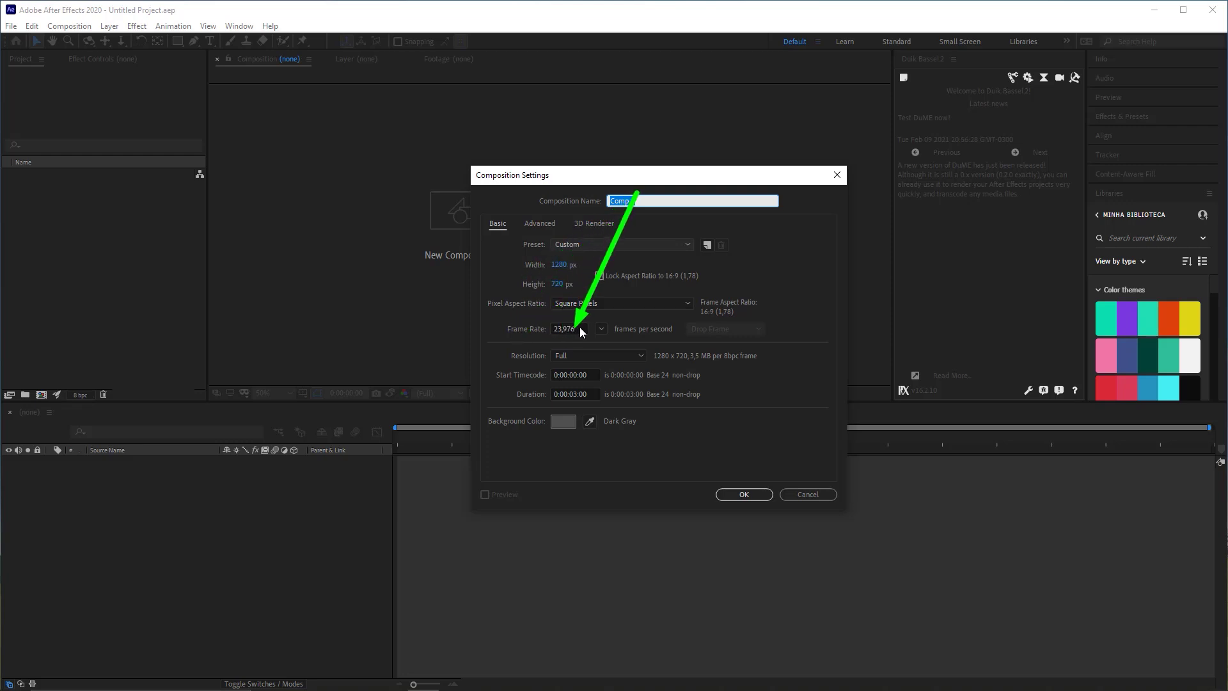
# Set the new composition's frame rate to 24 frames per second and create it
pyautogui.click(569, 329)
pyautogui.write('24')
pyautogui.press('Tab')
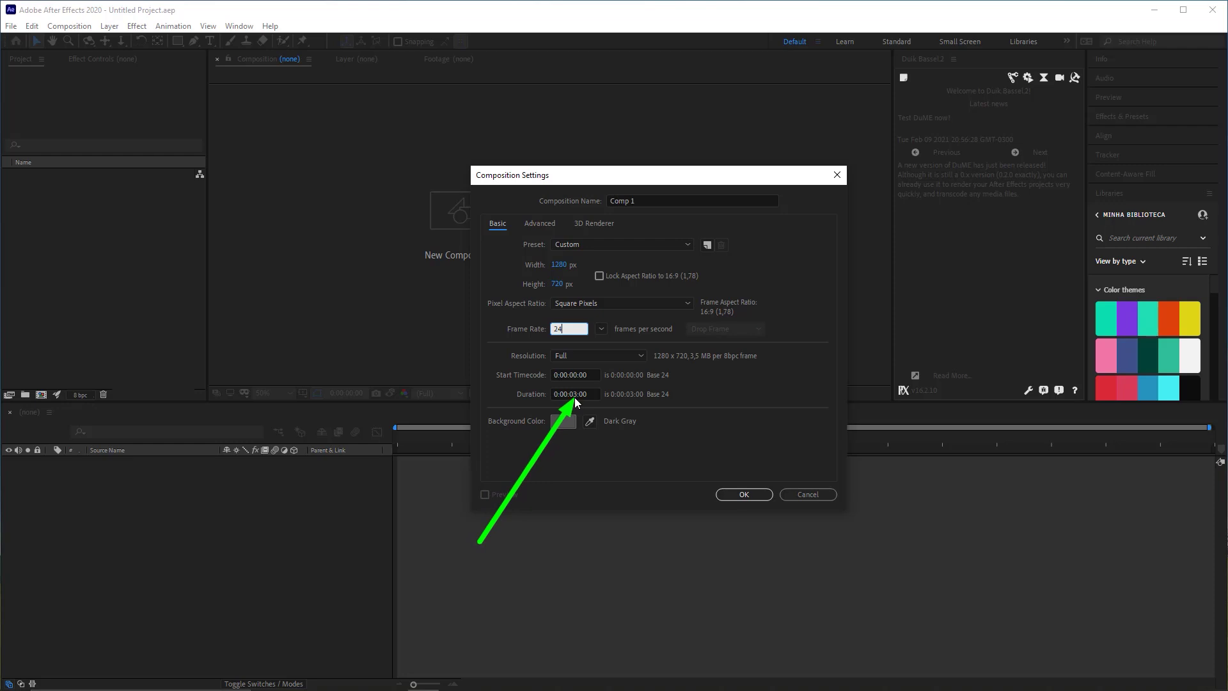
pyautogui.click(747, 495)
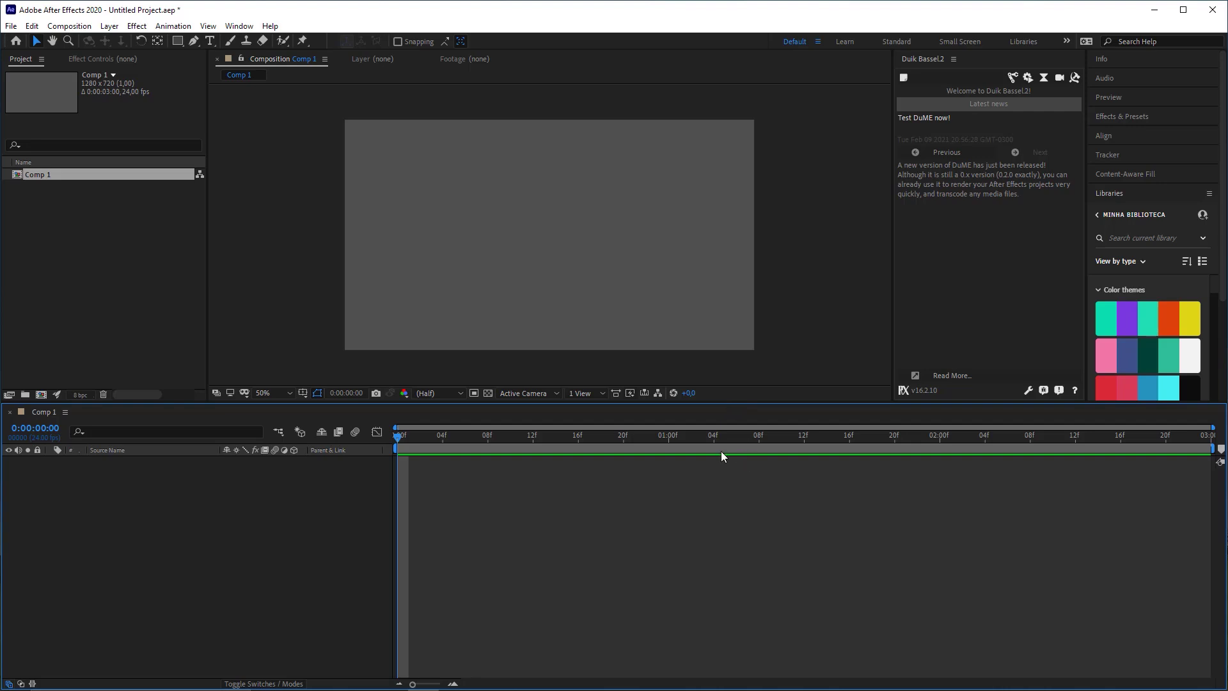
# Draw a small white circle near the composition's centre with the Ellipse tool and enlarge the preview area
pyautogui.moveTo(630, 542)
pyautogui.mouseDown()
pyautogui.moveTo(1152, 51)
pyautogui.moveTo(1160, 60)
pyautogui.moveTo(1129, 80)
pyautogui.moveTo(1144, 77)
pyautogui.mouseUp()
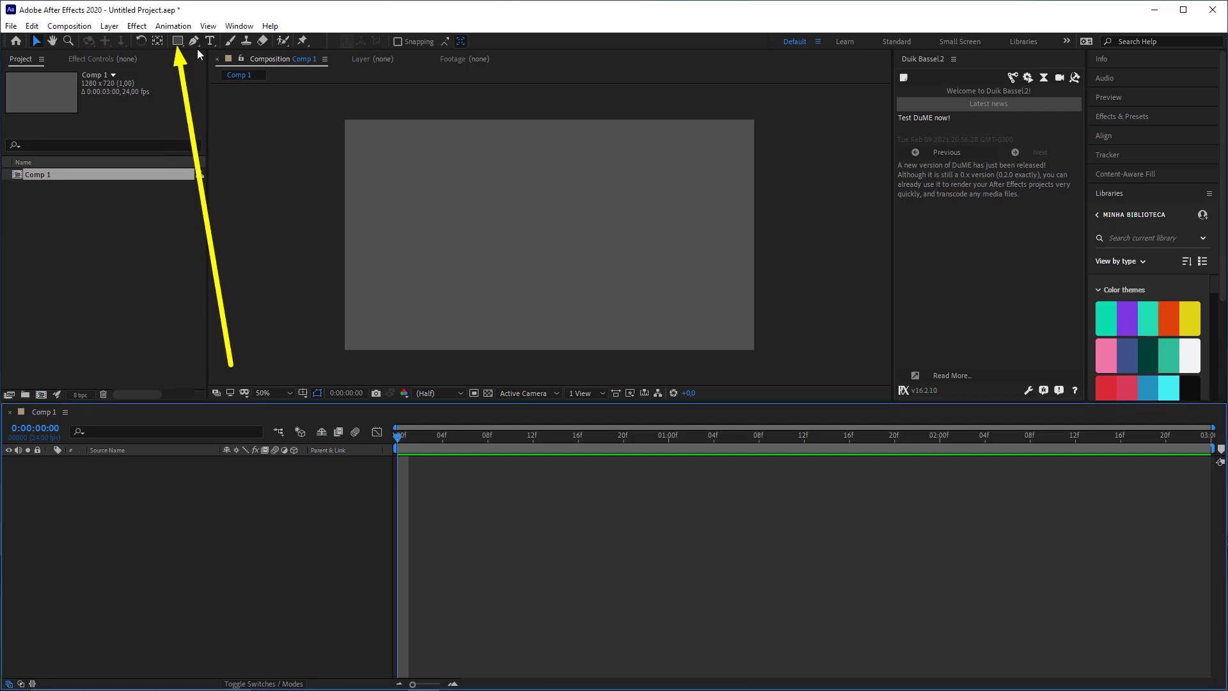
pyautogui.click(178, 41)
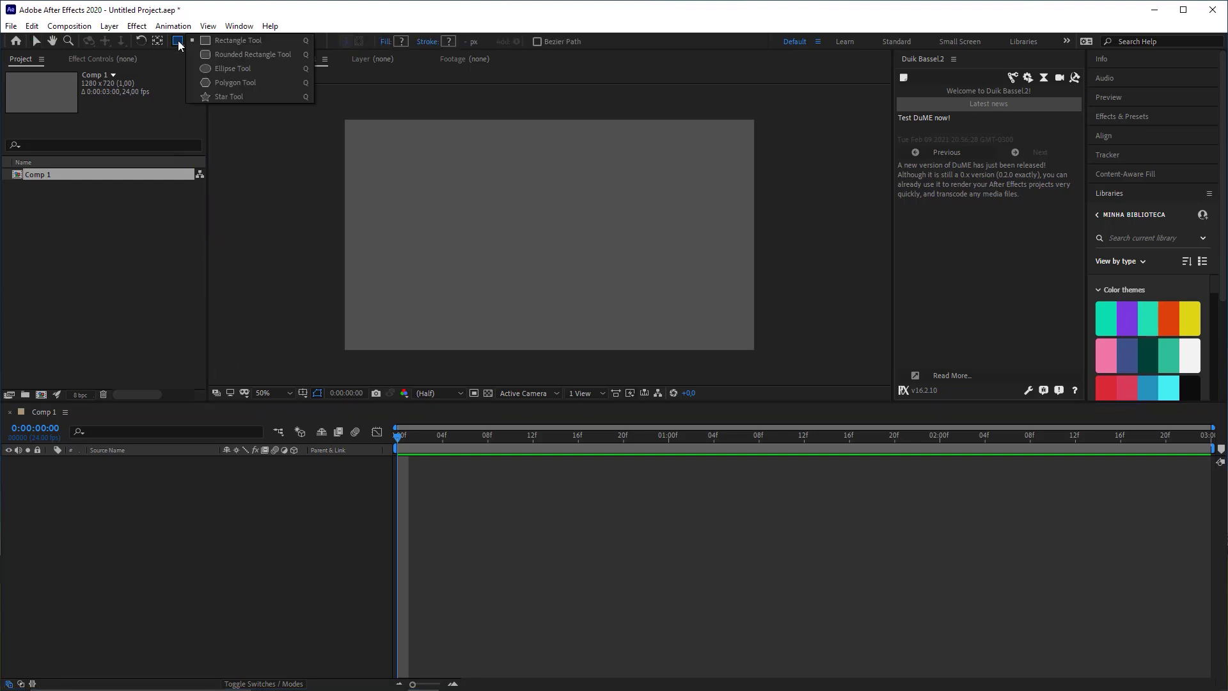
pyautogui.click(231, 69)
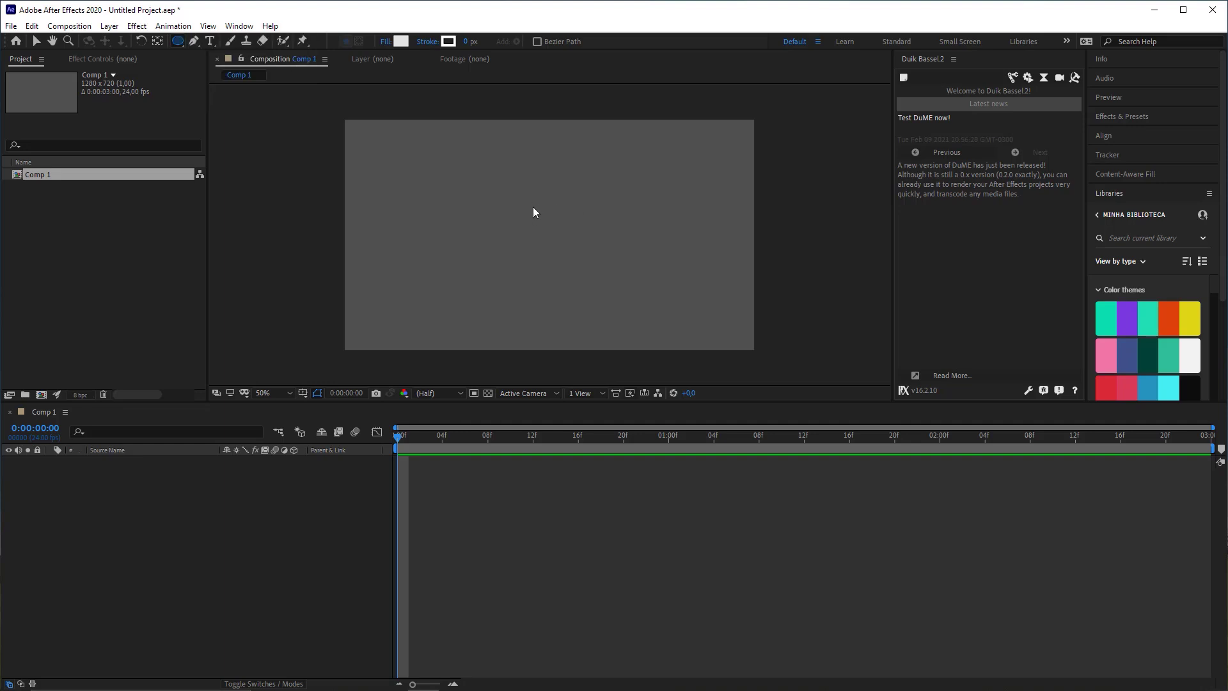
pyautogui.moveTo(527, 203); pyautogui.dragTo(563, 236)
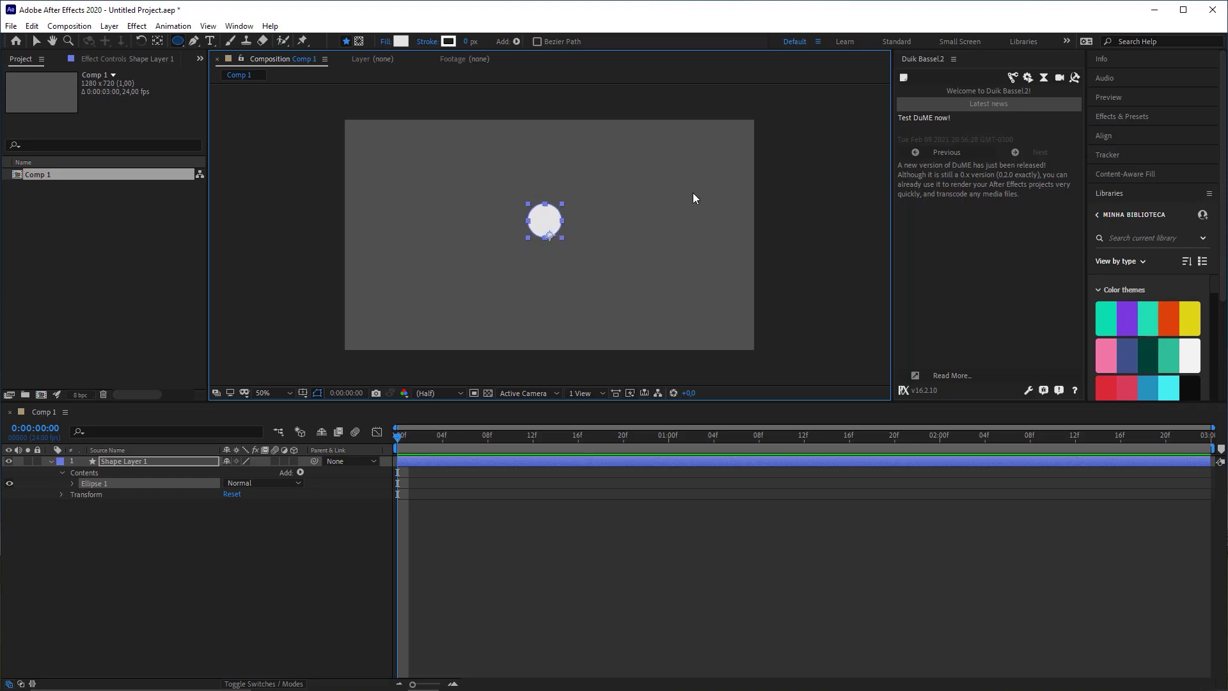
pyautogui.click(439, 608)
pyautogui.click(139, 461)
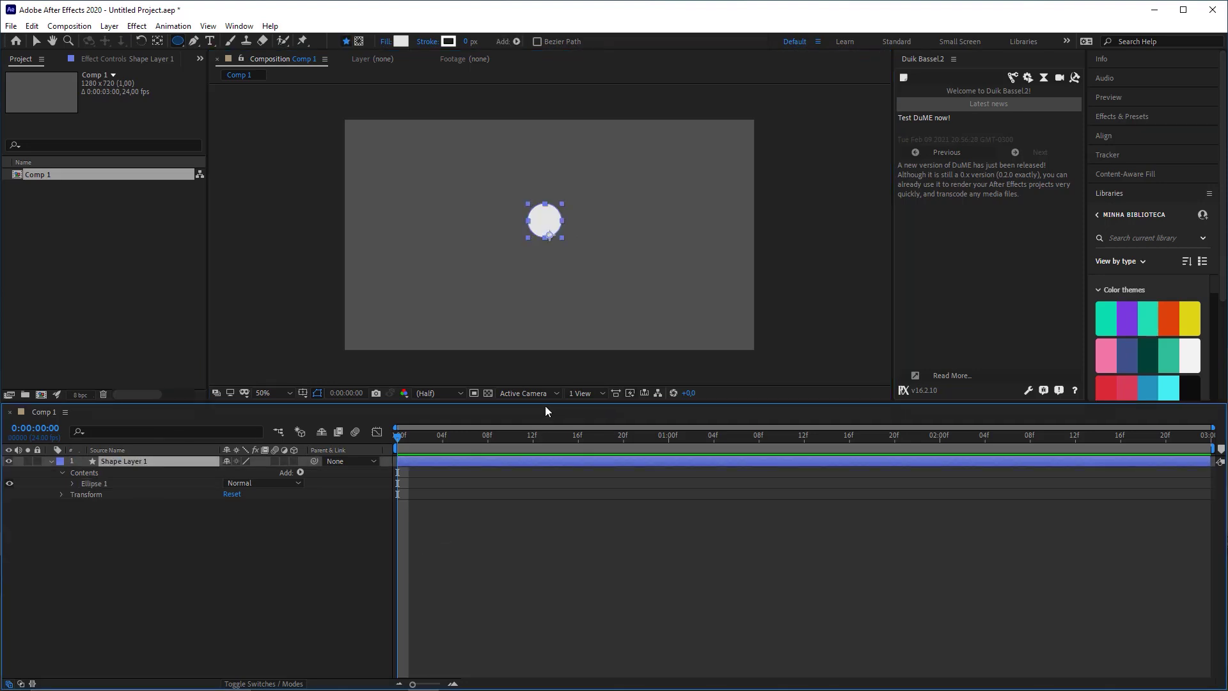
pyautogui.moveTo(544, 401); pyautogui.dragTo(575, 487)
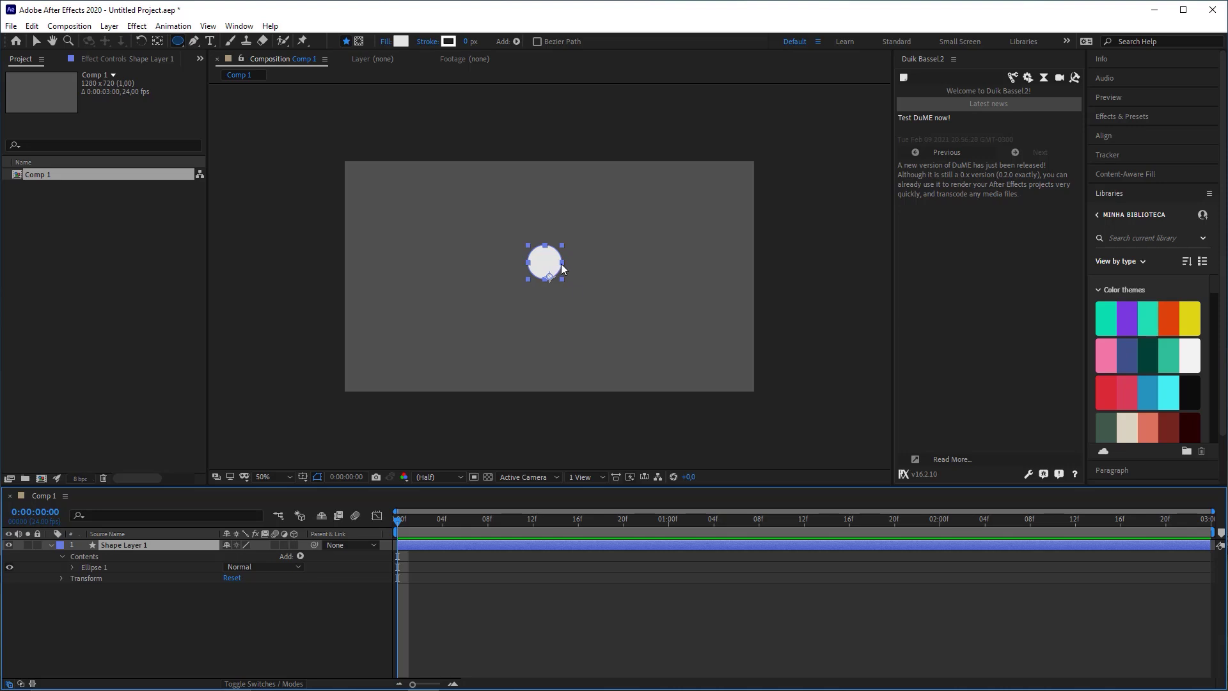
# Try rotating the circle around its off-centre anchor point with the Rotation tool
pyautogui.press('w')
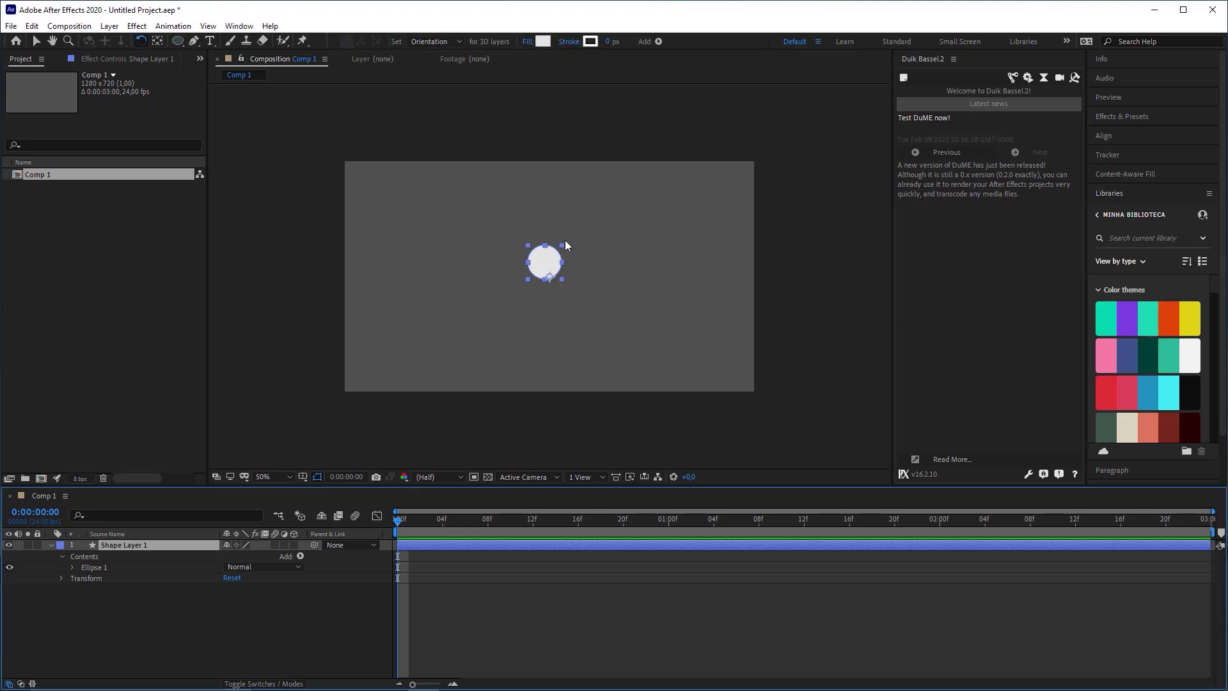
pyautogui.click(589, 243)
pyautogui.click(552, 256)
pyautogui.moveTo(554, 253); pyautogui.dragTo(508, 275)
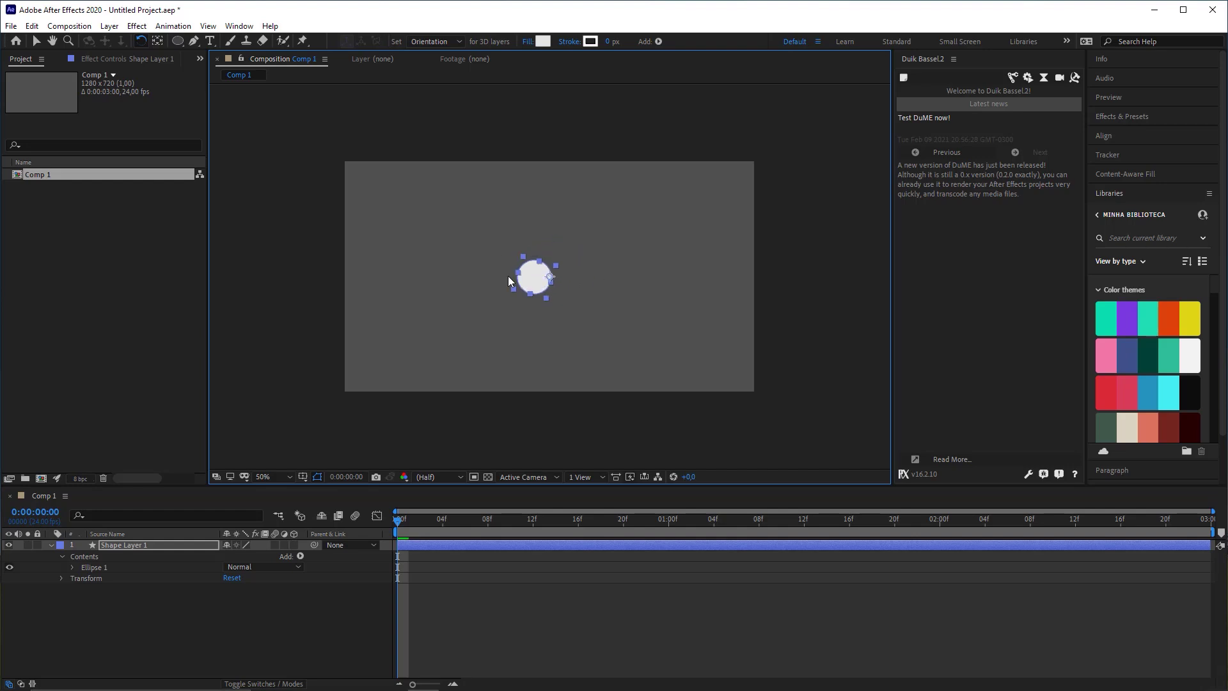
# Centre the anchor point in the circle's layer content and switch to the Selection tool
pyautogui.hotkey('shift', '/')
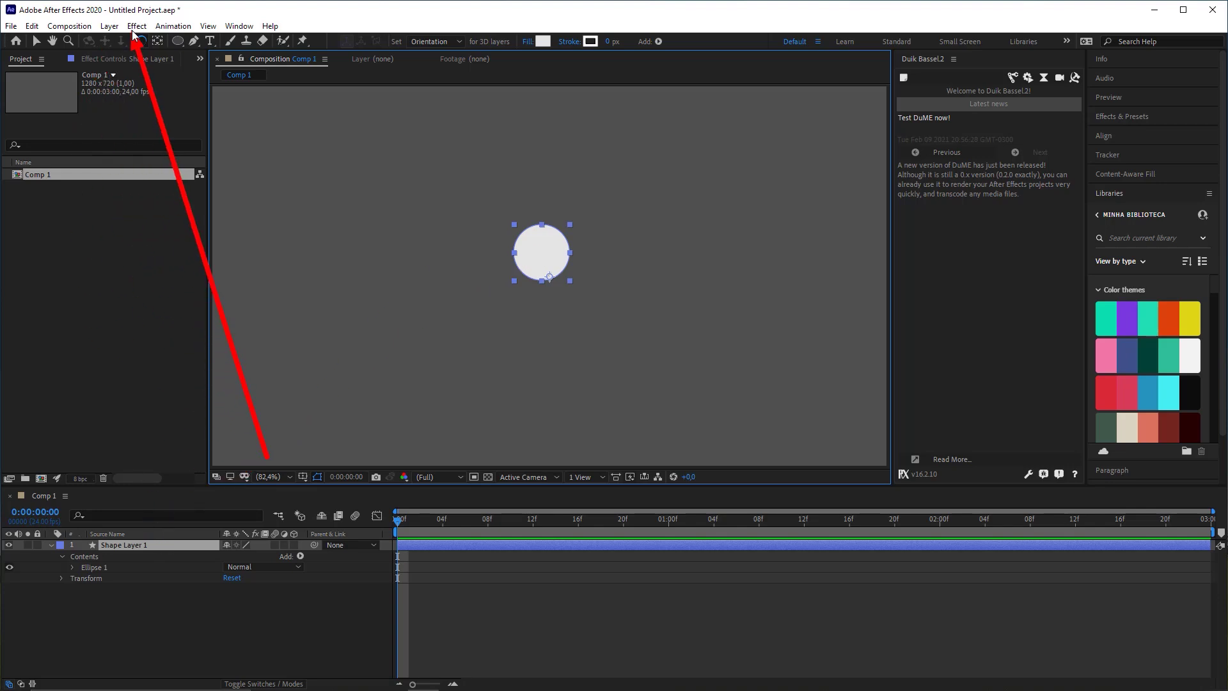
pyautogui.click(109, 26)
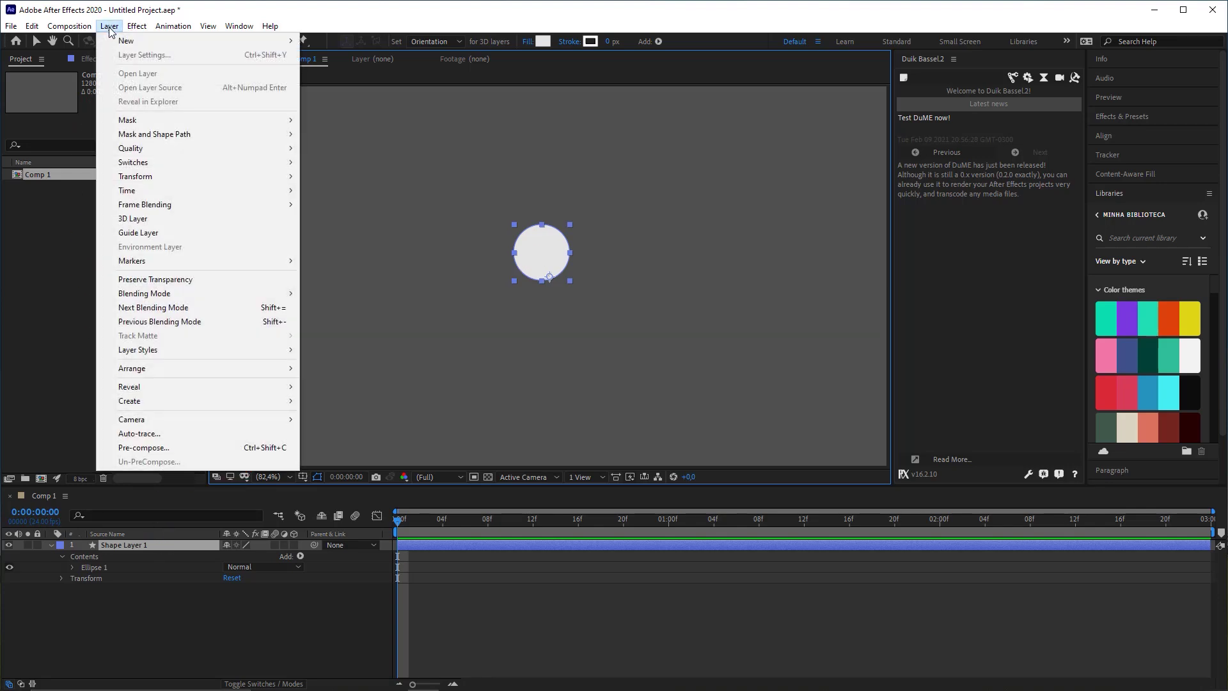
pyautogui.moveTo(162, 181)
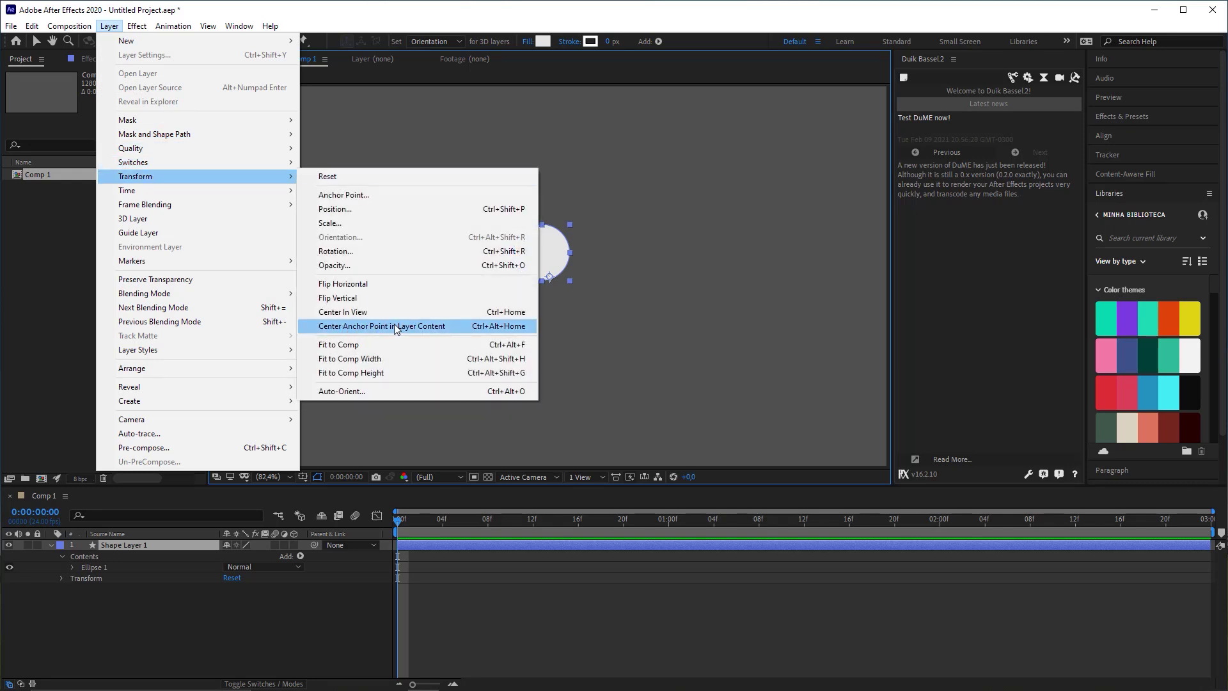
pyautogui.click(440, 333)
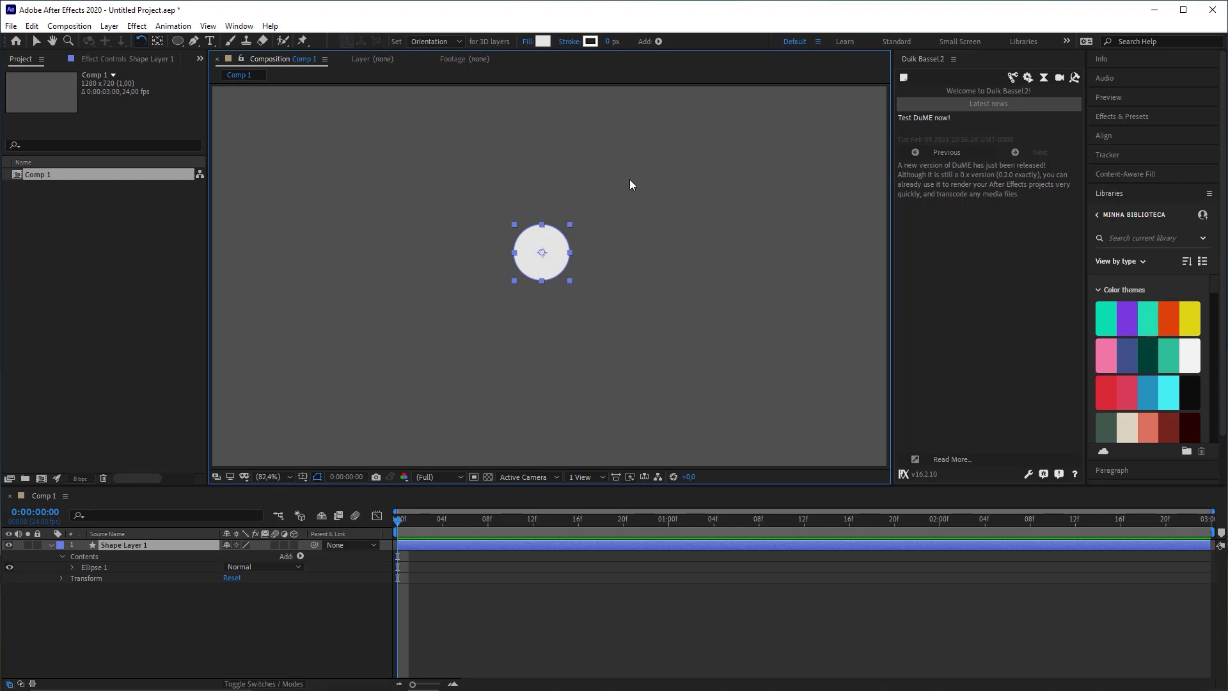
pyautogui.press('v')
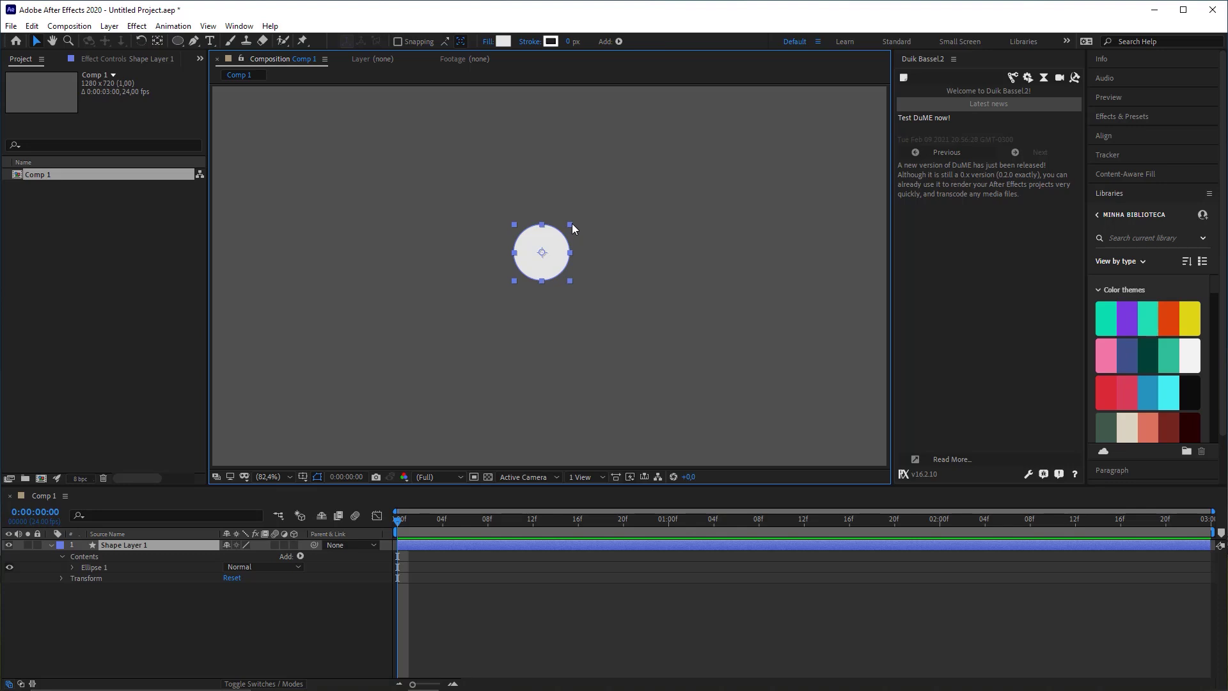
# Try resizing the circle from its corner around the centred anchor point
pyautogui.moveTo(572, 224); pyautogui.dragTo(626, 201)
pyautogui.hotkey('ctrl', 'alt', 'Home')
pyautogui.click(639, 374)
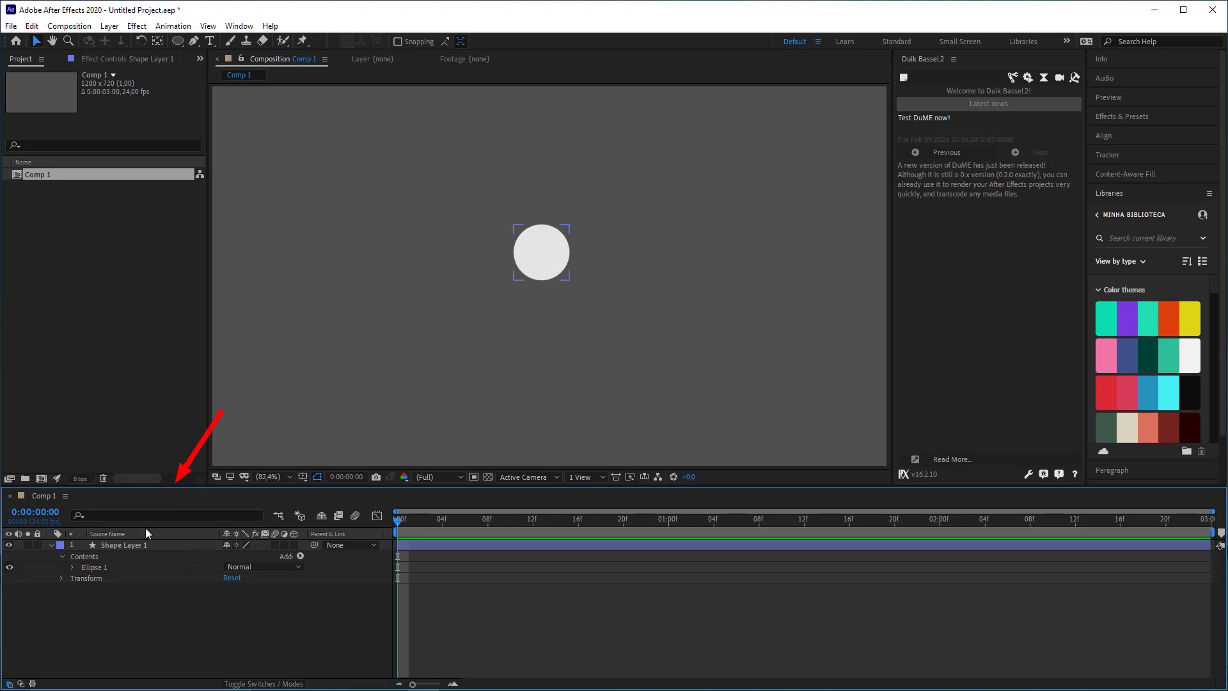
# Move the circle to the frame's upper-left area, about 149, 126, and set a Position keyframe at 0:00:00:00
pyautogui.click(123, 545)
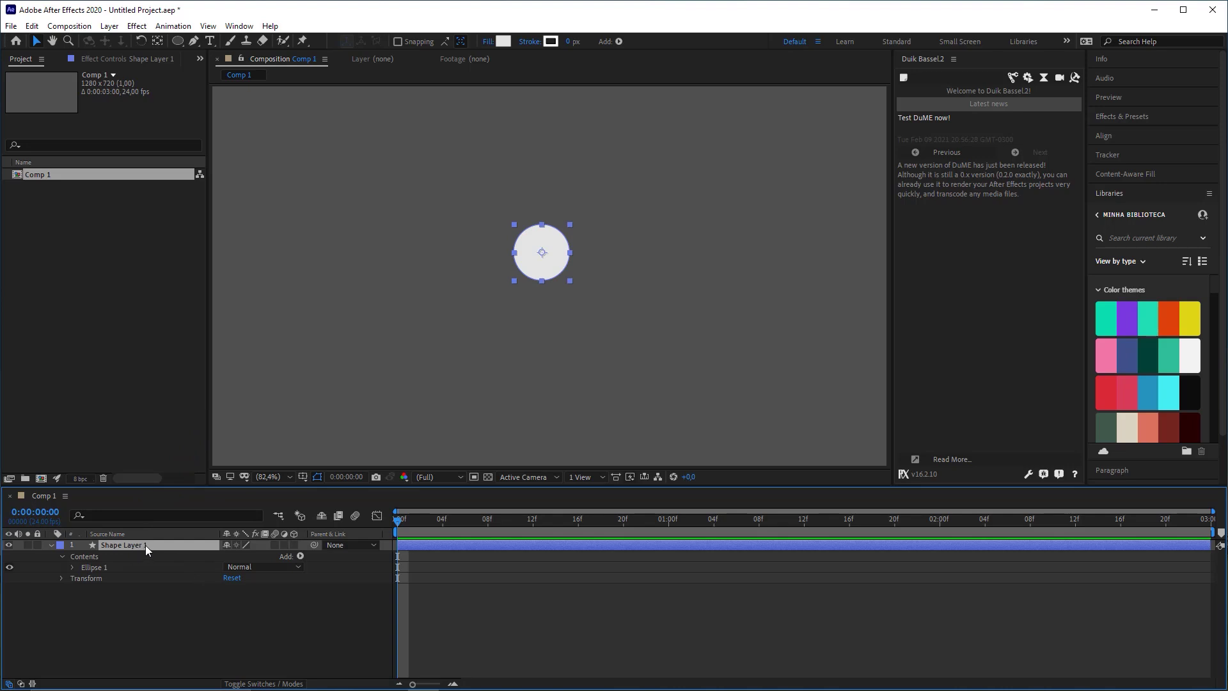
pyautogui.press('p')
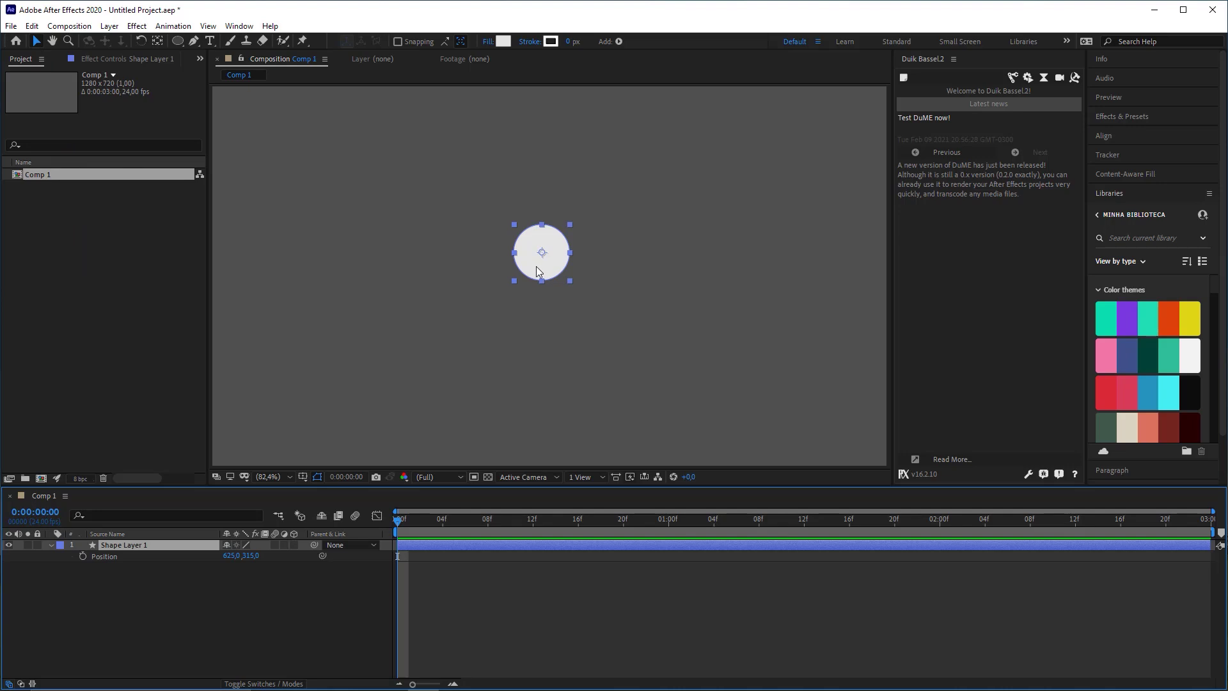
pyautogui.moveTo(539, 272); pyautogui.dragTo(283, 170)
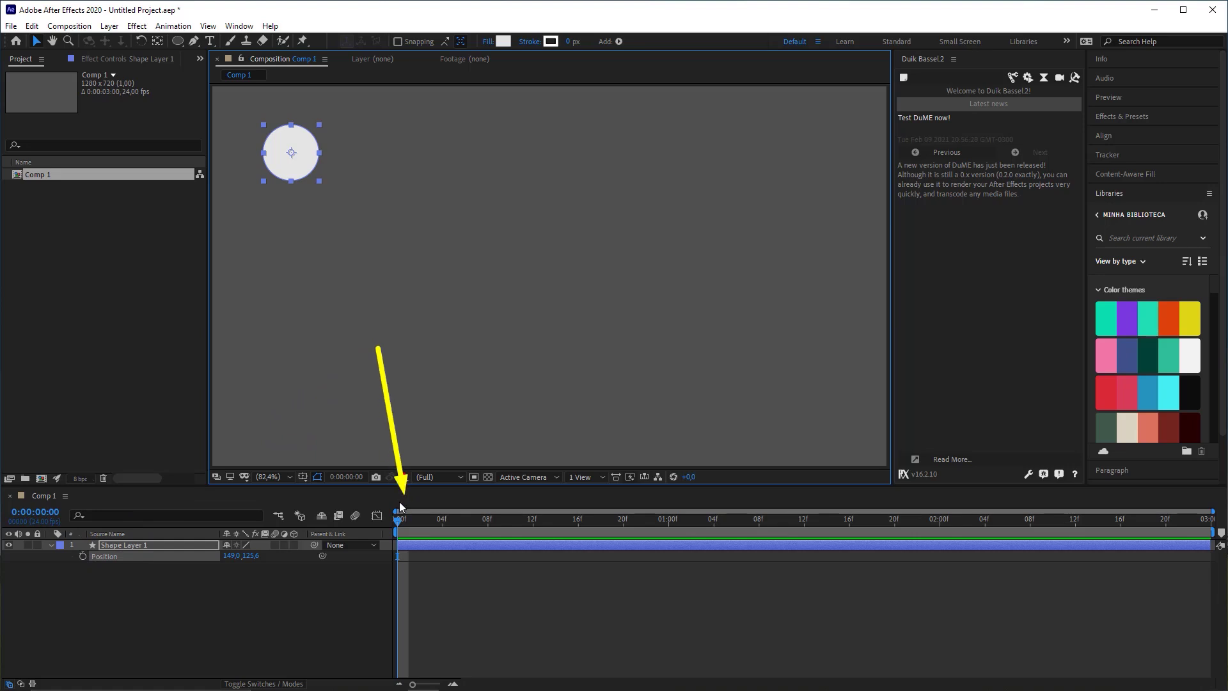
pyautogui.moveTo(399, 528)
pyautogui.mouseDown()
pyautogui.moveTo(478, 515)
pyautogui.moveTo(380, 533)
pyautogui.mouseUp()
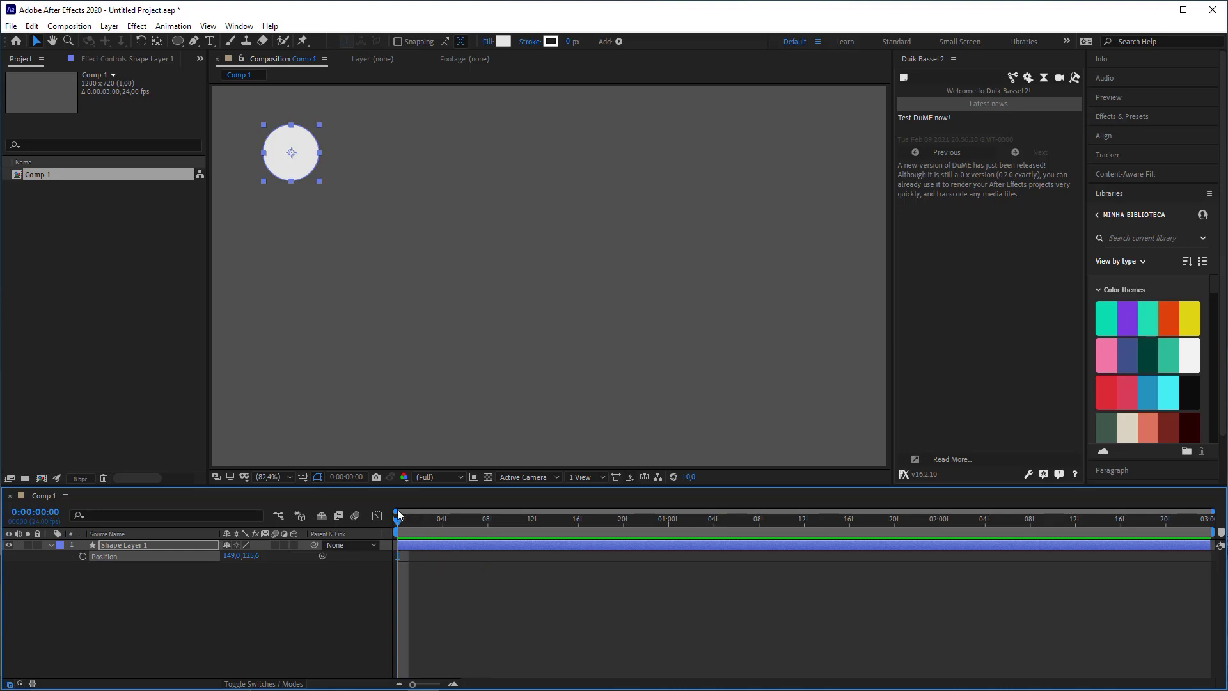
pyautogui.click(83, 556)
# Add a Position keyframe at 0:00:01:00 with the circle moved near the frame's right edge, about 1168, 339
pyautogui.click(511, 519)
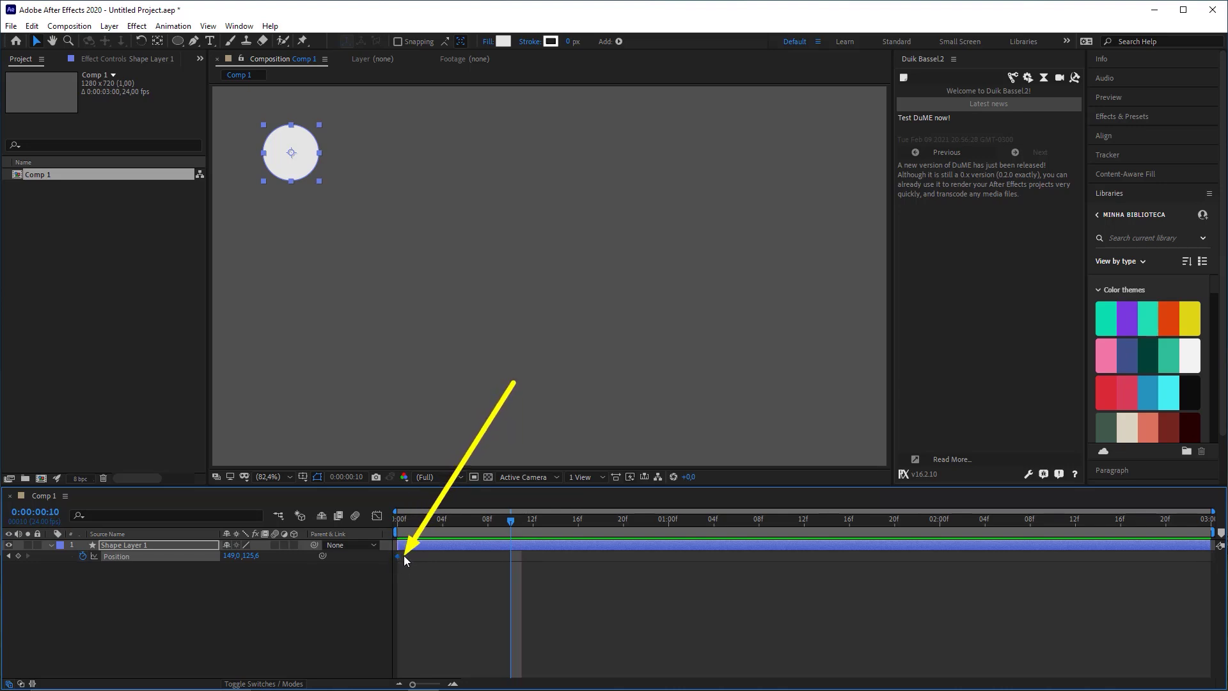
pyautogui.moveTo(533, 519); pyautogui.dragTo(624, 523)
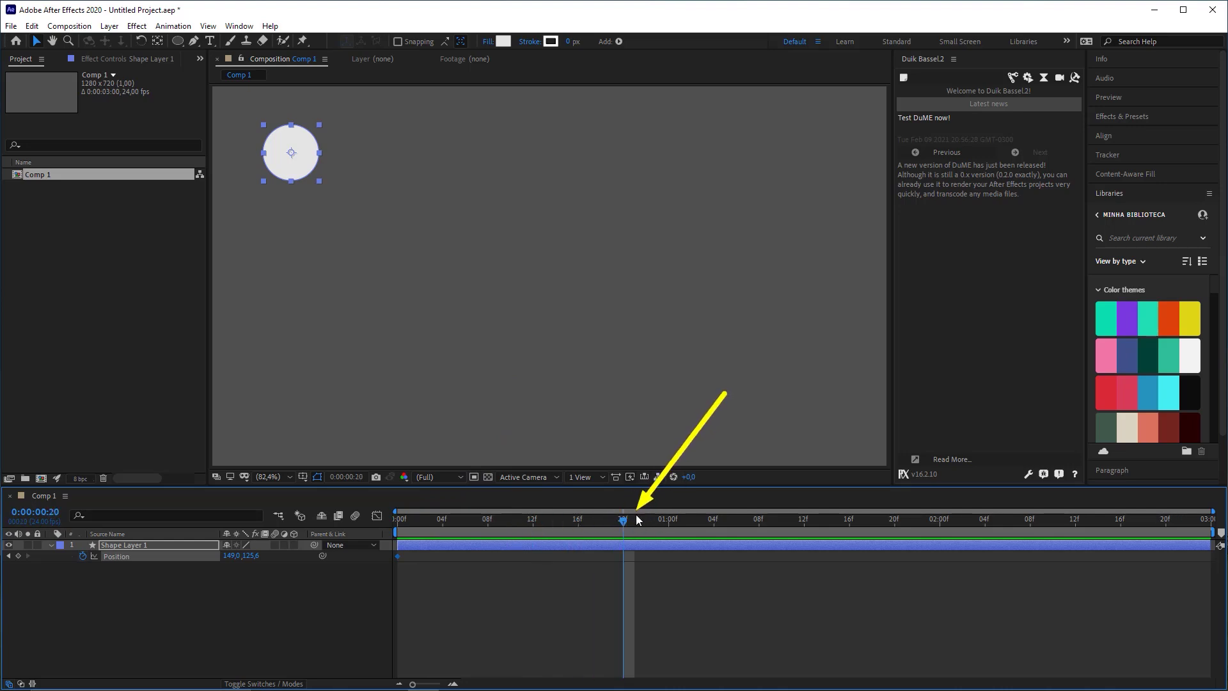
pyautogui.moveTo(657, 521); pyautogui.dragTo(670, 526)
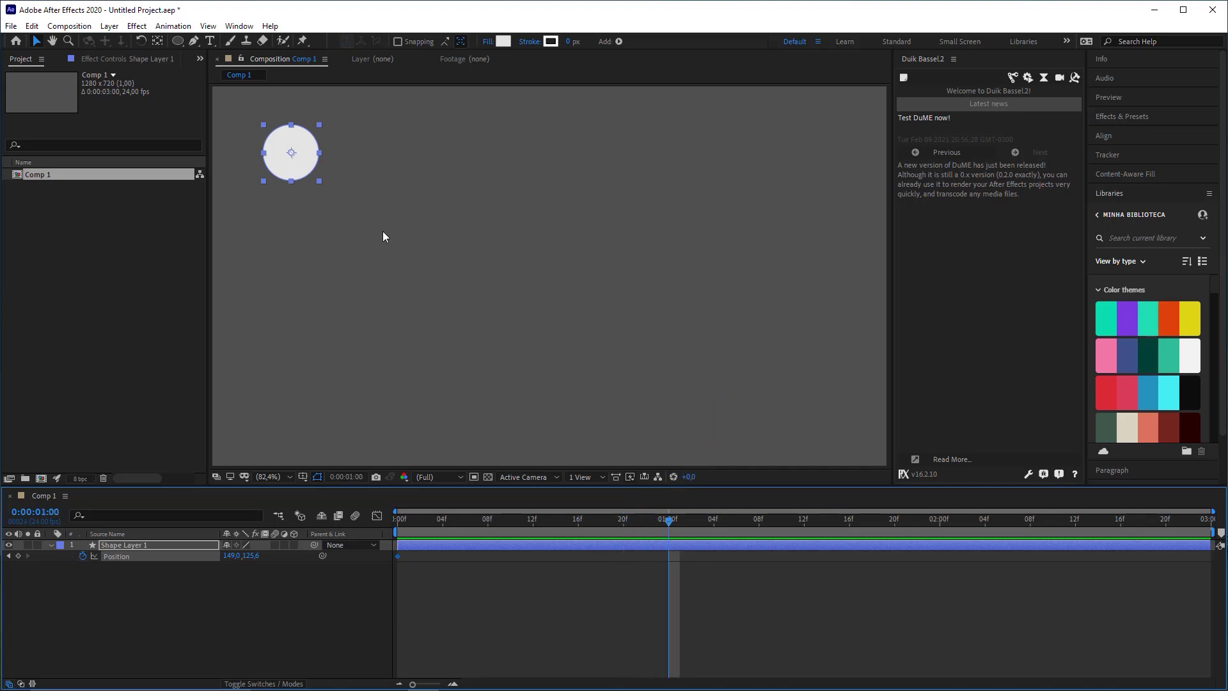
pyautogui.moveTo(288, 166); pyautogui.dragTo(847, 277)
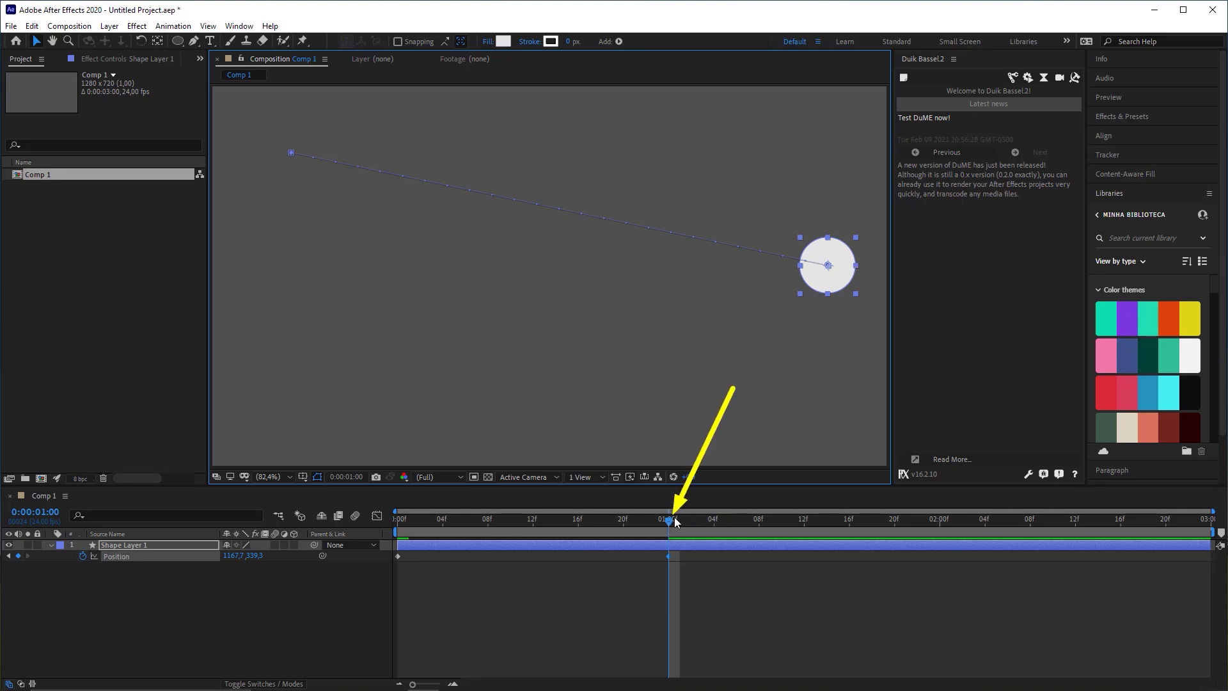
# Add a Position keyframe at 0:00:02:00 with the circle moved to the frame's lower-left area, about 168, 591
pyautogui.moveTo(669, 520); pyautogui.dragTo(946, 531)
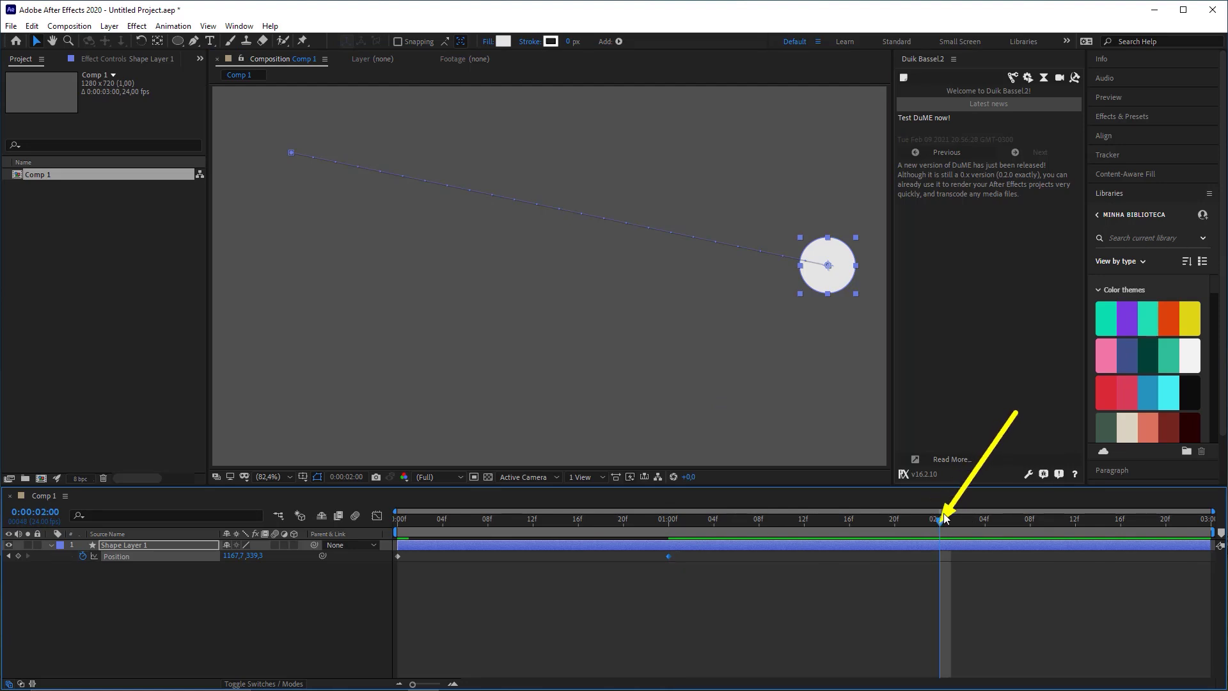
pyautogui.press('pageup')
pyautogui.press('pageup')
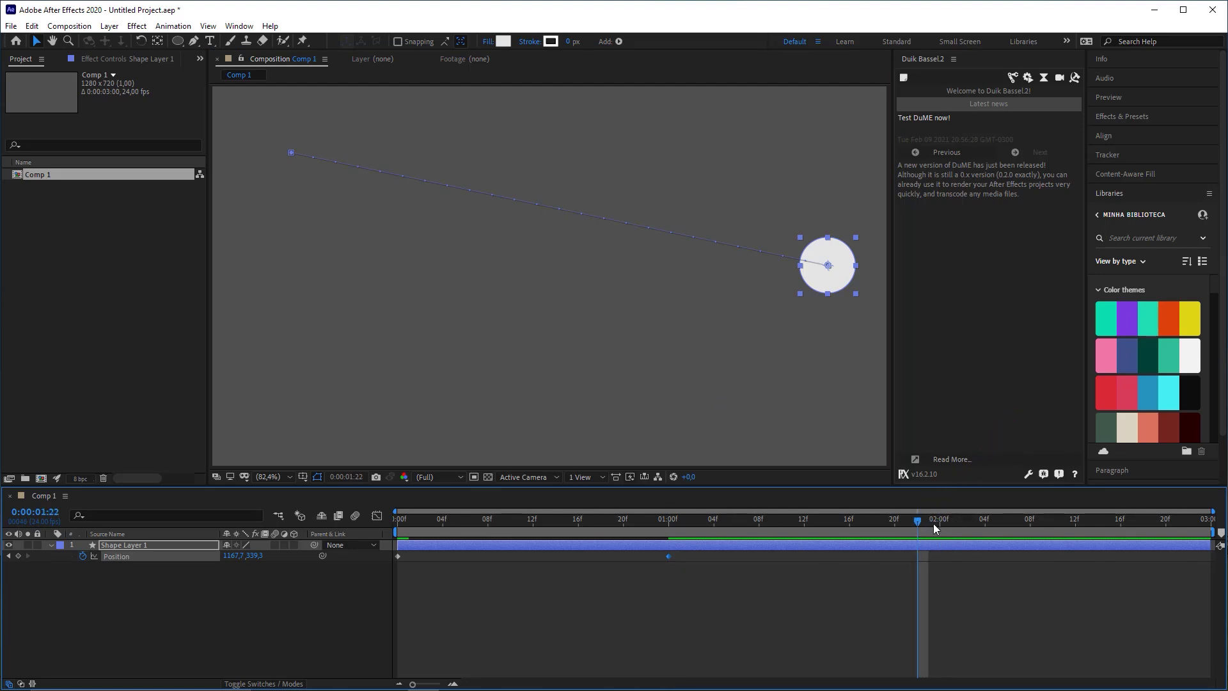
pyautogui.press('pagedown')
pyautogui.press('pagedown')
pyautogui.moveTo(828, 282); pyautogui.dragTo(303, 416)
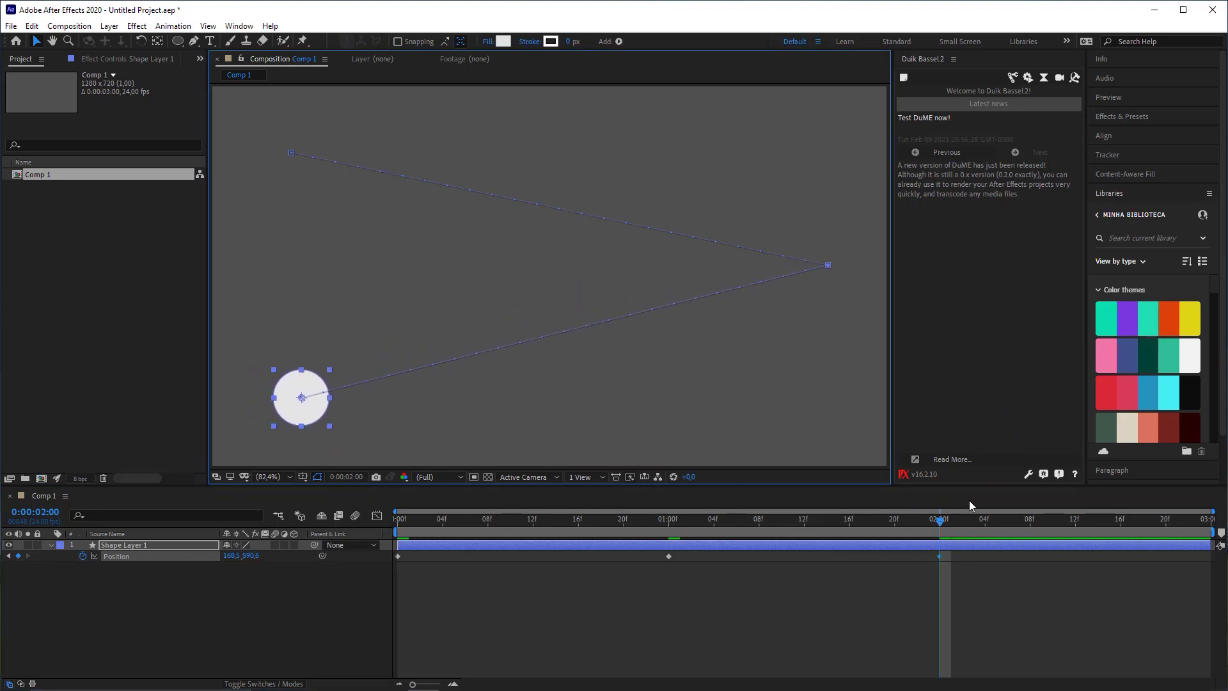
# Duplicate the first Position keyframe at 0:00:02:23 to bring the circle back to its starting point
pyautogui.moveTo(941, 519); pyautogui.dragTo(1201, 531)
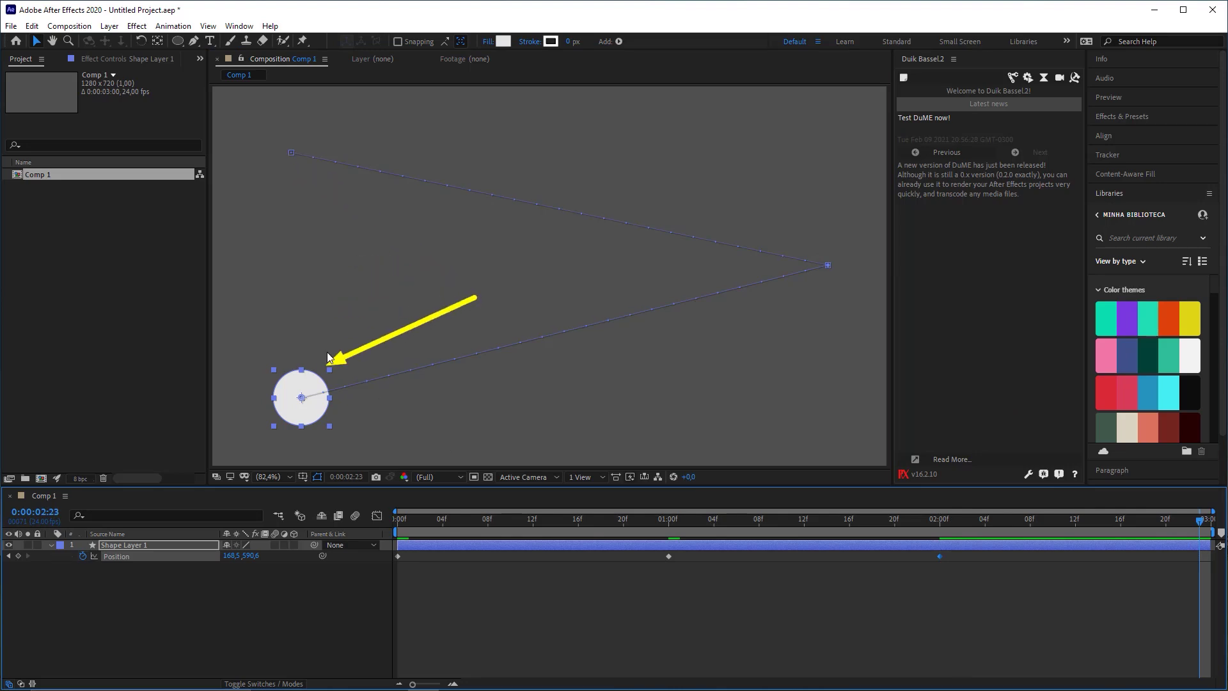
pyautogui.moveTo(302, 397); pyautogui.dragTo(291, 154)
pyautogui.hotkey('ctrl', 'z')
pyautogui.hotkey('ctrl', 'z')
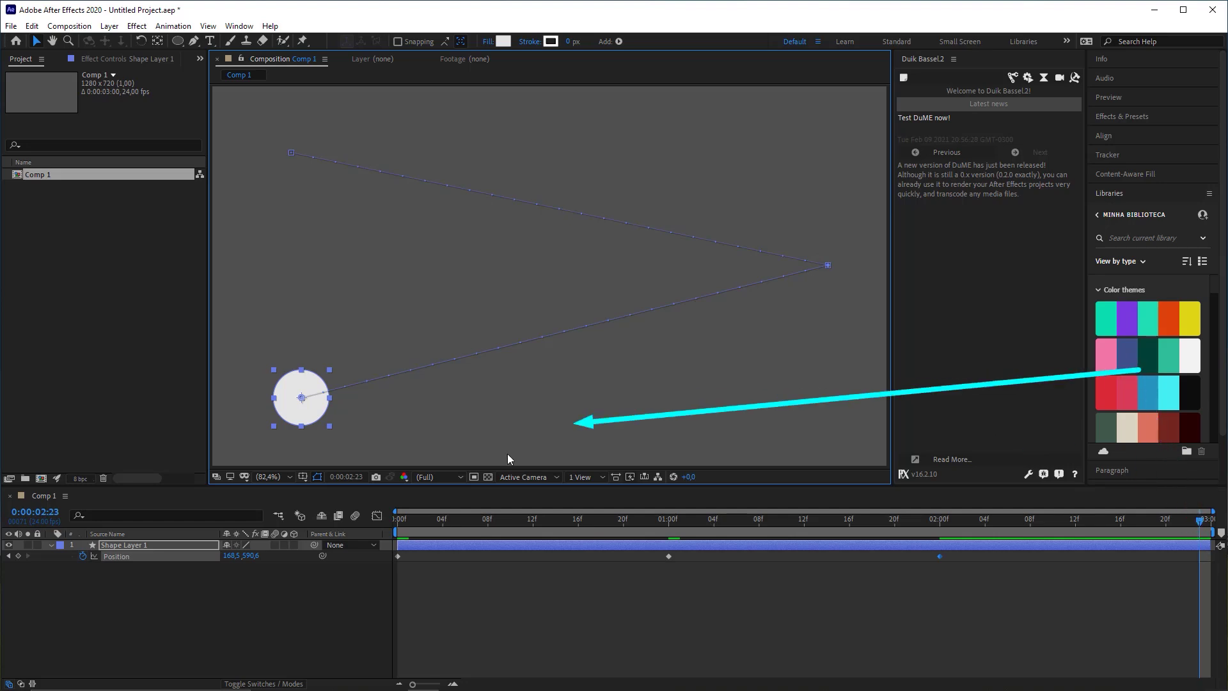
pyautogui.click(397, 556)
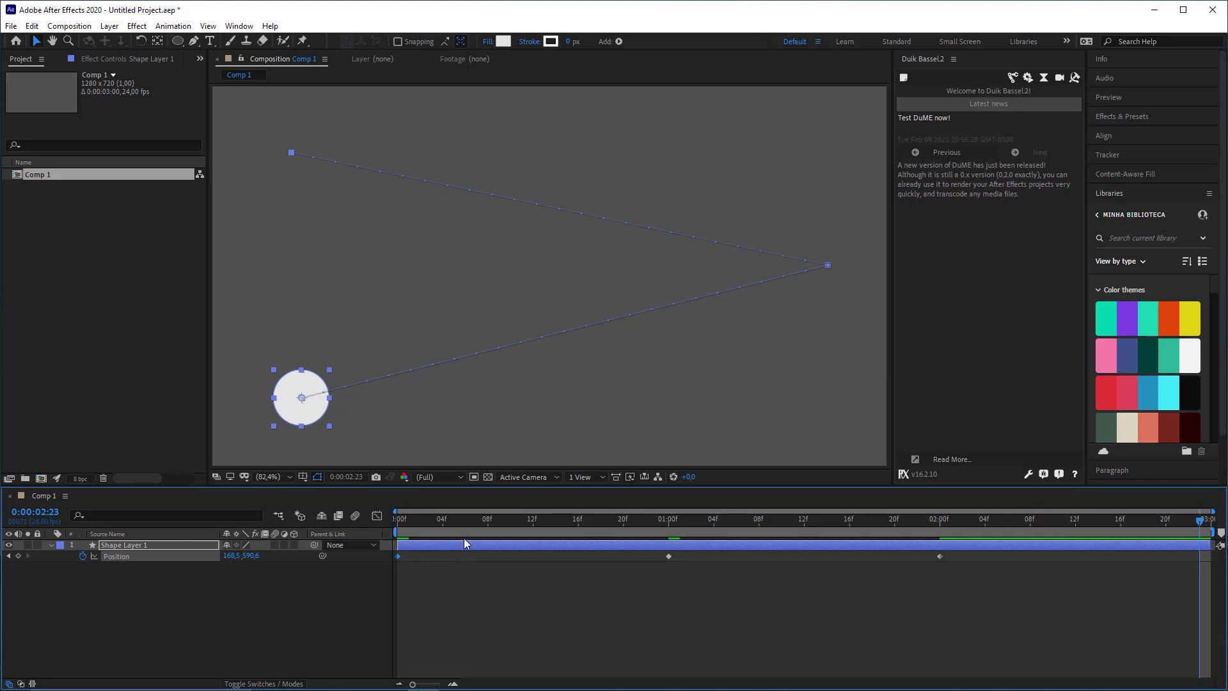
pyautogui.hotkey('ctrl', 'v')
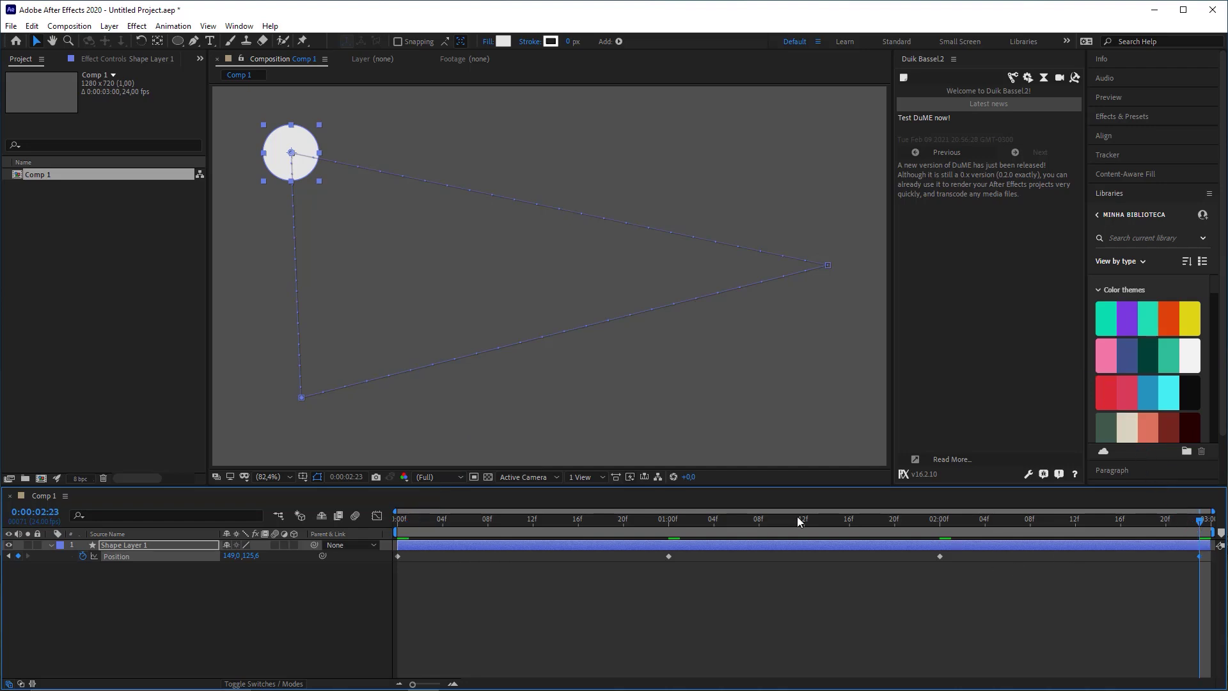
# Play back the circle's animation from the start and return to the first frame
pyautogui.moveTo(544, 519); pyautogui.dragTo(398, 519)
pyautogui.moveTo(493, 529); pyautogui.dragTo(1200, 519)
pyautogui.press('space')
pyautogui.click(498, 617)
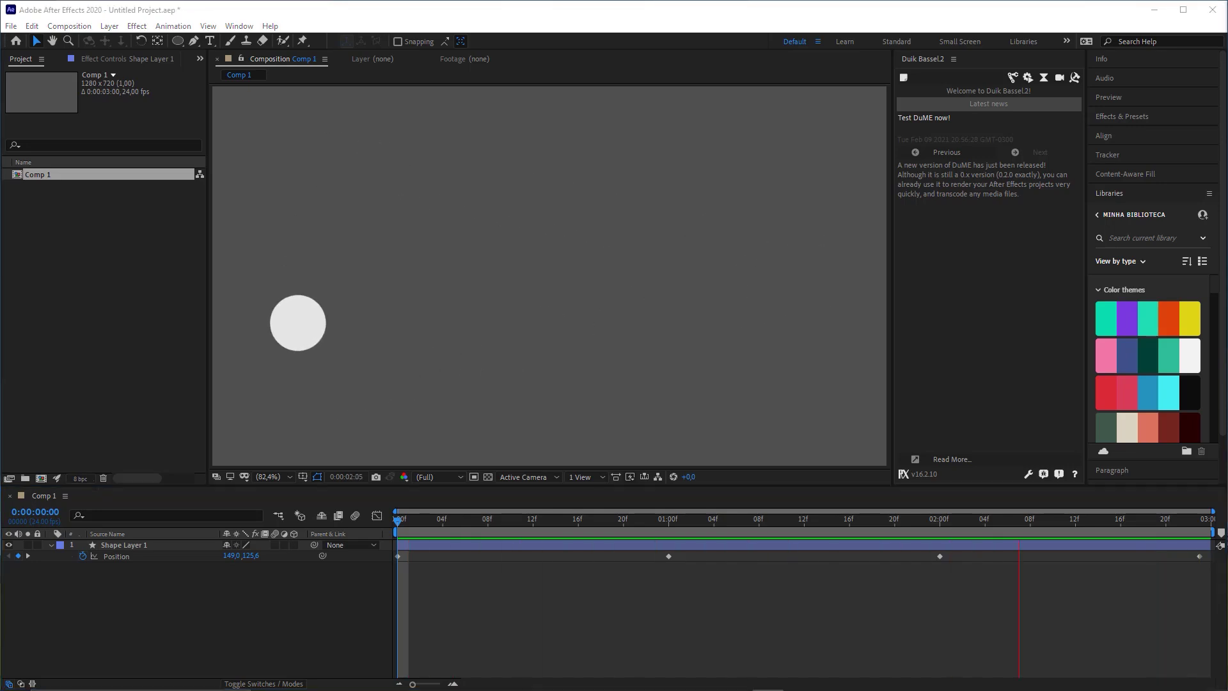
pyautogui.moveTo(398, 520)
pyautogui.mouseDown()
pyautogui.moveTo(507, 519)
pyautogui.moveTo(398, 520)
pyautogui.mouseUp()
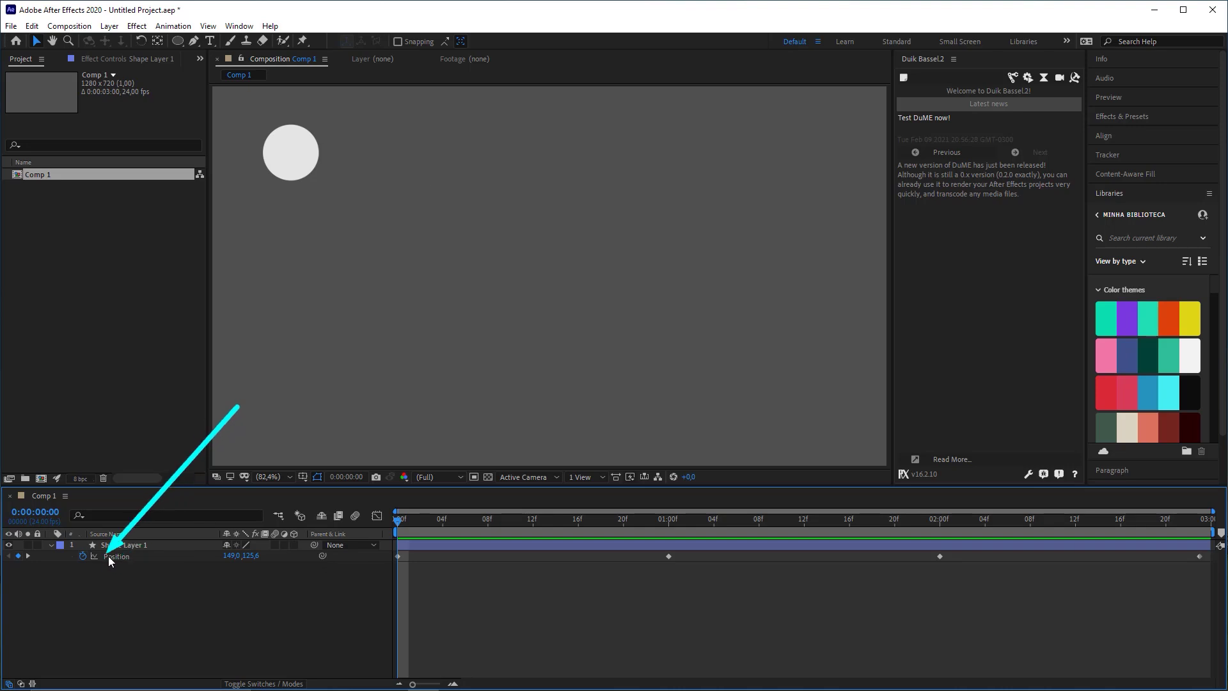
# Set the Keyframe Velocity influence of all four Position keyframes to 100%
pyautogui.click(152, 556)
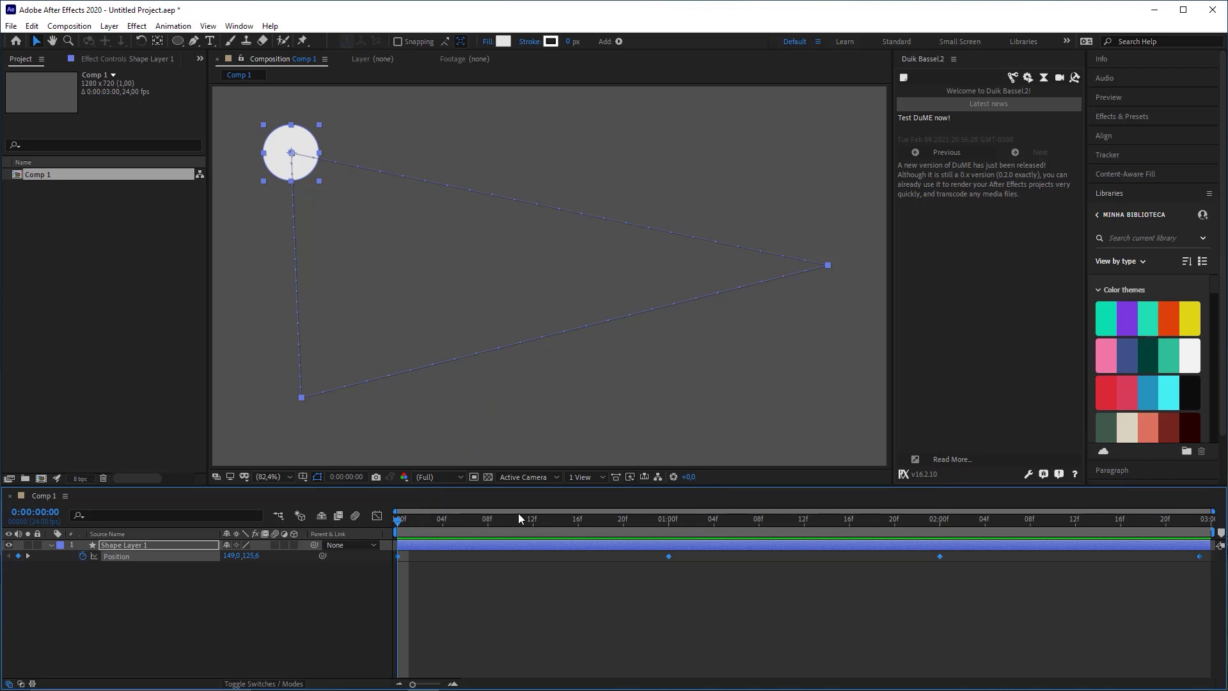
pyautogui.rightClick(669, 556)
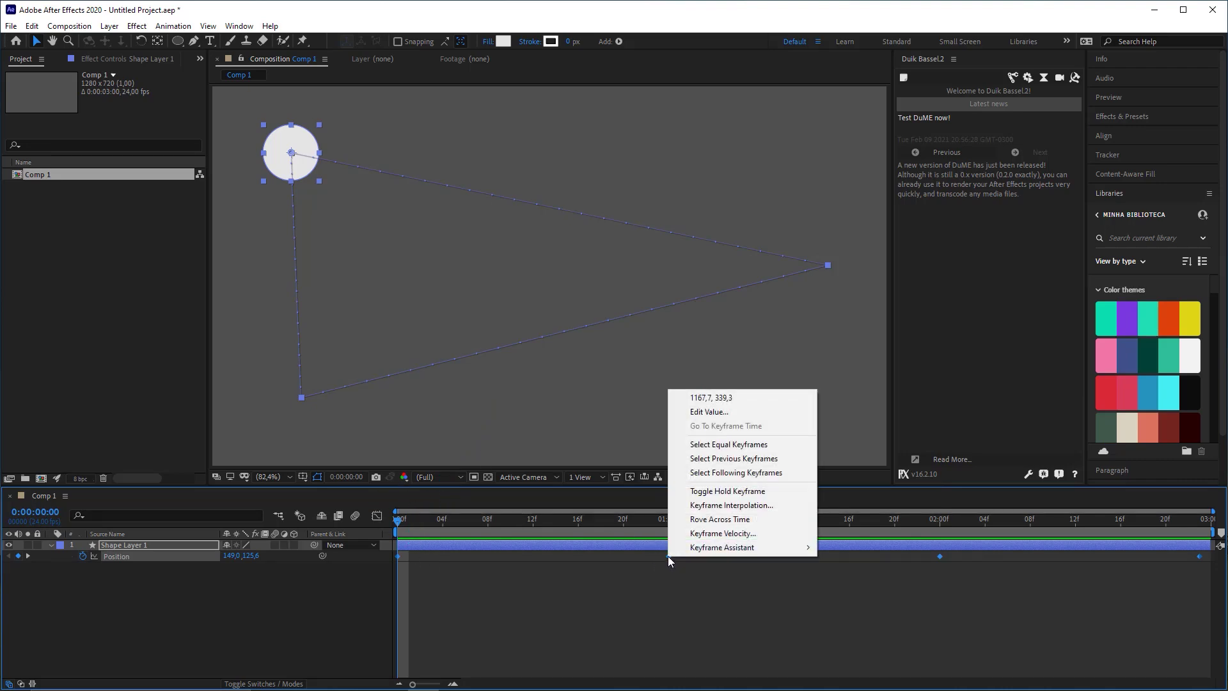
pyautogui.click(718, 536)
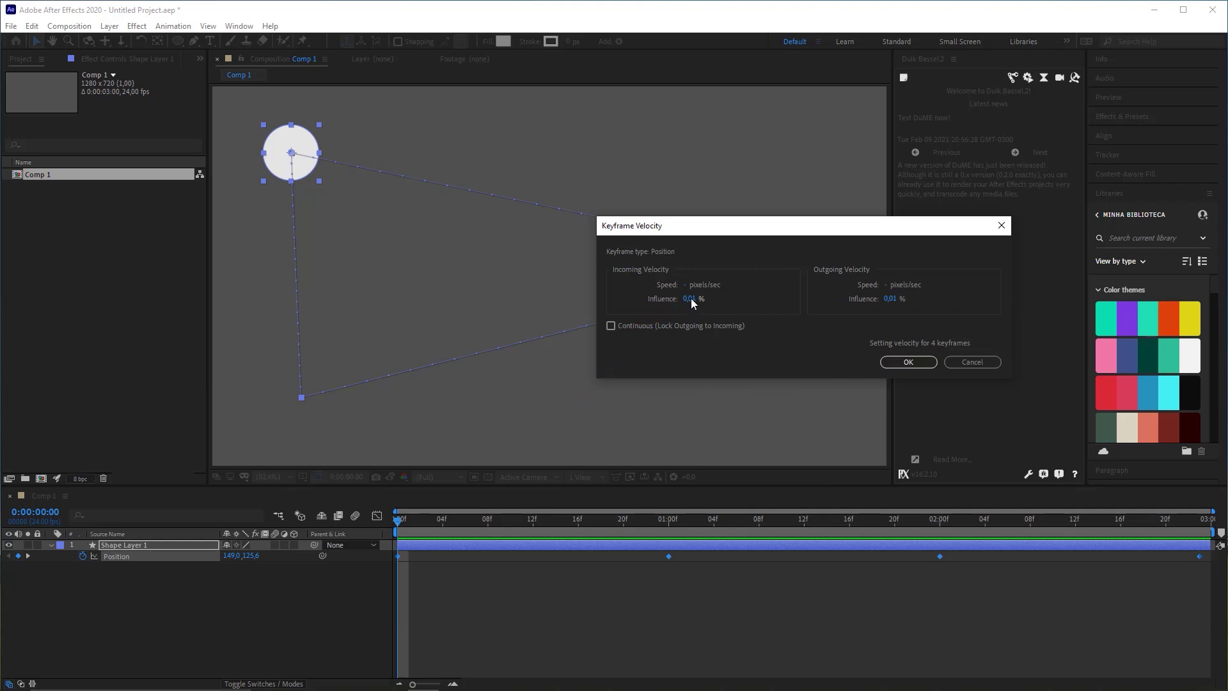
pyautogui.click(692, 300)
pyautogui.write('100')
pyautogui.press('Tab')
pyautogui.press('Return')
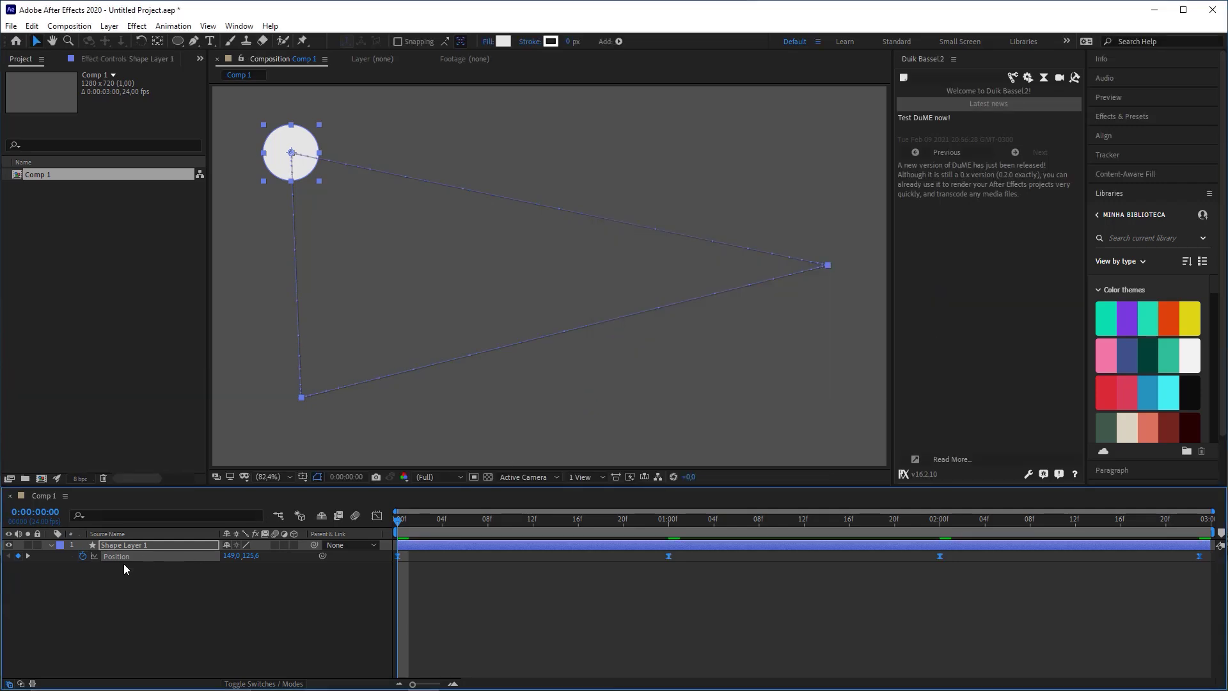
# Show the speed graph of the circle's Position and play back the eased motion
pyautogui.click(377, 516)
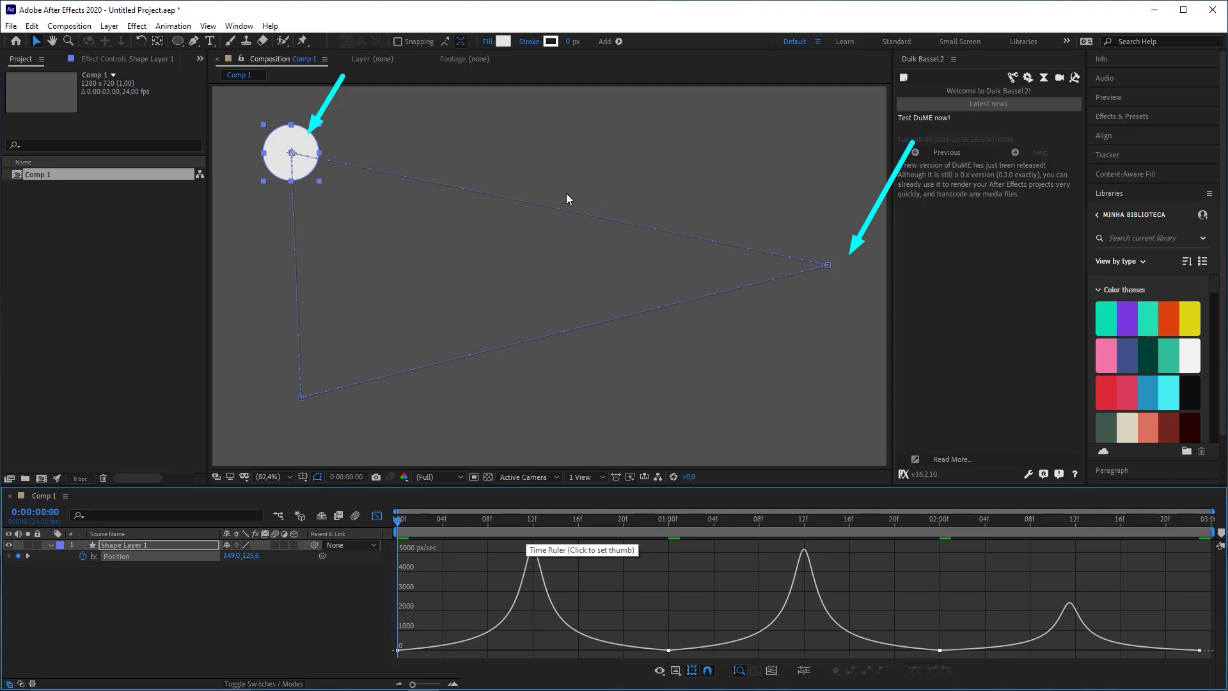
pyautogui.moveTo(302, 157); pyautogui.dragTo(827, 272)
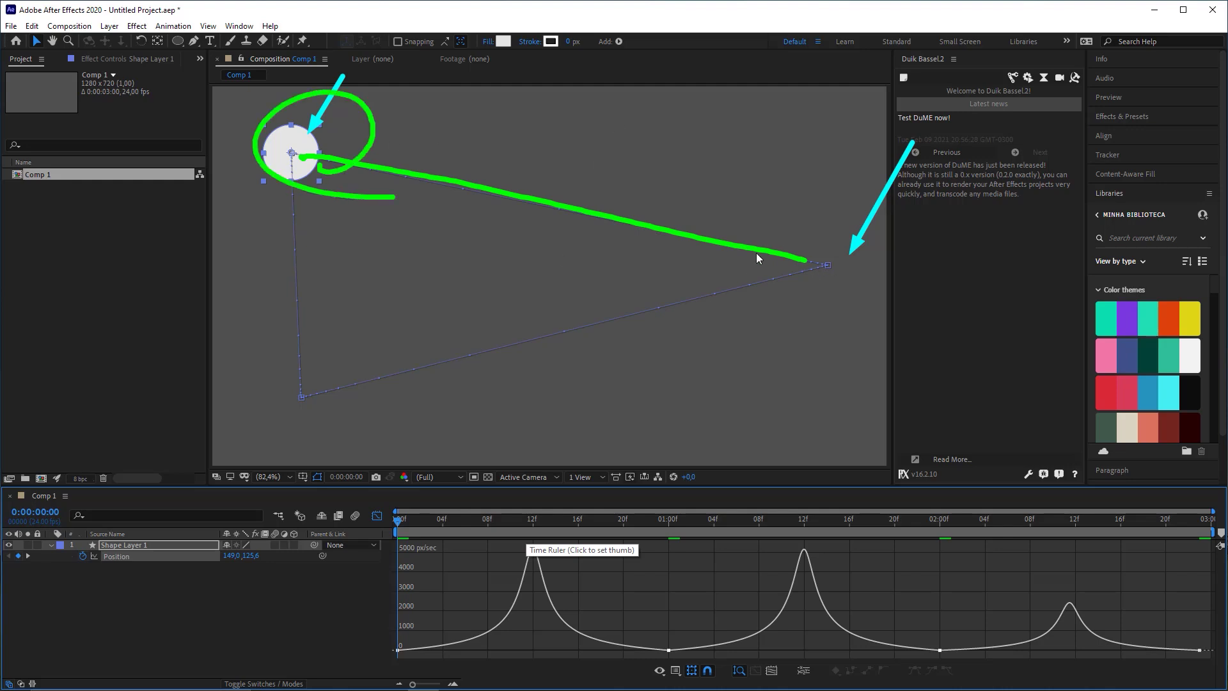
pyautogui.moveTo(776, 276); pyautogui.dragTo(798, 287)
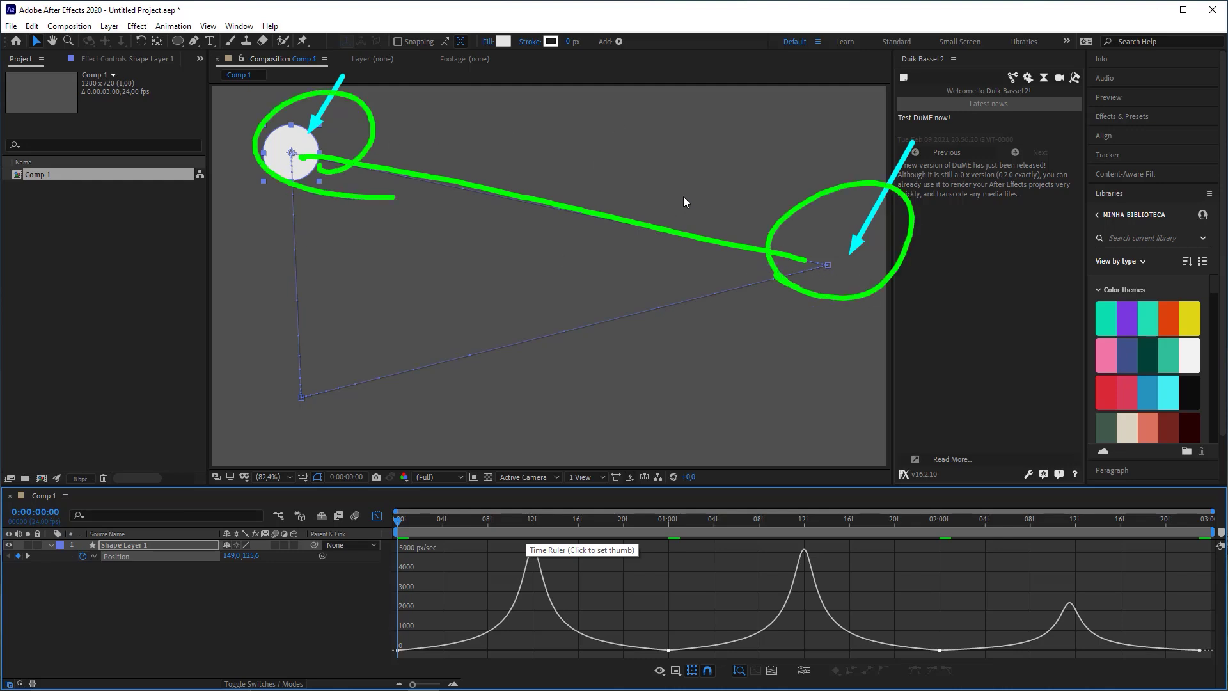
pyautogui.moveTo(627, 42); pyautogui.dragTo(563, 184)
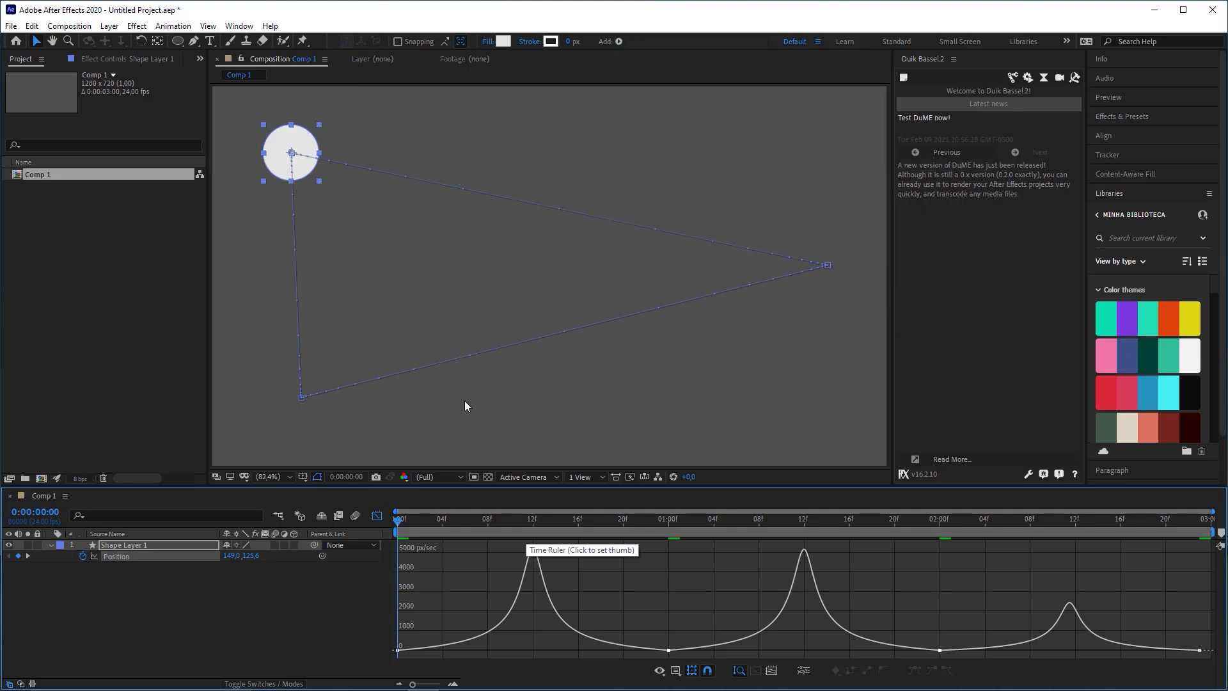
pyautogui.moveTo(464, 400)
pyautogui.mouseDown()
pyautogui.moveTo(540, 578)
pyautogui.moveTo(951, 572)
pyautogui.moveTo(1075, 549)
pyautogui.moveTo(1107, 604)
pyautogui.moveTo(1040, 547)
pyautogui.moveTo(407, 652)
pyautogui.moveTo(535, 551)
pyautogui.moveTo(540, 577)
pyautogui.moveTo(543, 544)
pyautogui.moveTo(507, 544)
pyautogui.mouseUp()
pyautogui.press('Escape')
pyautogui.press('space')
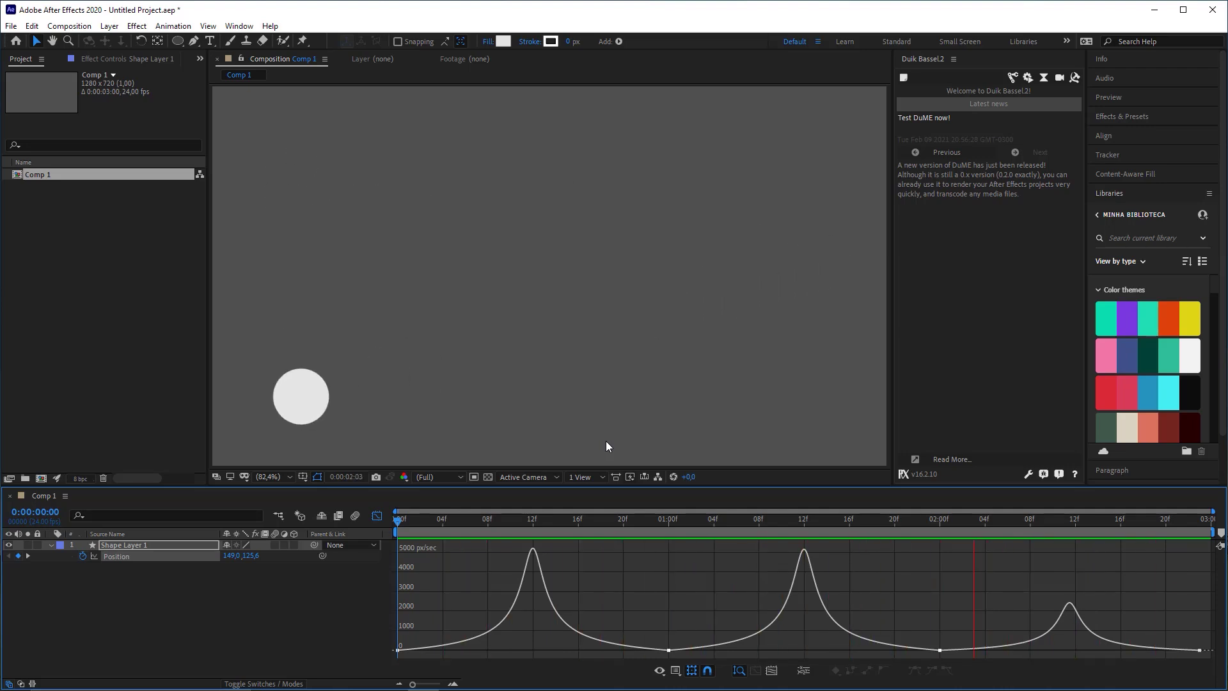
pyautogui.press('space')
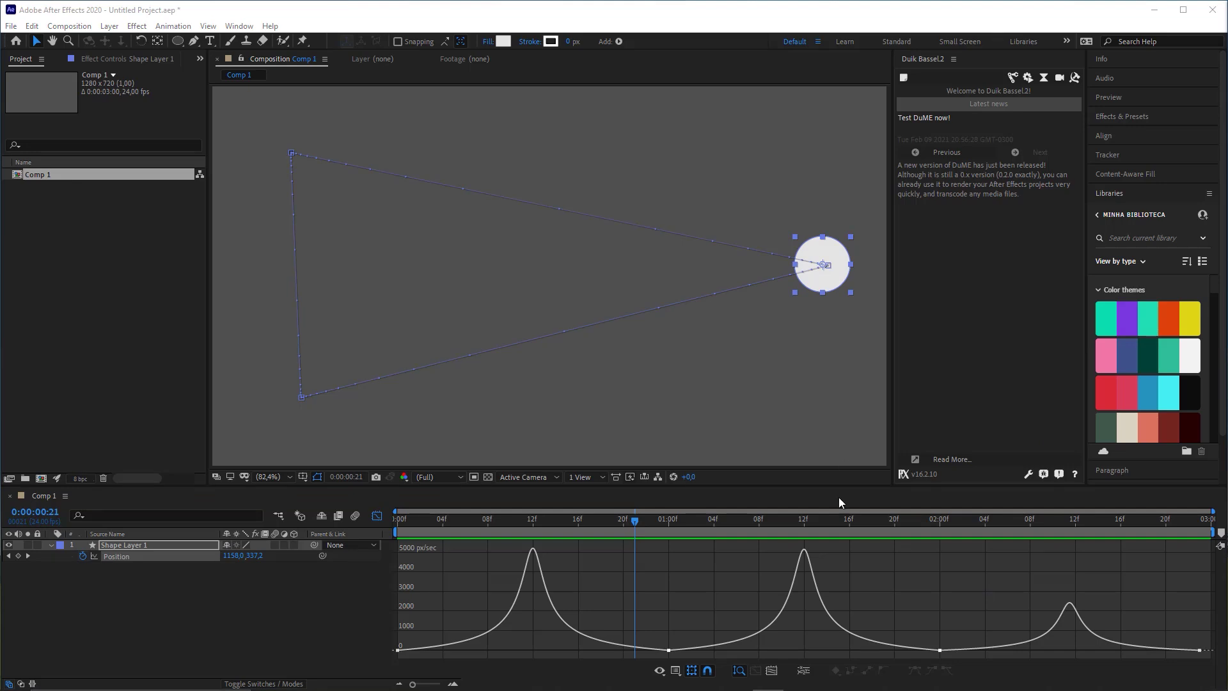
# Return the timeline from the graph to the layer bars and preview the animation from the first frame
pyautogui.click(735, 562)
pyautogui.hotkey('shift', 'F3')
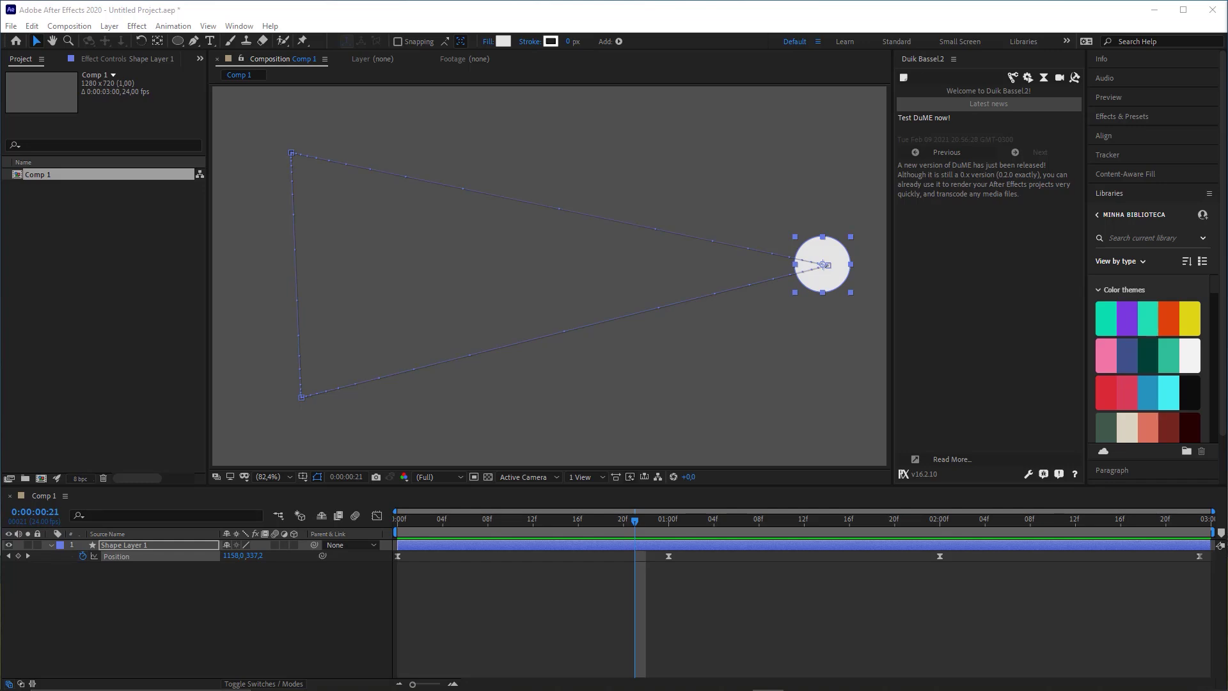
pyautogui.moveTo(510, 525); pyautogui.dragTo(389, 525)
pyautogui.press('space')
pyautogui.press('space')
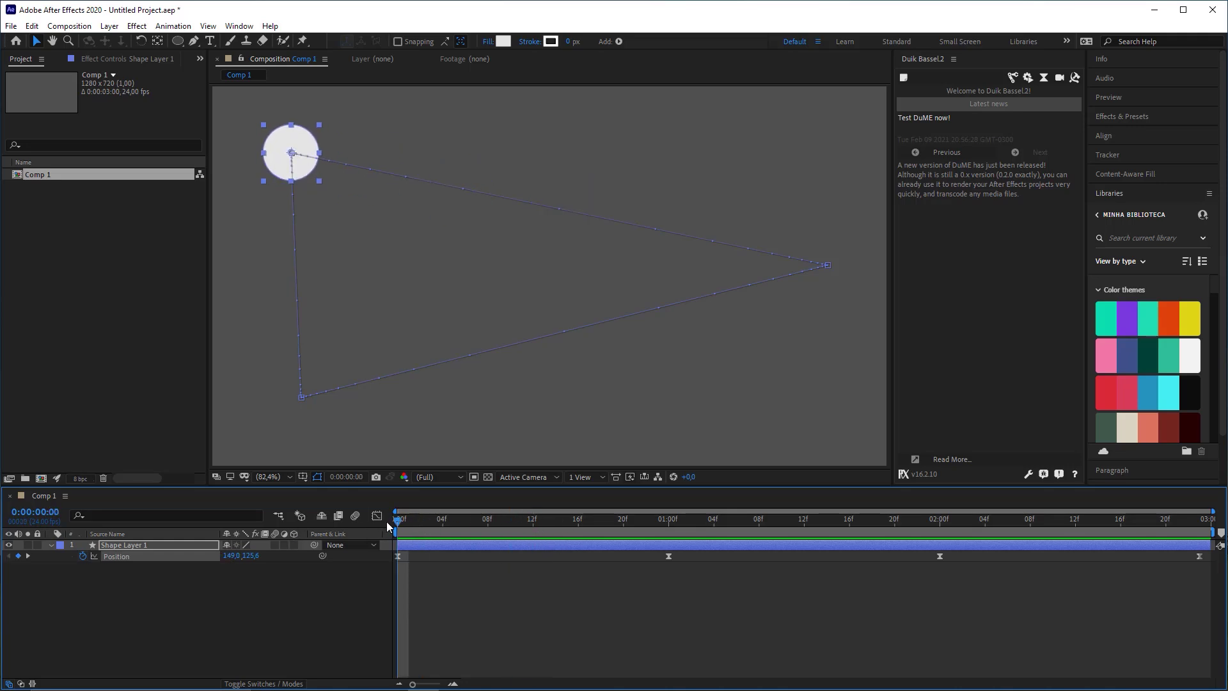
# Reveal Scale alongside Position on Shape Layer 1 and add 100% Scale keyframes at 0:00:00:00 and 0:00:01:00
pyautogui.click(133, 544)
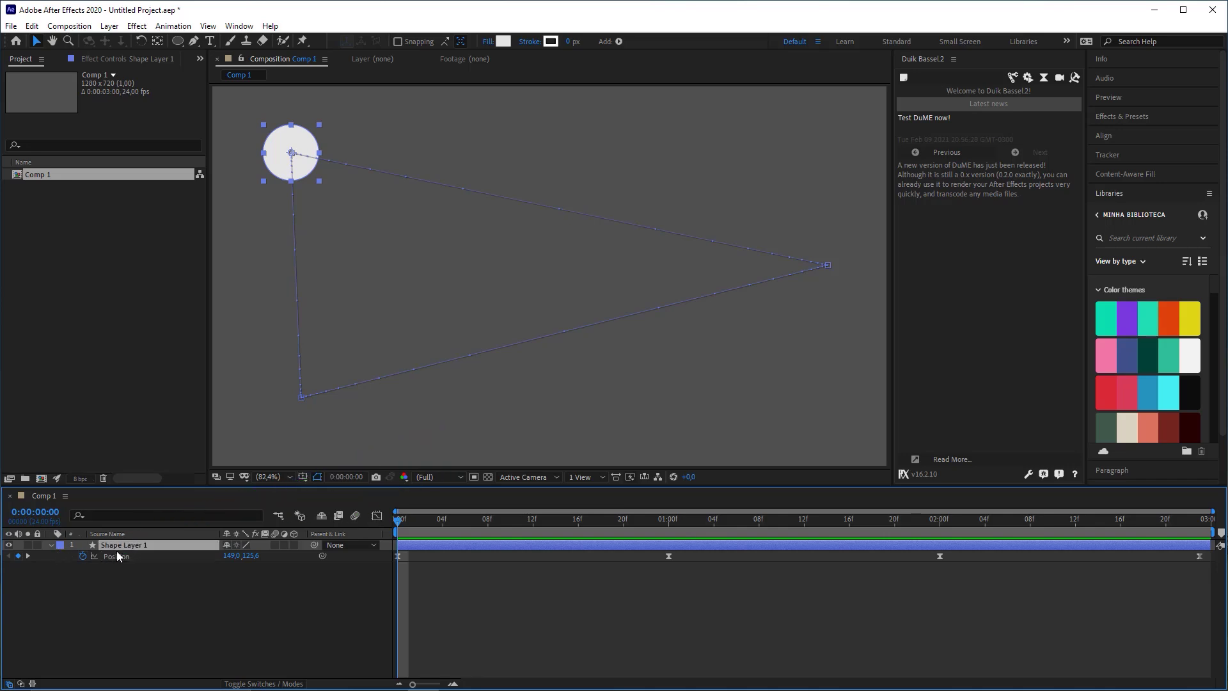
pyautogui.press('s')
pyautogui.press('p')
pyautogui.press('s')
pyautogui.press('p')
pyautogui.hotkey('shift', 's')
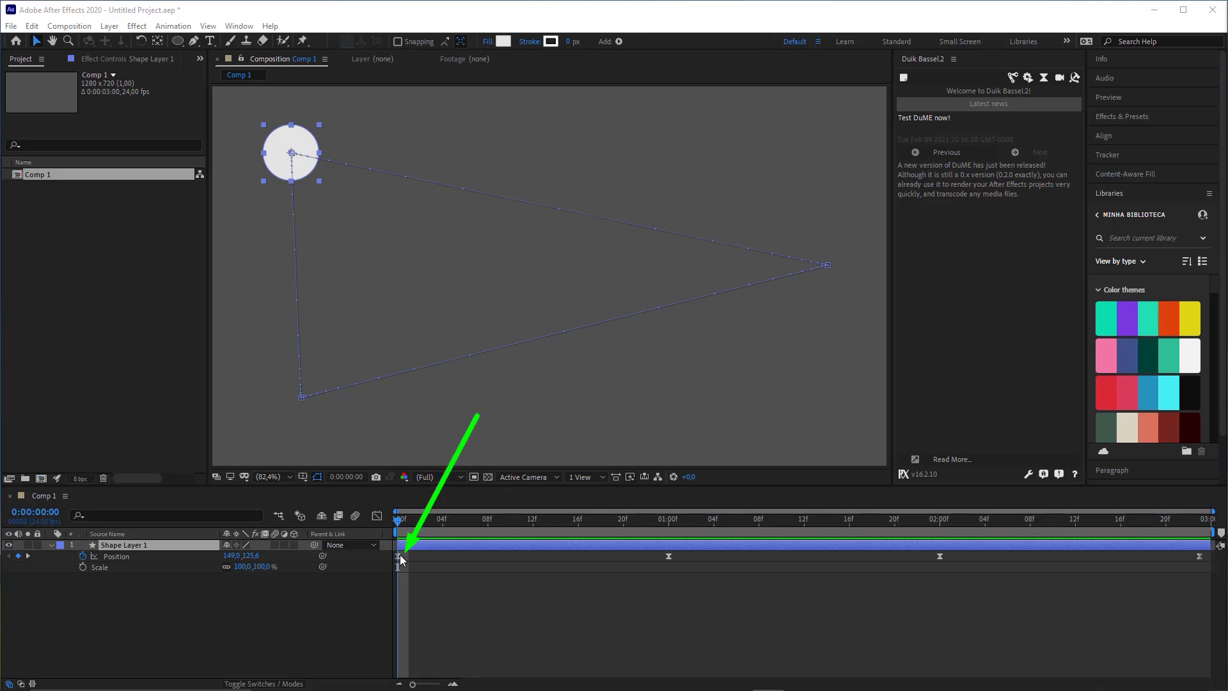
pyautogui.click(84, 567)
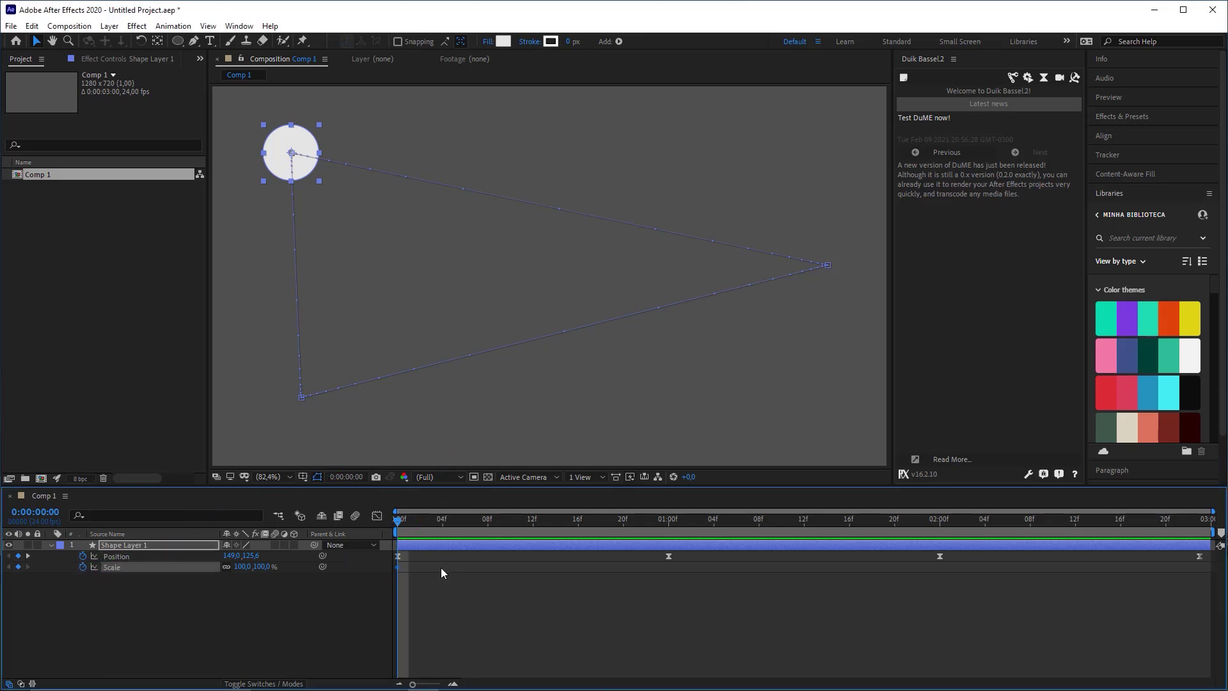
pyautogui.moveTo(601, 531); pyautogui.dragTo(669, 523)
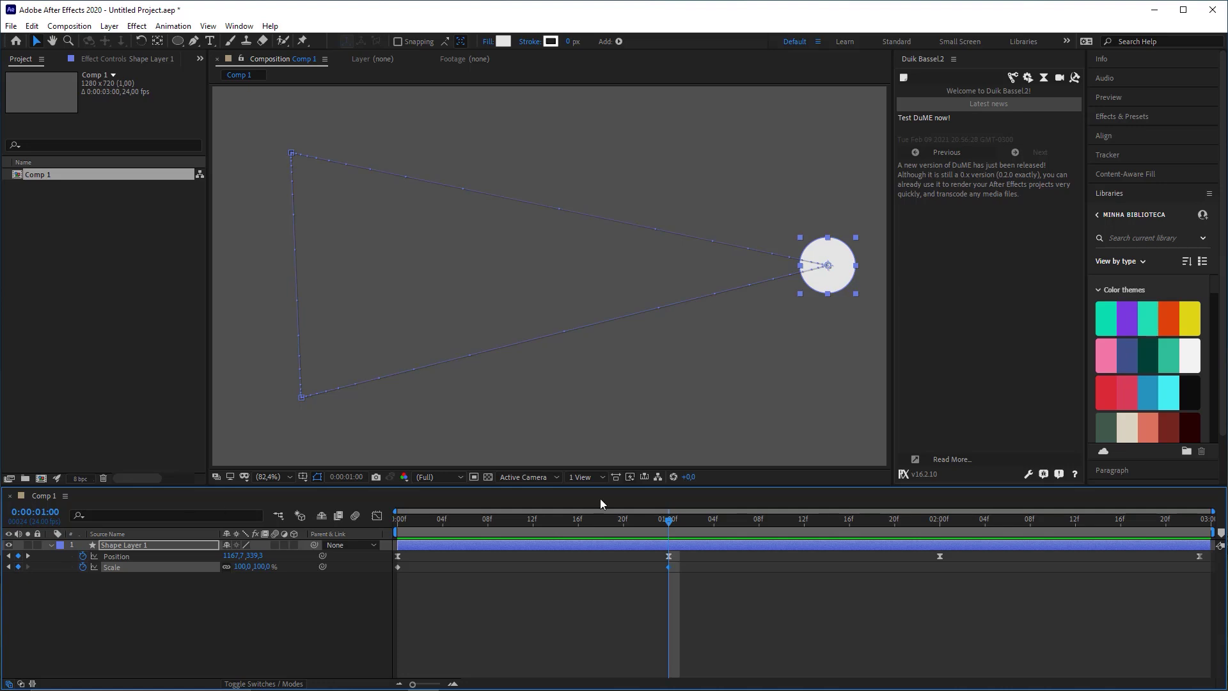
# Add a Scale keyframe at 0:00:00:12 by stretching the circle into a flat ellipse of about 164, 47%
pyautogui.moveTo(671, 526); pyautogui.dragTo(511, 538)
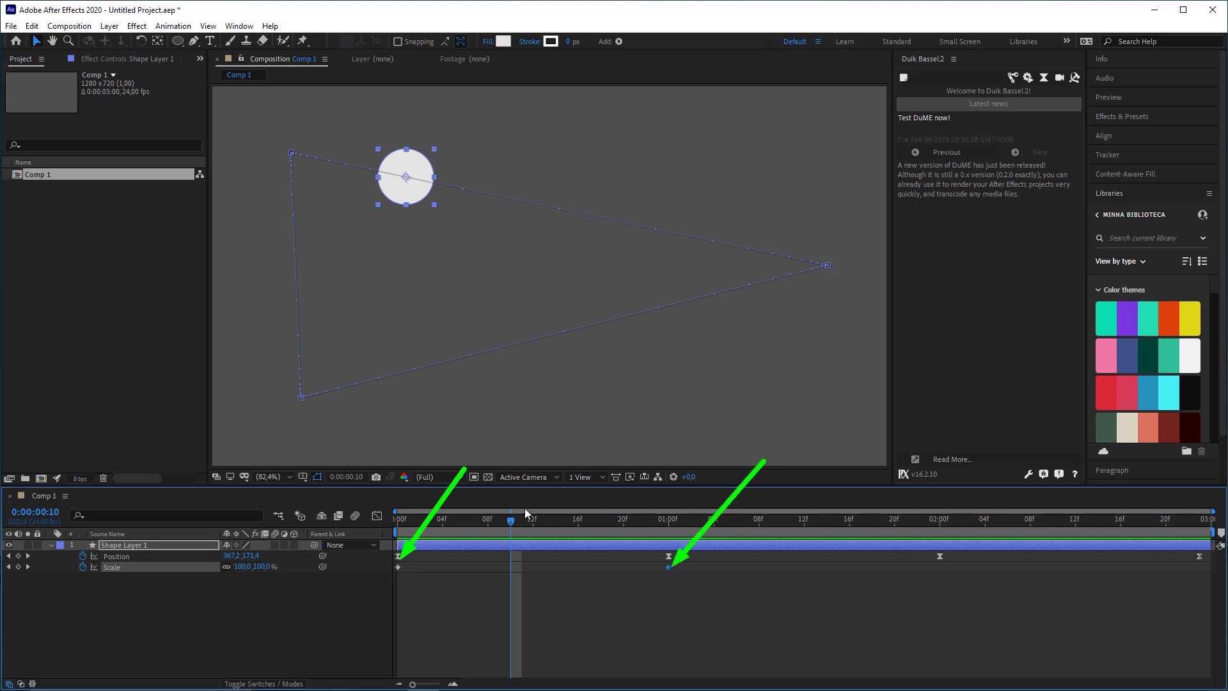
pyautogui.moveTo(401, 528); pyautogui.dragTo(533, 528)
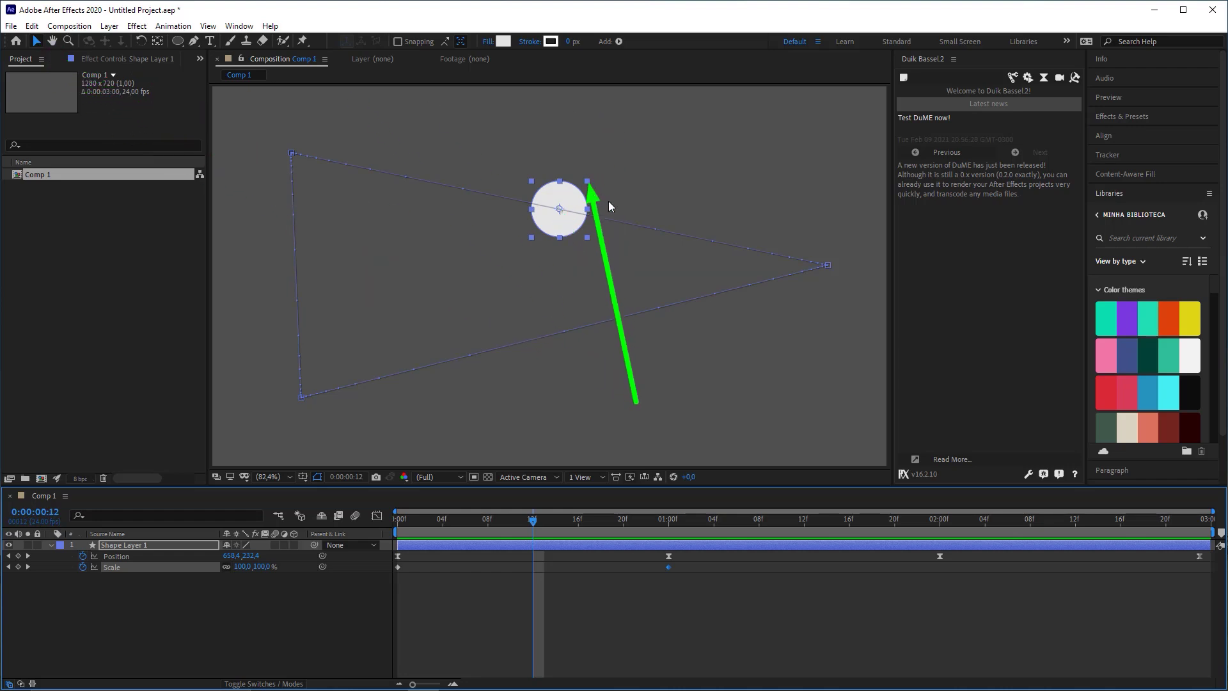
pyautogui.moveTo(589, 182)
pyautogui.mouseDown()
pyautogui.moveTo(590, 195)
pyautogui.moveTo(607, 197)
pyautogui.moveTo(590, 183)
pyautogui.moveTo(620, 197)
pyautogui.mouseUp()
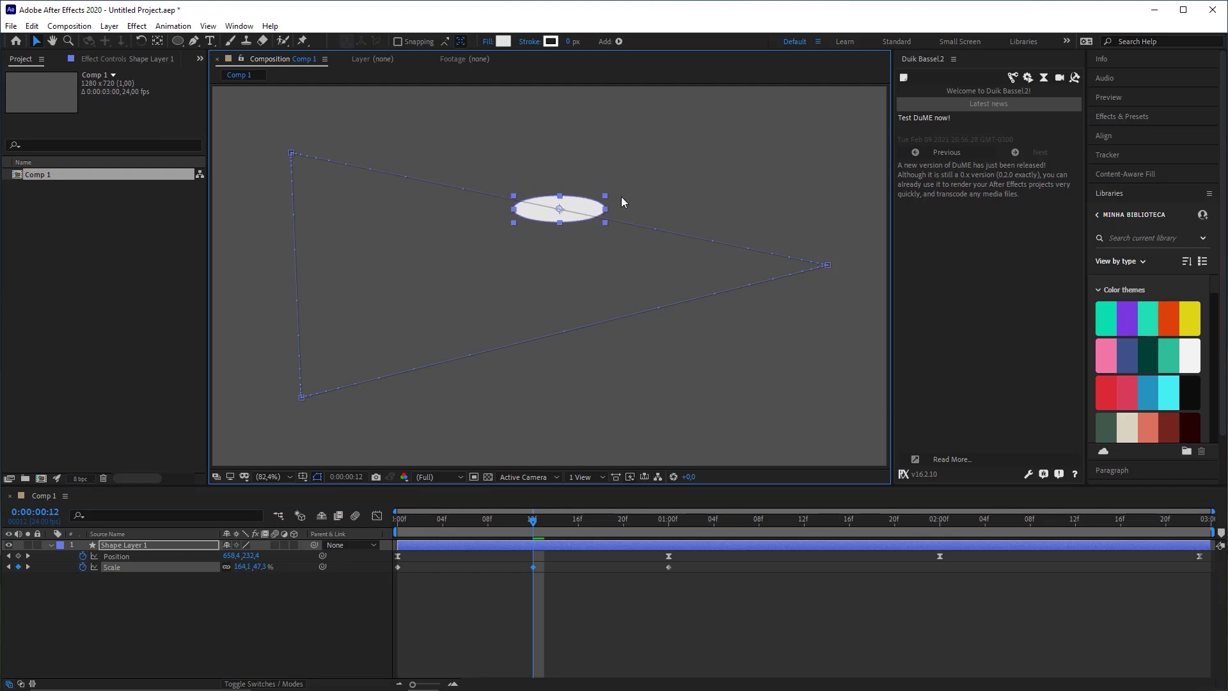
# Check the circle's stretch between 0:00:00:00 and 0:00:01:00
pyautogui.moveTo(486, 524); pyautogui.dragTo(398, 536)
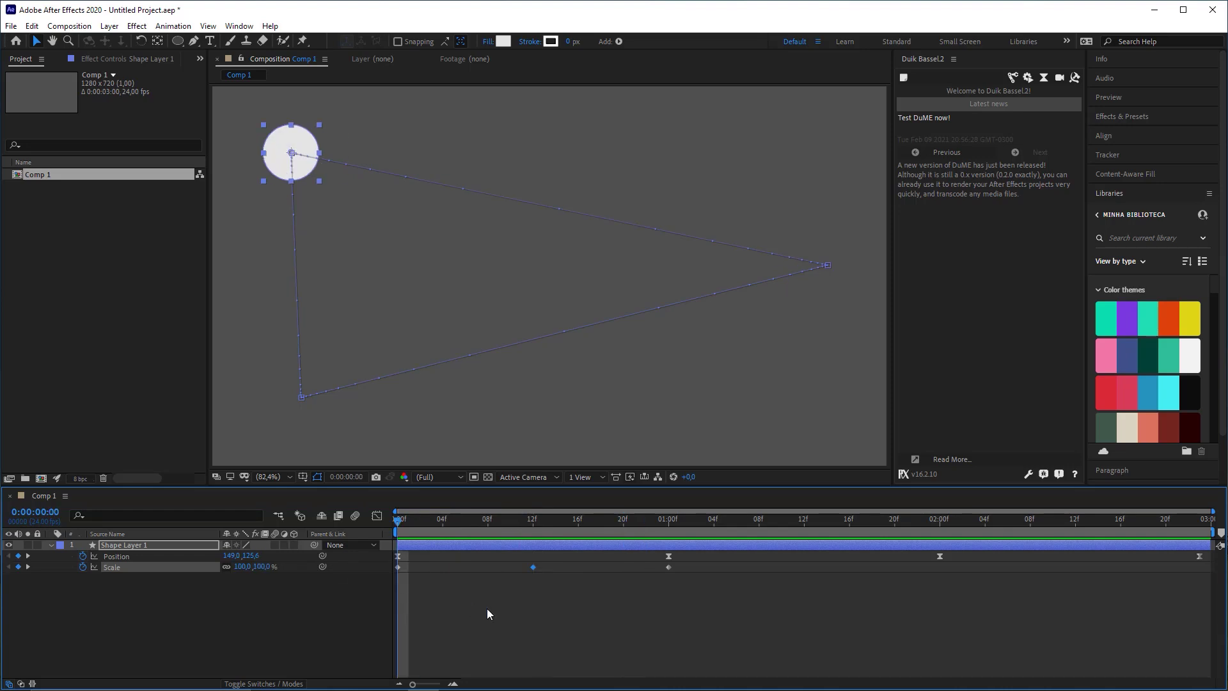
pyautogui.click(486, 608)
pyautogui.click(545, 520)
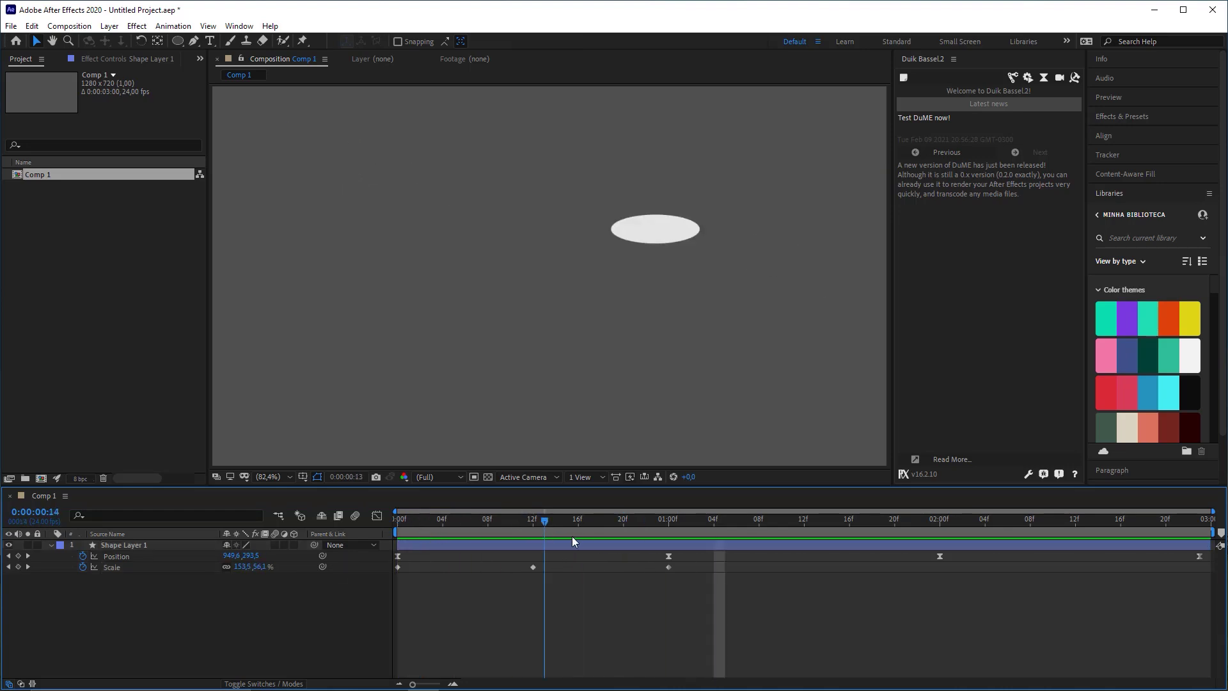
pyautogui.click(537, 533)
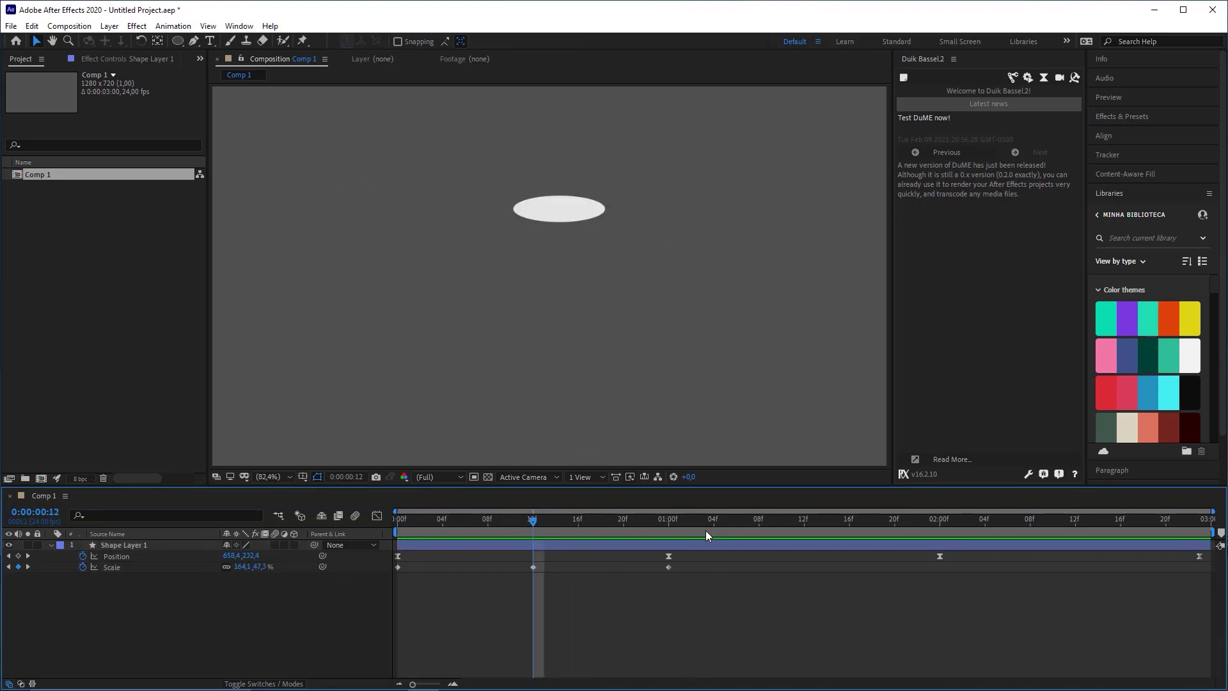
pyautogui.click(667, 522)
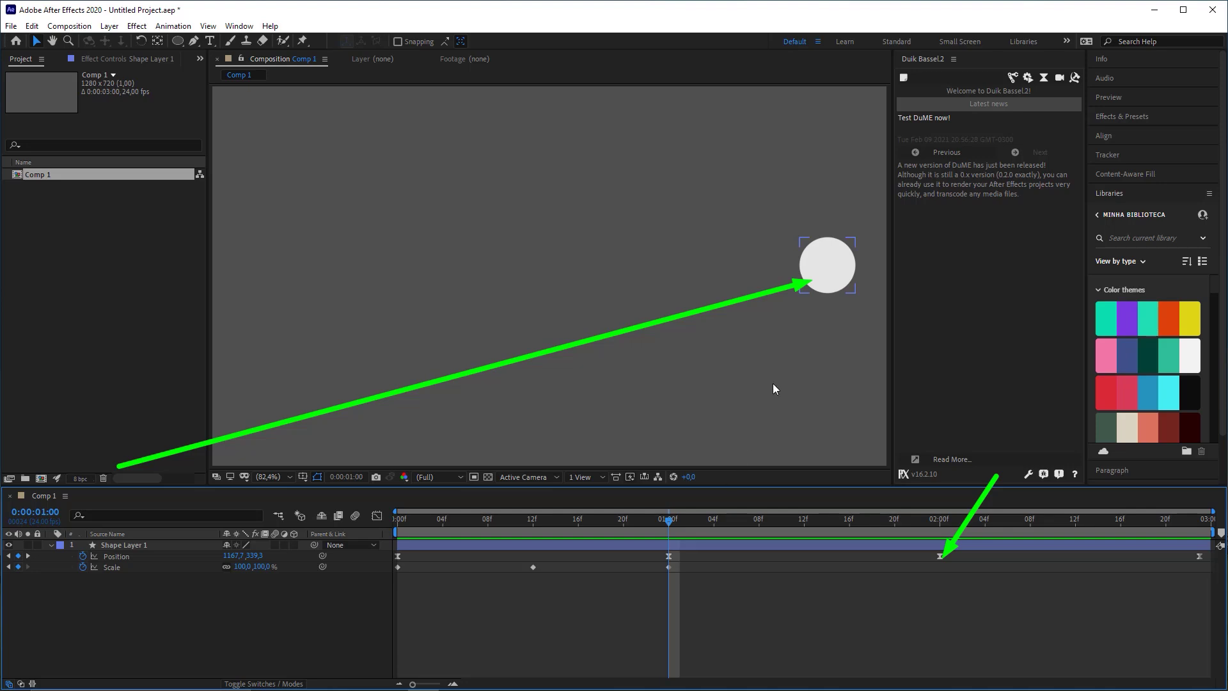
# Copy the 100% Scale keyframe from 0:00:01:00 to 0:00:02:00 and to the final Position keyframe's time
pyautogui.moveTo(694, 522); pyautogui.dragTo(943, 531)
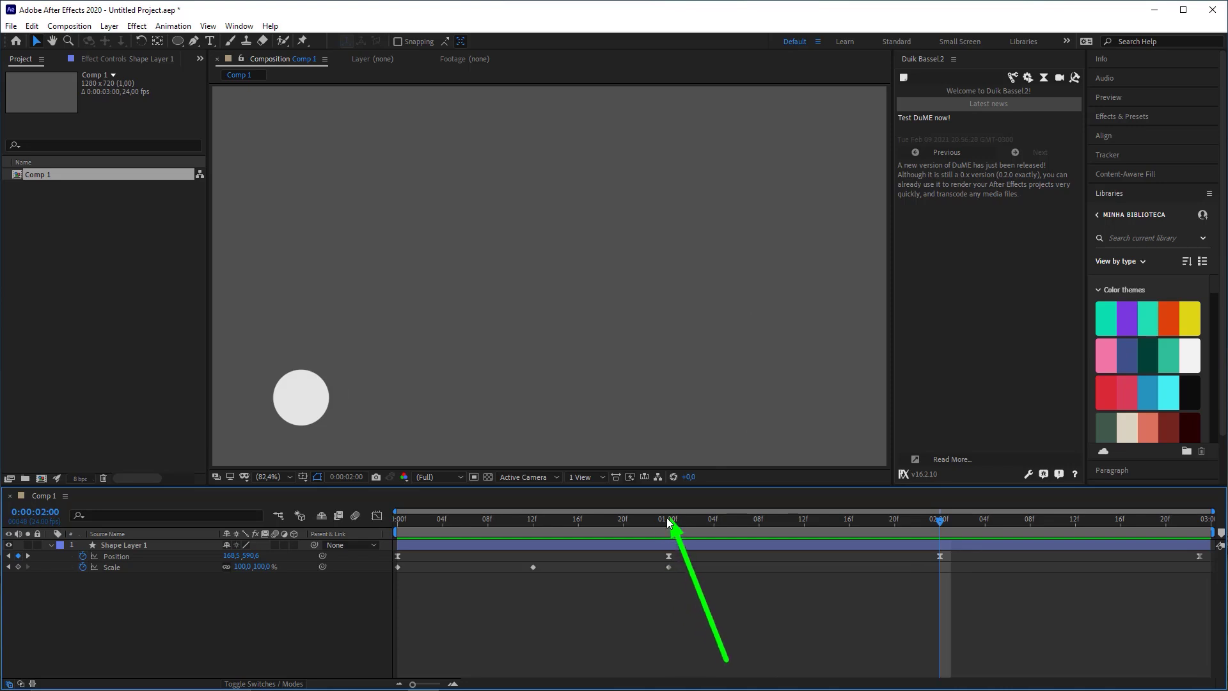
pyautogui.click(670, 569)
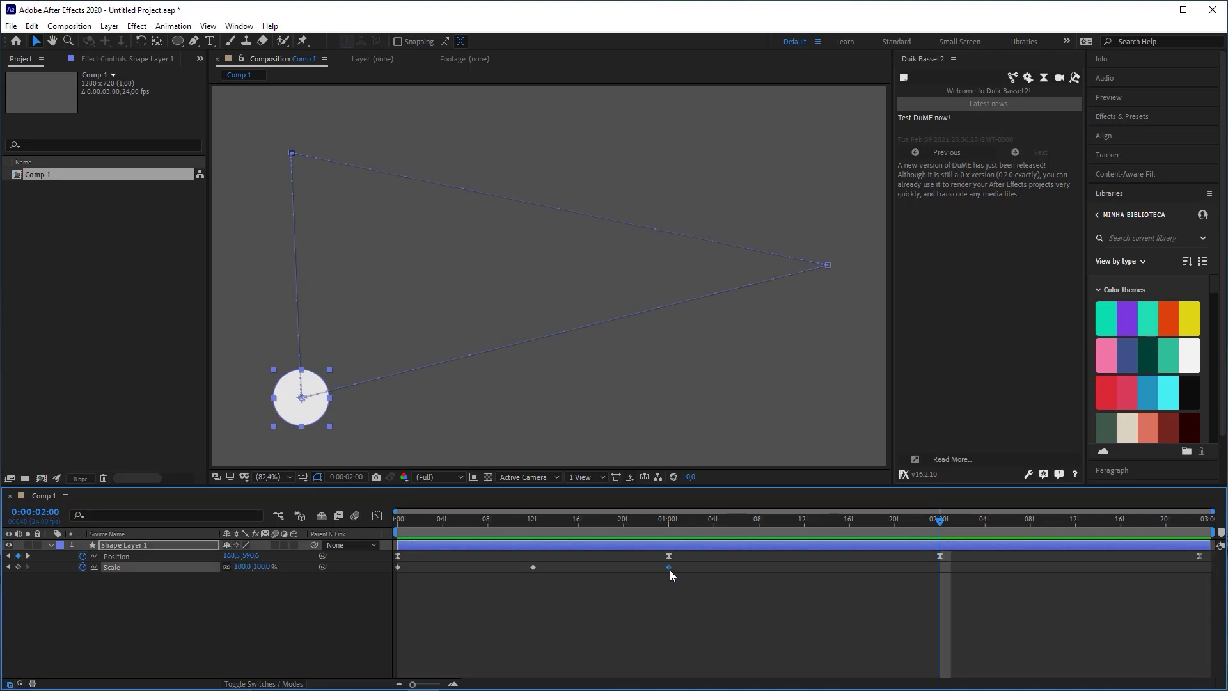
pyautogui.moveTo(954, 527); pyautogui.dragTo(1212, 539)
# Copy the stretched Scale keyframe from 0:00:00:12 to 0:00:01:12 and 0:00:02:12
pyautogui.moveTo(795, 522); pyautogui.dragTo(805, 521)
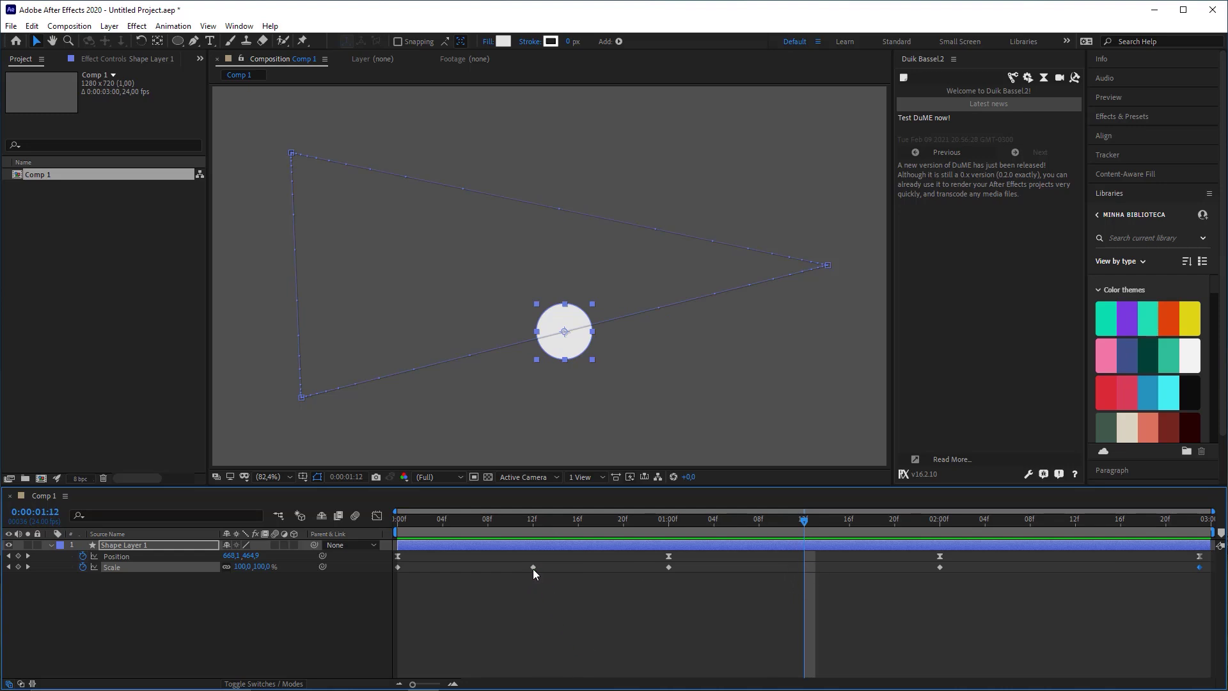
pyautogui.moveTo(858, 526); pyautogui.dragTo(1080, 528)
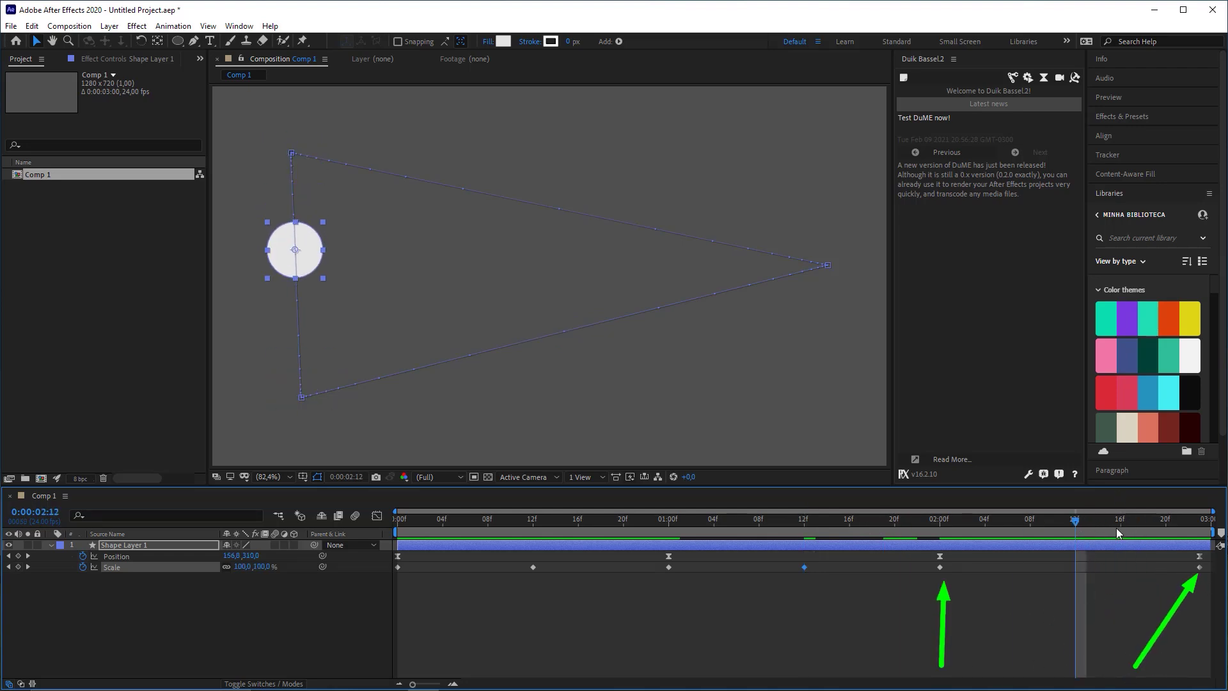
pyautogui.click(1087, 548)
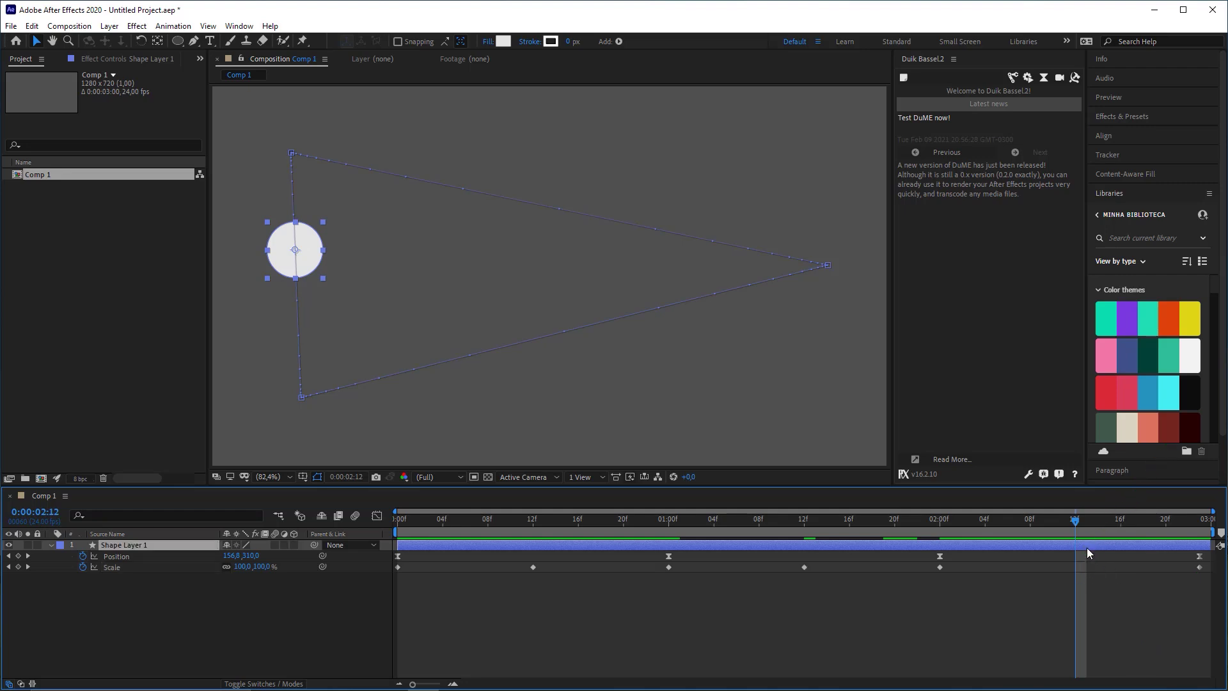
pyautogui.hotkey('ctrl', 'v')
# Play the stretch animation from the start and inspect the circle's shape around 0:00:02:00 and at 0:00:02:12
pyautogui.moveTo(1076, 525); pyautogui.dragTo(396, 557)
pyautogui.click(597, 573)
pyautogui.press('space')
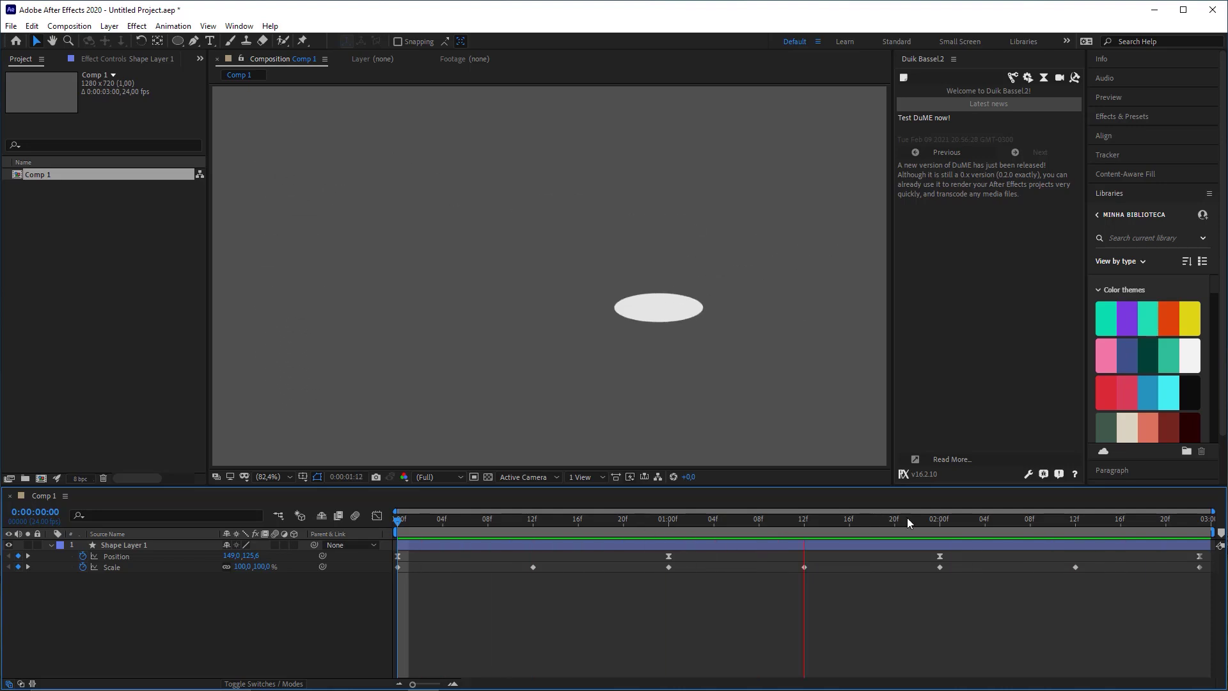
pyautogui.click(941, 520)
pyautogui.press('space')
pyautogui.moveTo(949, 526)
pyautogui.mouseDown()
pyautogui.moveTo(1119, 532)
pyautogui.moveTo(926, 523)
pyautogui.mouseUp()
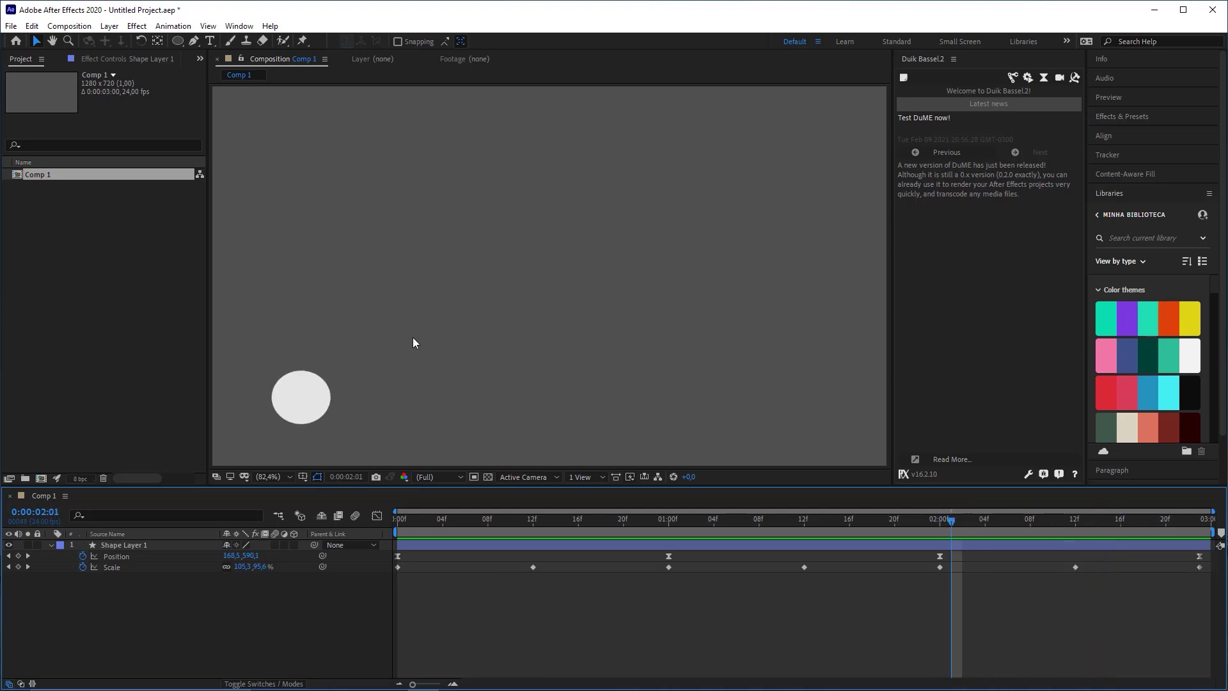
pyautogui.click(1075, 531)
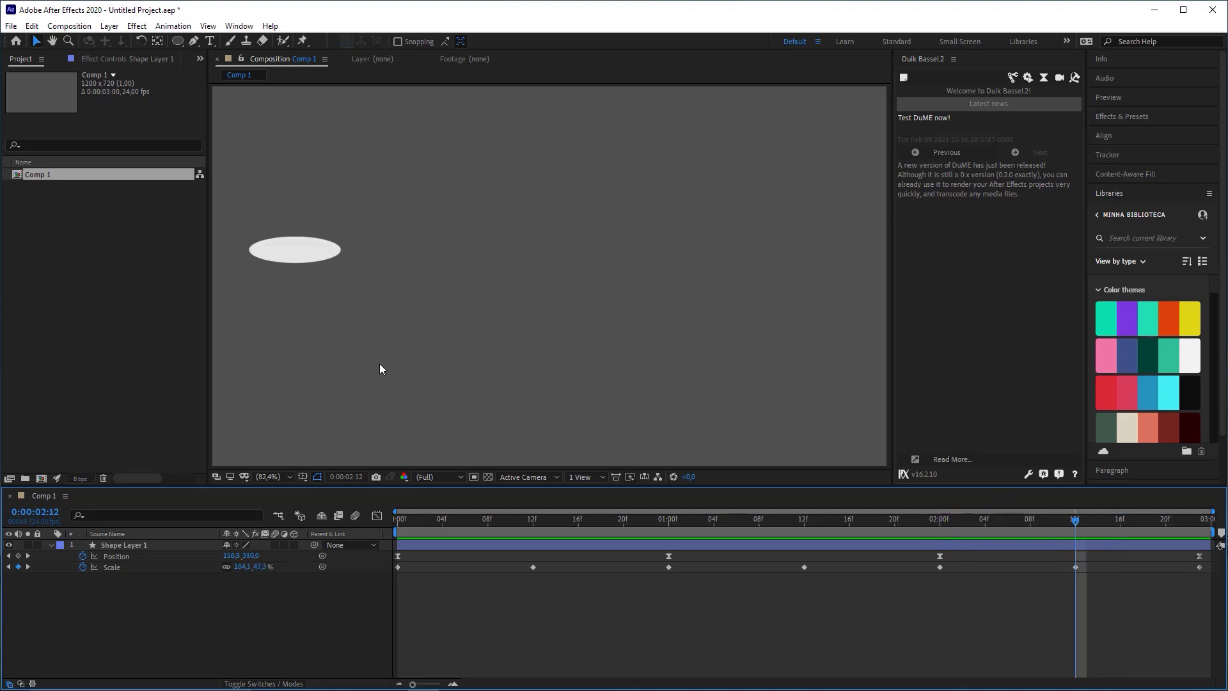
pyautogui.moveTo(313, 318)
pyautogui.mouseDown()
pyautogui.moveTo(287, 277)
pyautogui.moveTo(356, 318)
pyautogui.mouseUp()
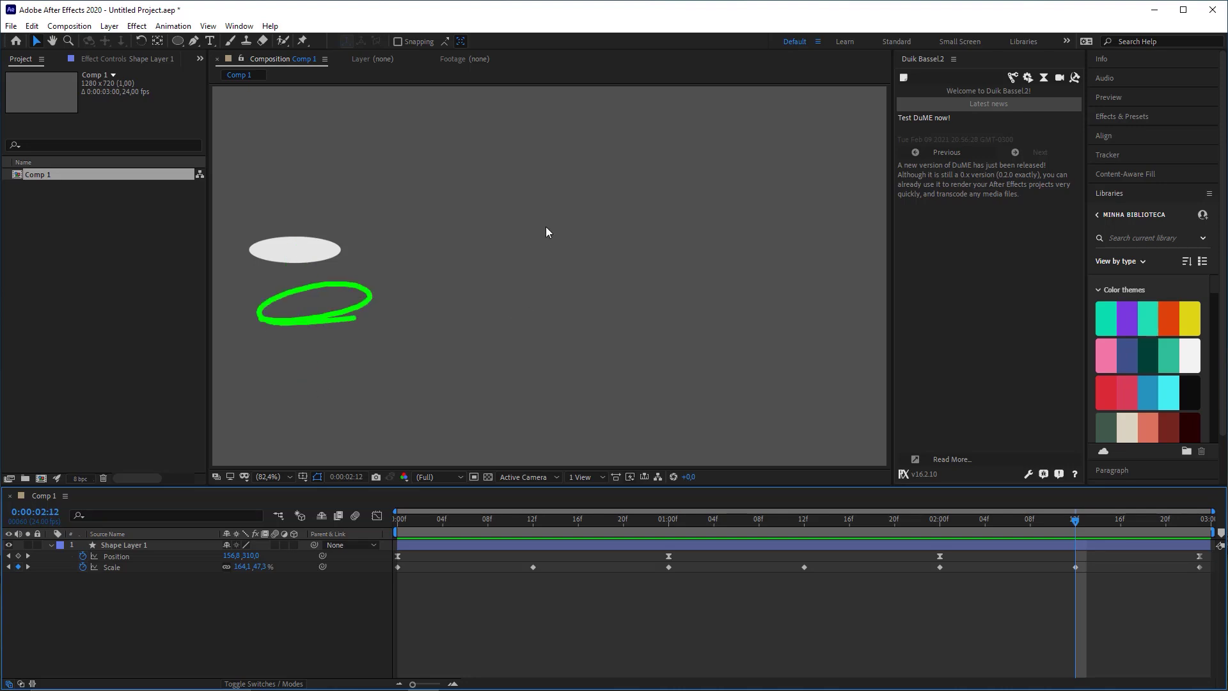
# Apply Easy Ease to all Scale keyframes and play back the animation from the first frame
pyautogui.click(145, 568)
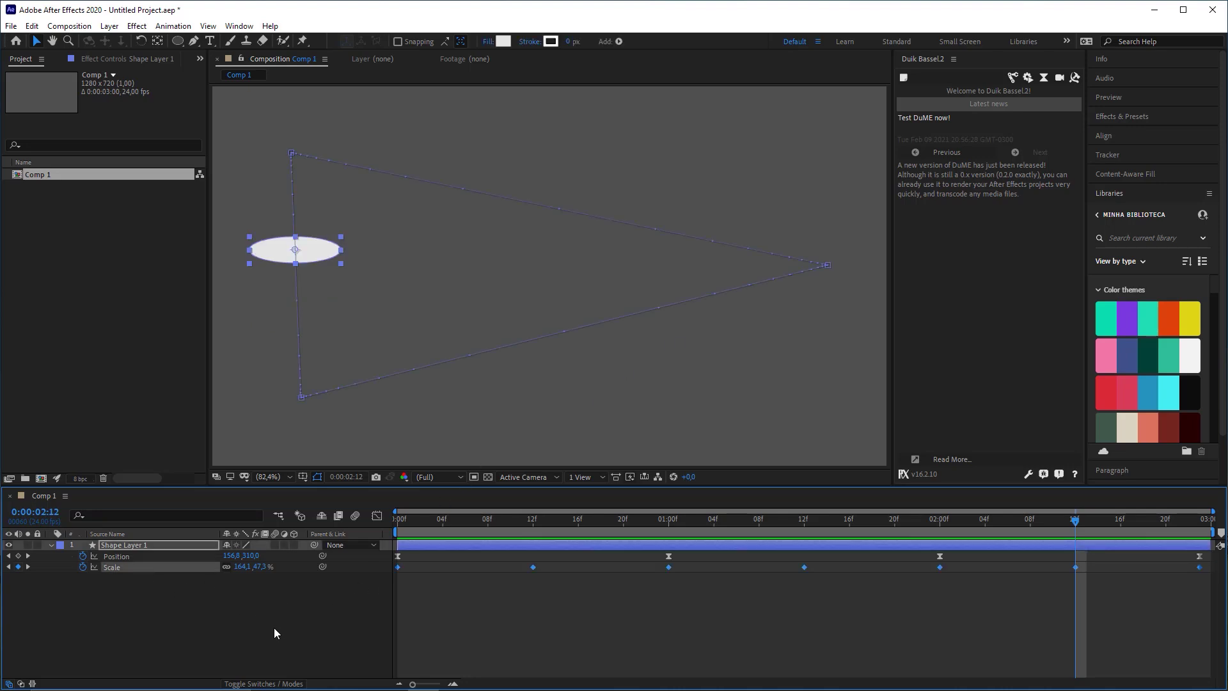
pyautogui.moveTo(202, 649); pyautogui.dragTo(122, 571)
pyautogui.press('F9')
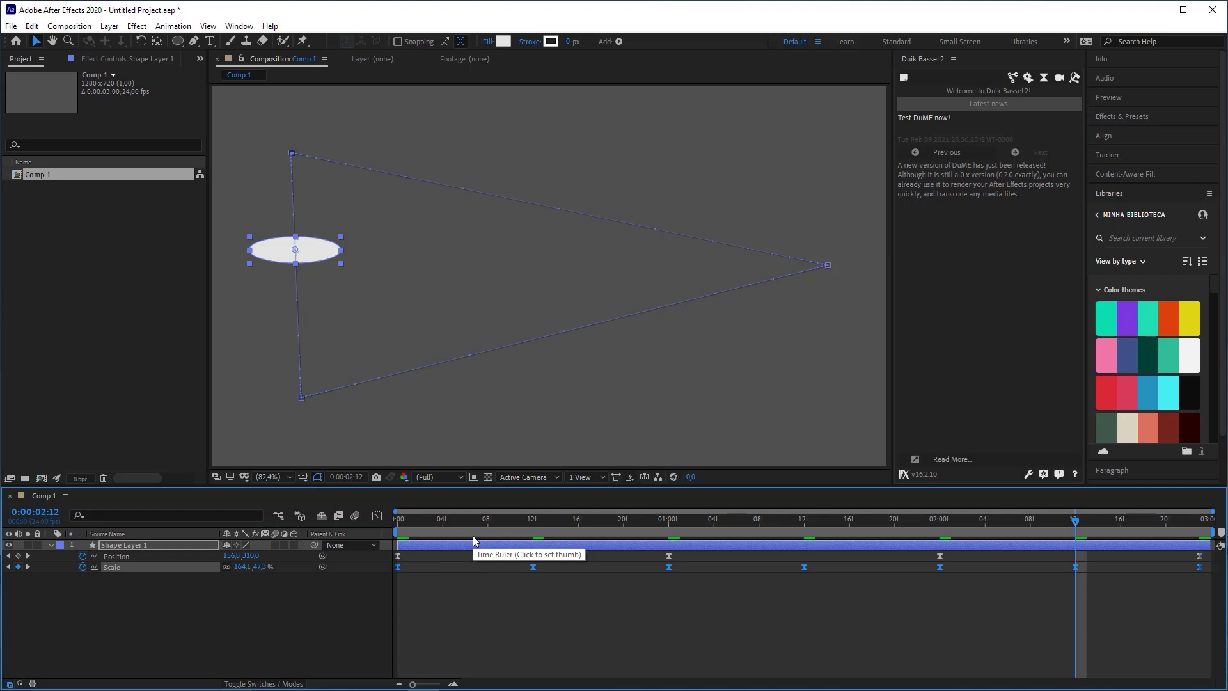
pyautogui.click(755, 593)
pyautogui.press('space')
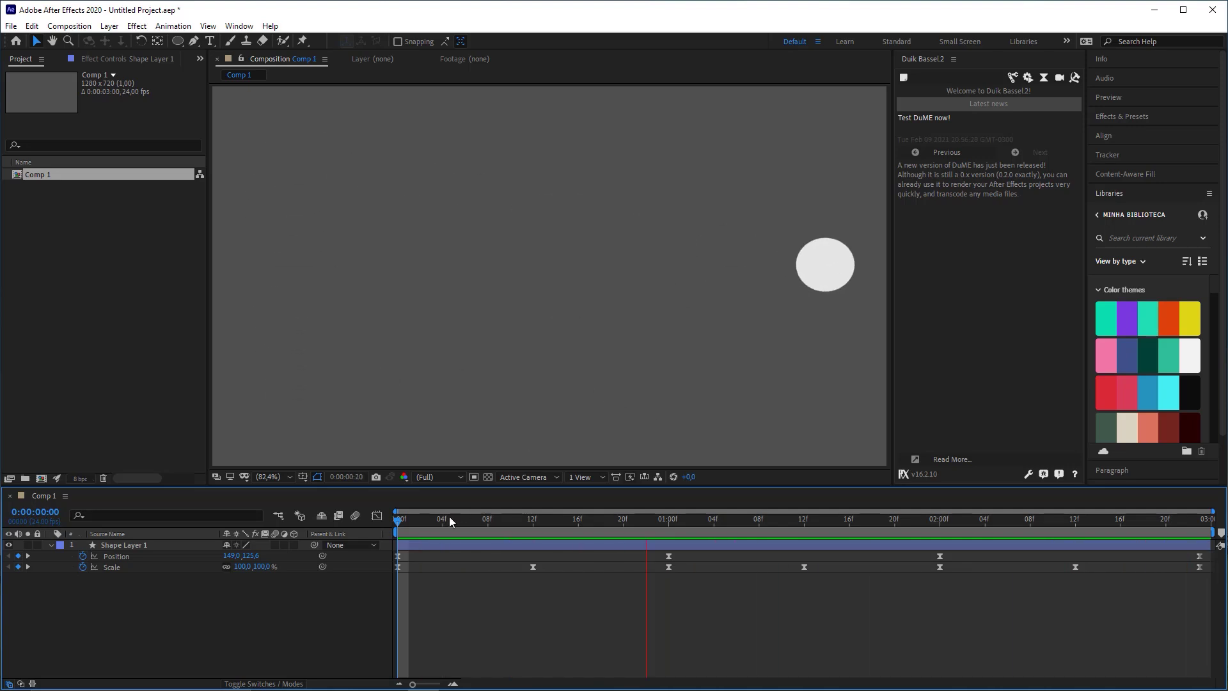
# Show the Scale property in the Graph Editor, view its value graph, and switch back to the speed graph
pyautogui.click(401, 514)
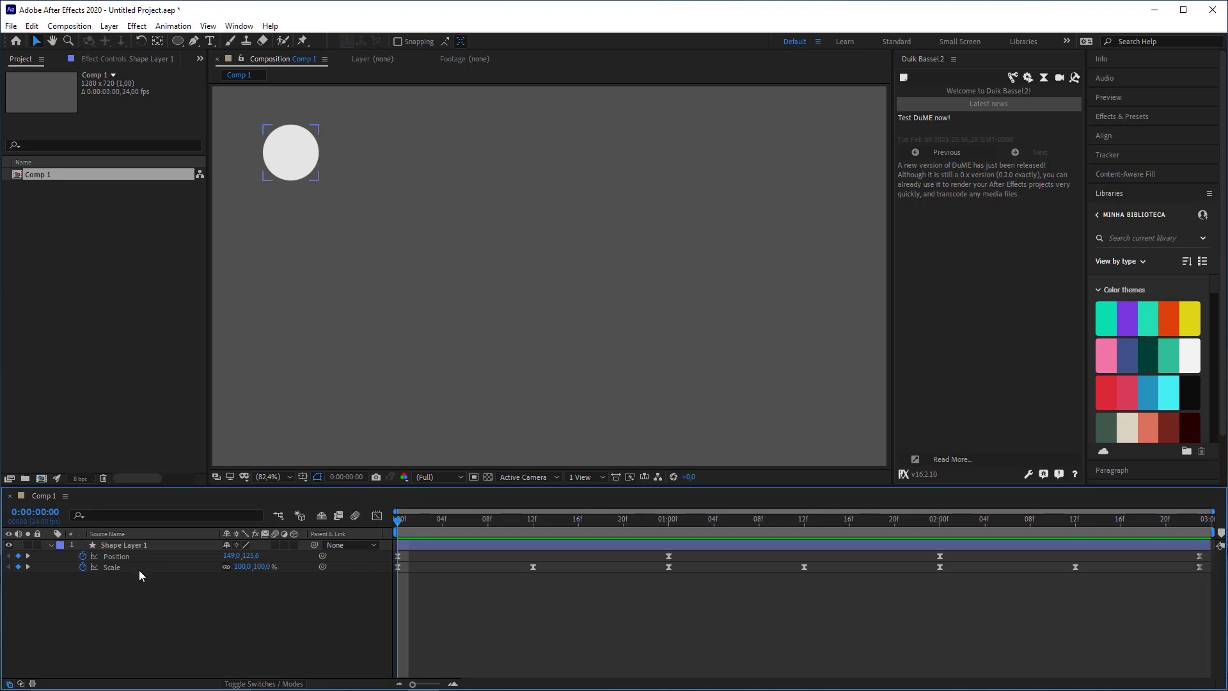
pyautogui.click(200, 567)
pyautogui.click(377, 517)
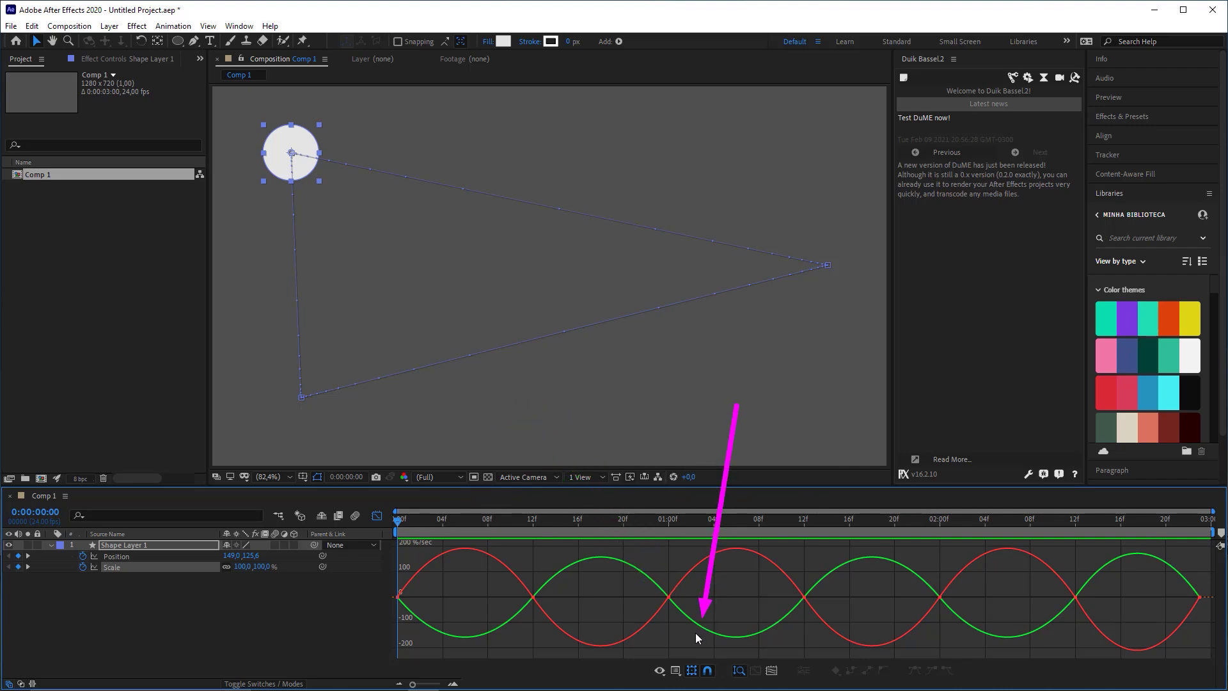
pyautogui.click(676, 670)
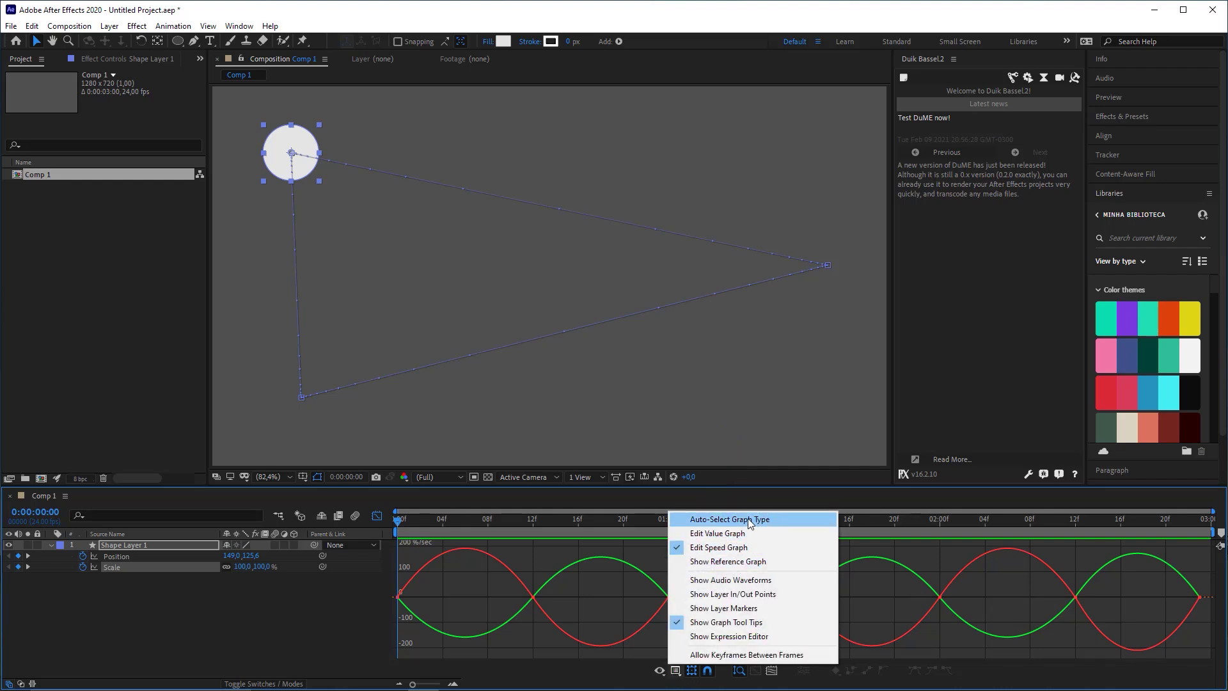
pyautogui.click(714, 534)
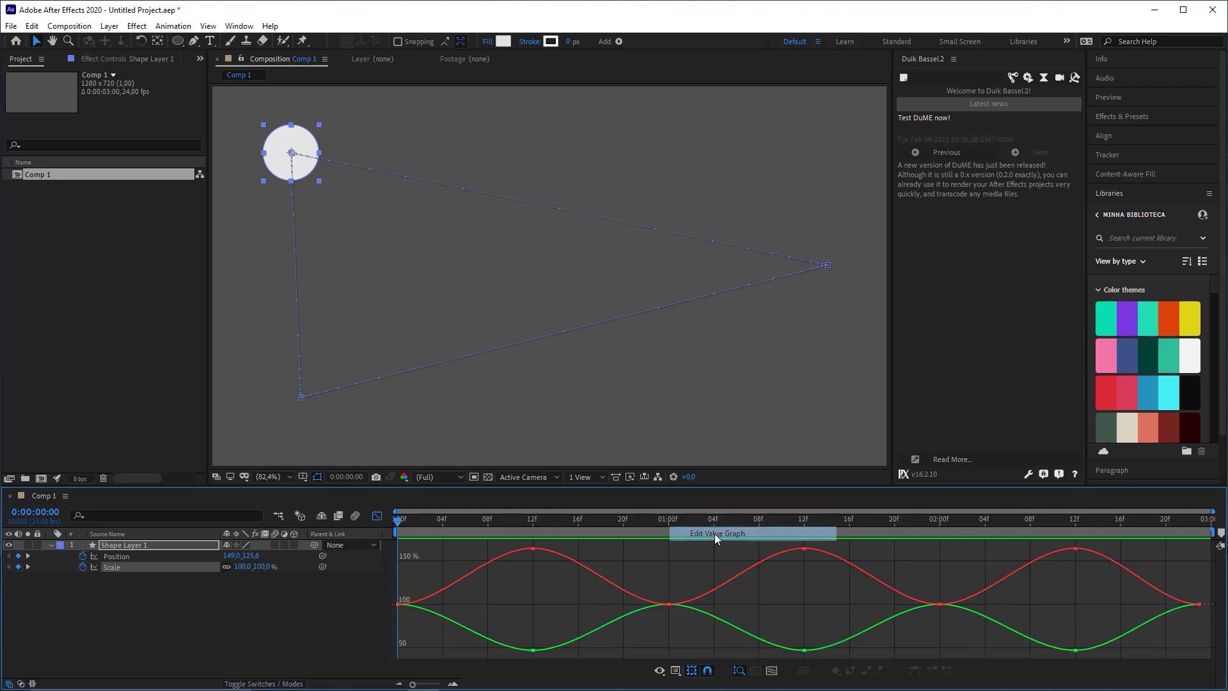
pyautogui.click(676, 671)
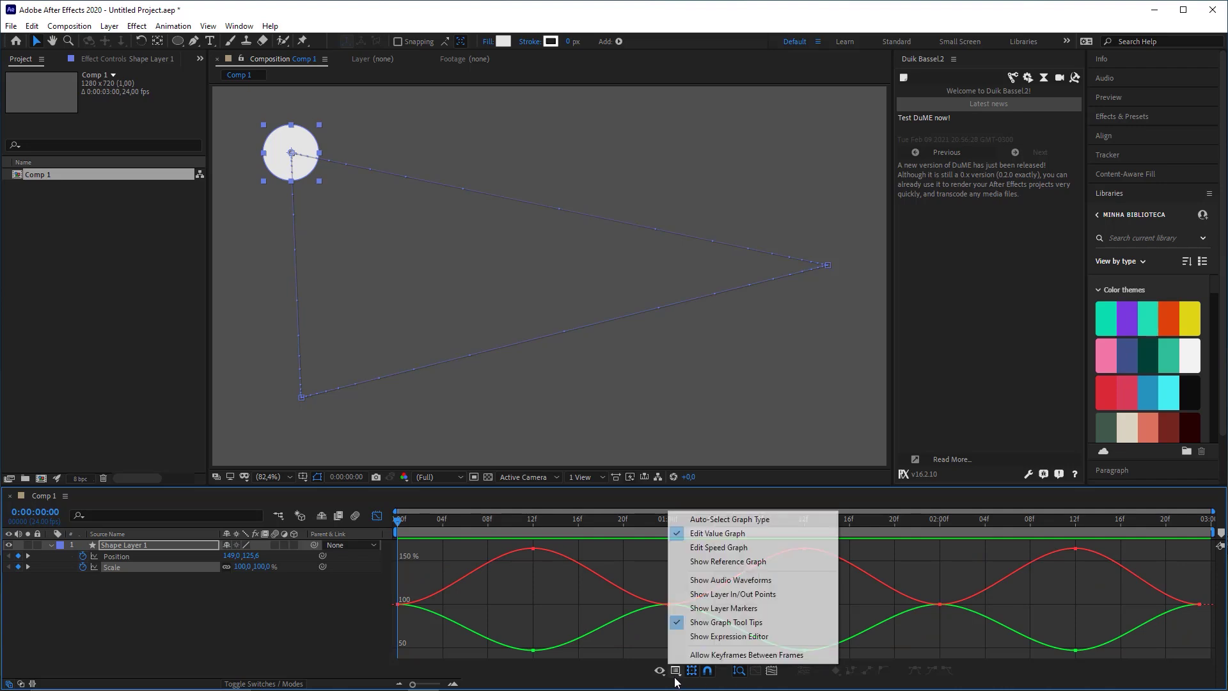
pyautogui.click(719, 547)
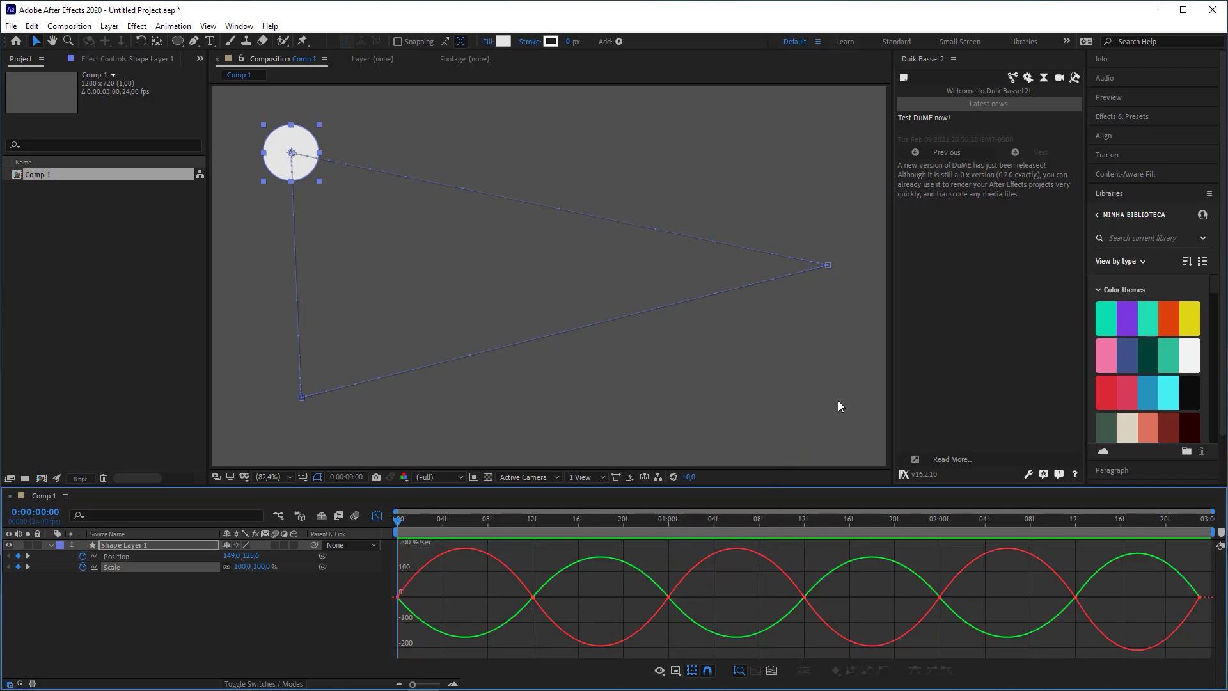
# Lengthen the Scale speed-graph handles leaving the 0:00:00:00 keyframe and entering the 0:00:01:00 keyframe
pyautogui.moveTo(467, 520); pyautogui.dragTo(646, 505)
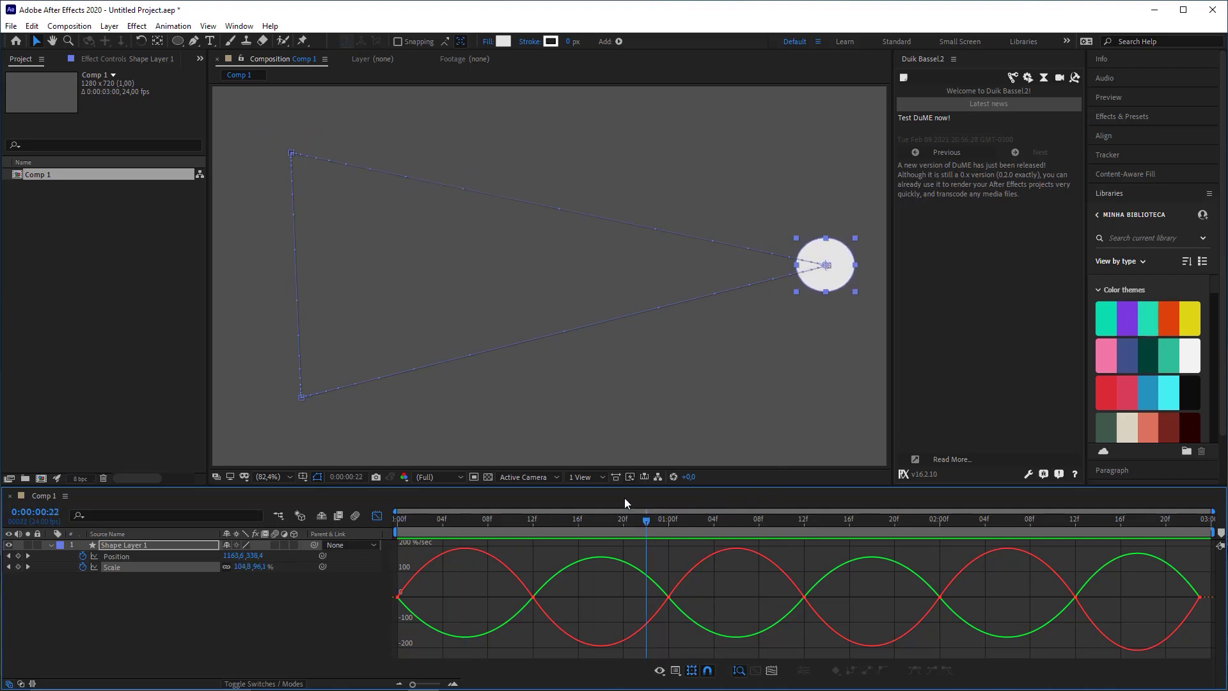
pyautogui.click(399, 597)
pyautogui.moveTo(421, 597); pyautogui.dragTo(470, 597)
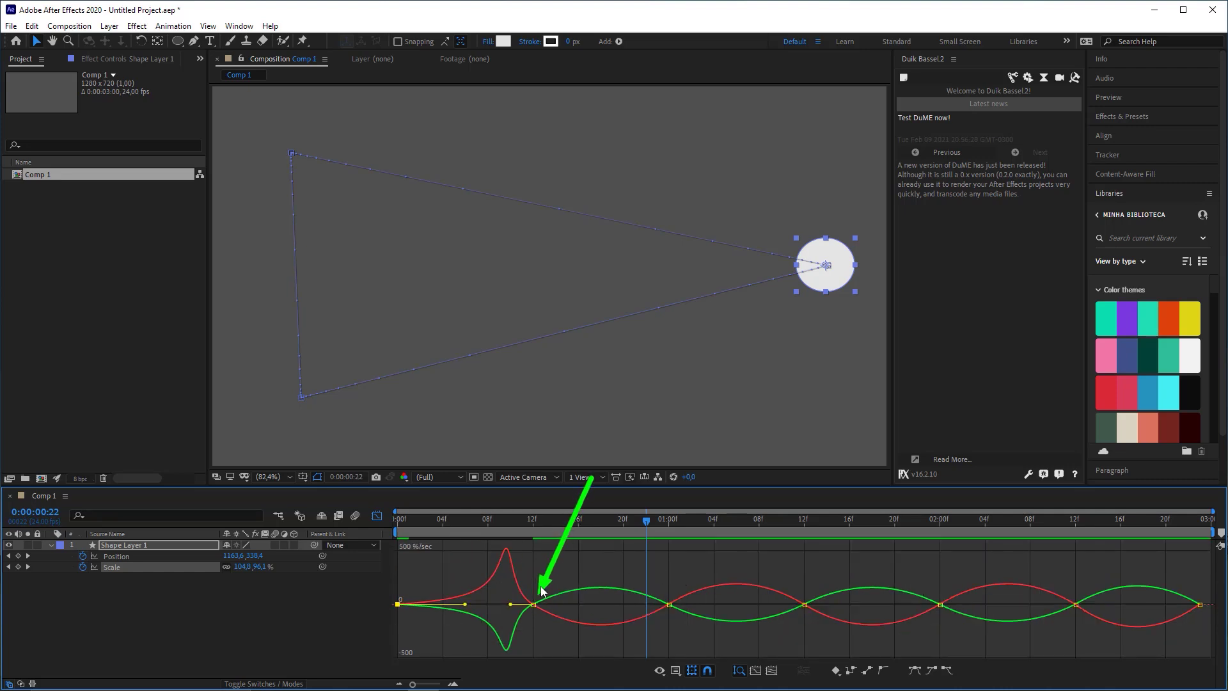
pyautogui.click(669, 605)
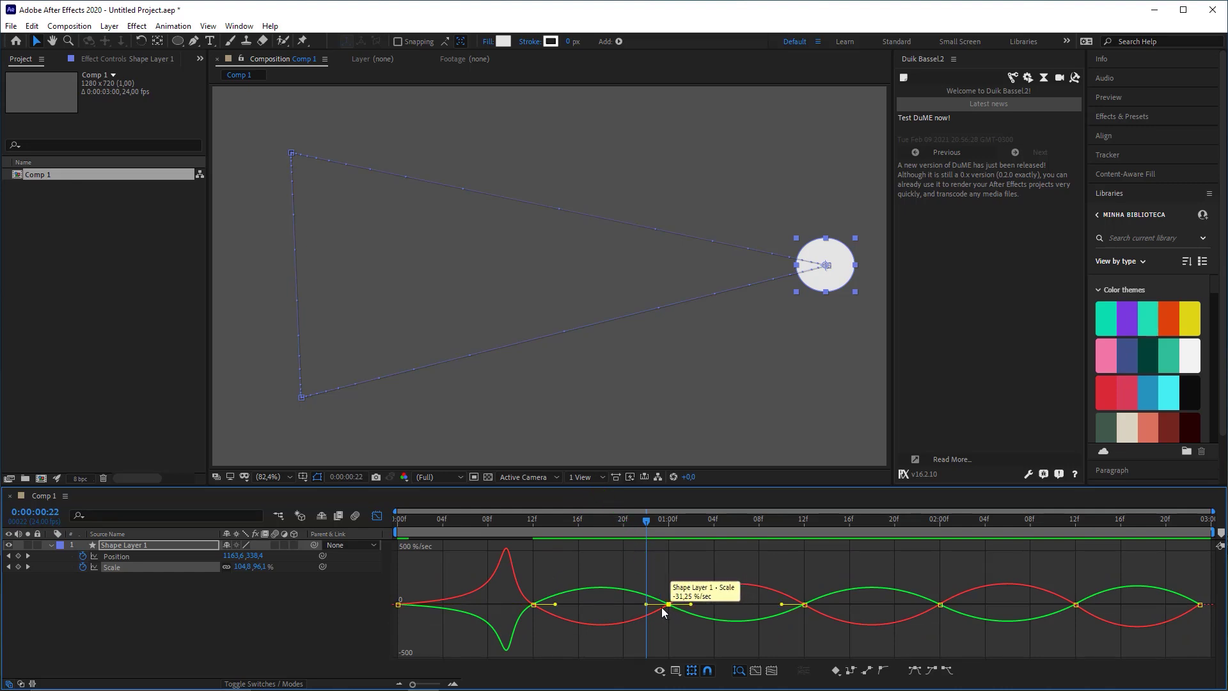
pyautogui.moveTo(644, 604); pyautogui.dragTo(601, 602)
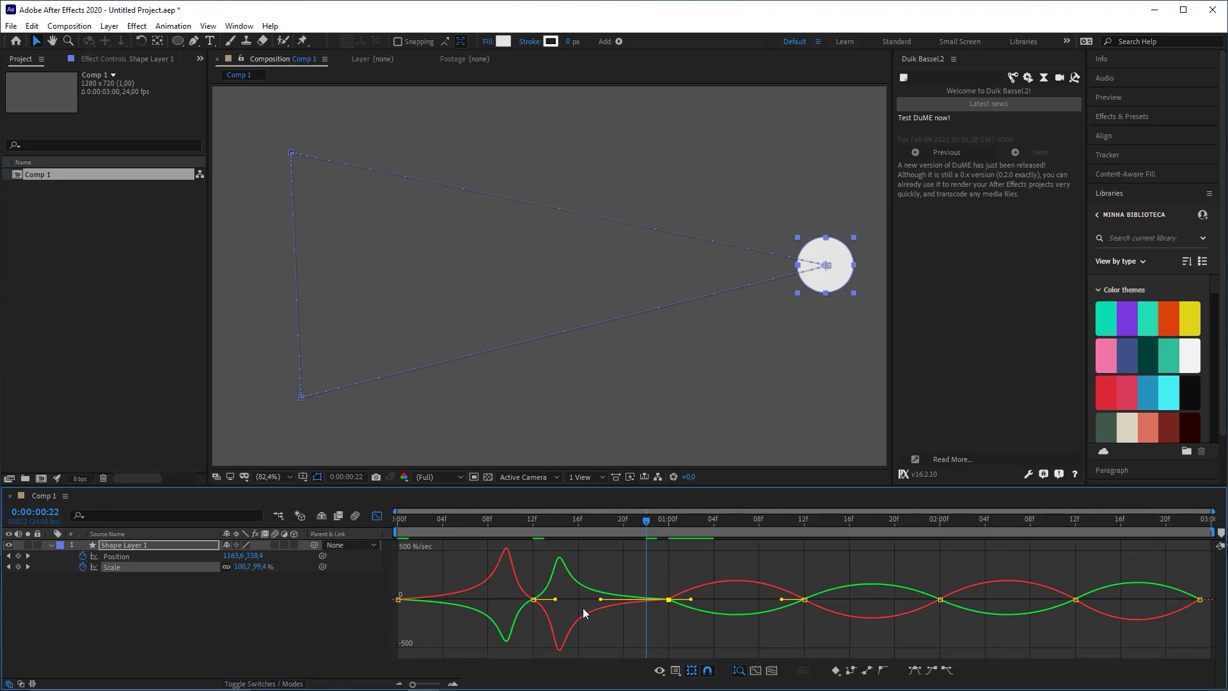
# Scrub and play back the first second to check the circle's stretch timing between the path corners
pyautogui.moveTo(398, 522); pyautogui.dragTo(567, 532)
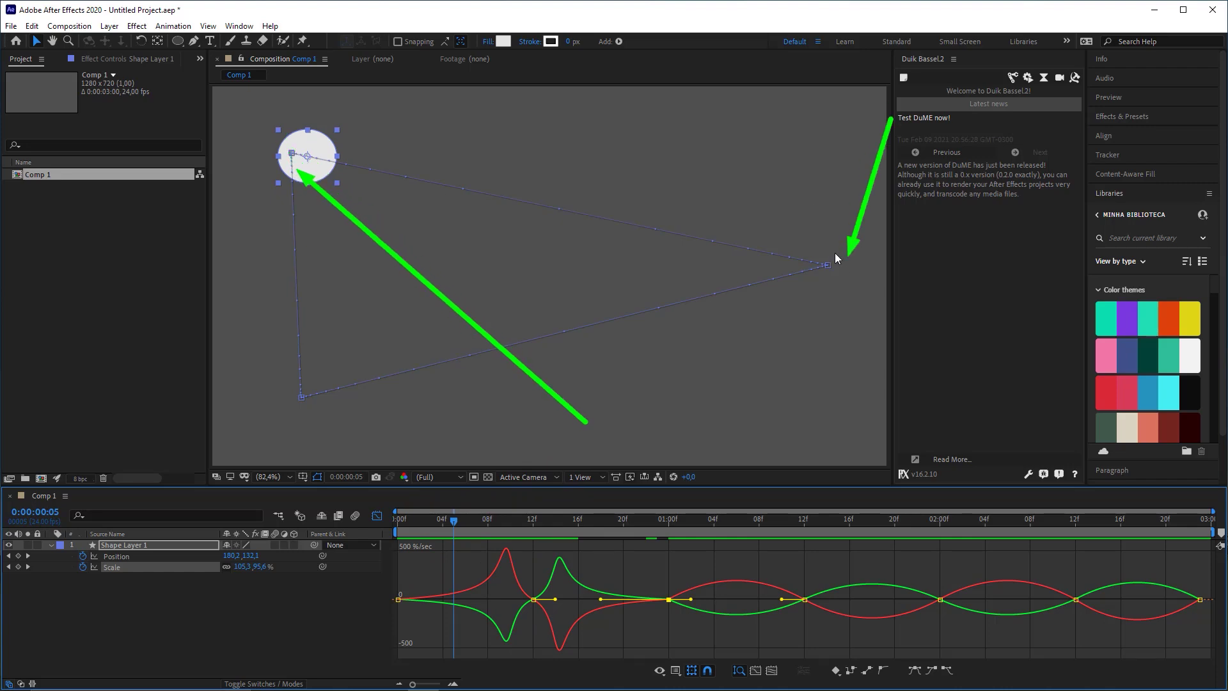
pyautogui.click(566, 174)
pyautogui.click(398, 520)
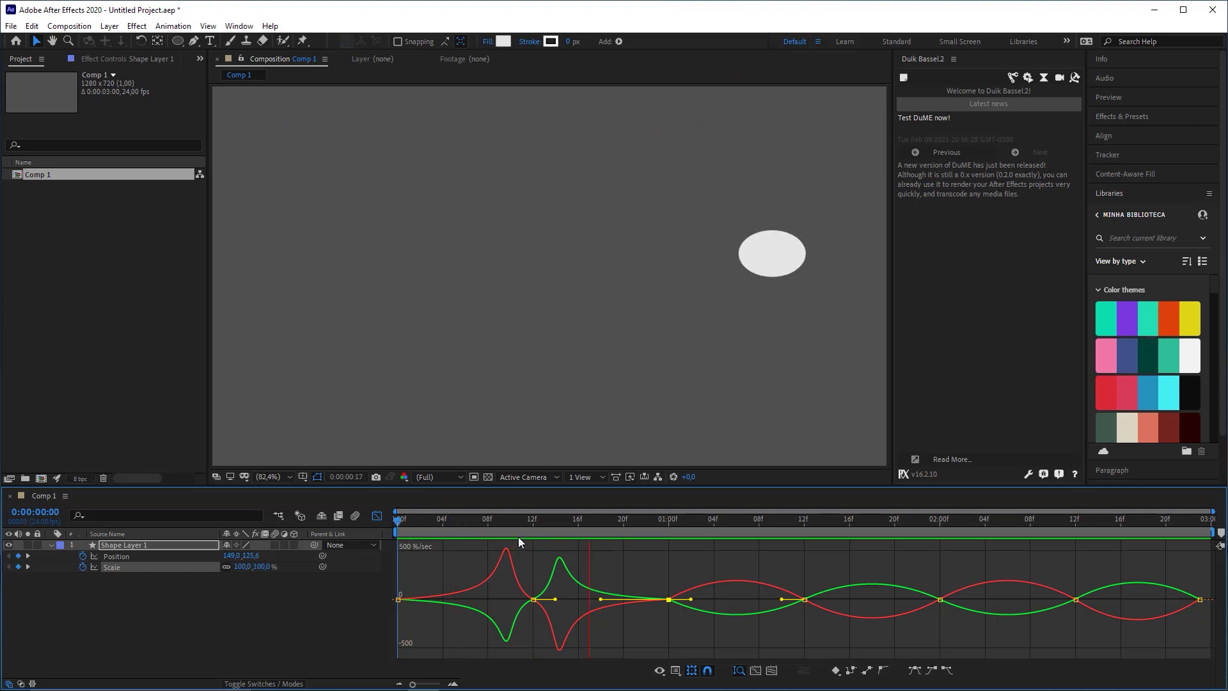
pyautogui.press('space')
pyautogui.press('space')
pyautogui.press('space')
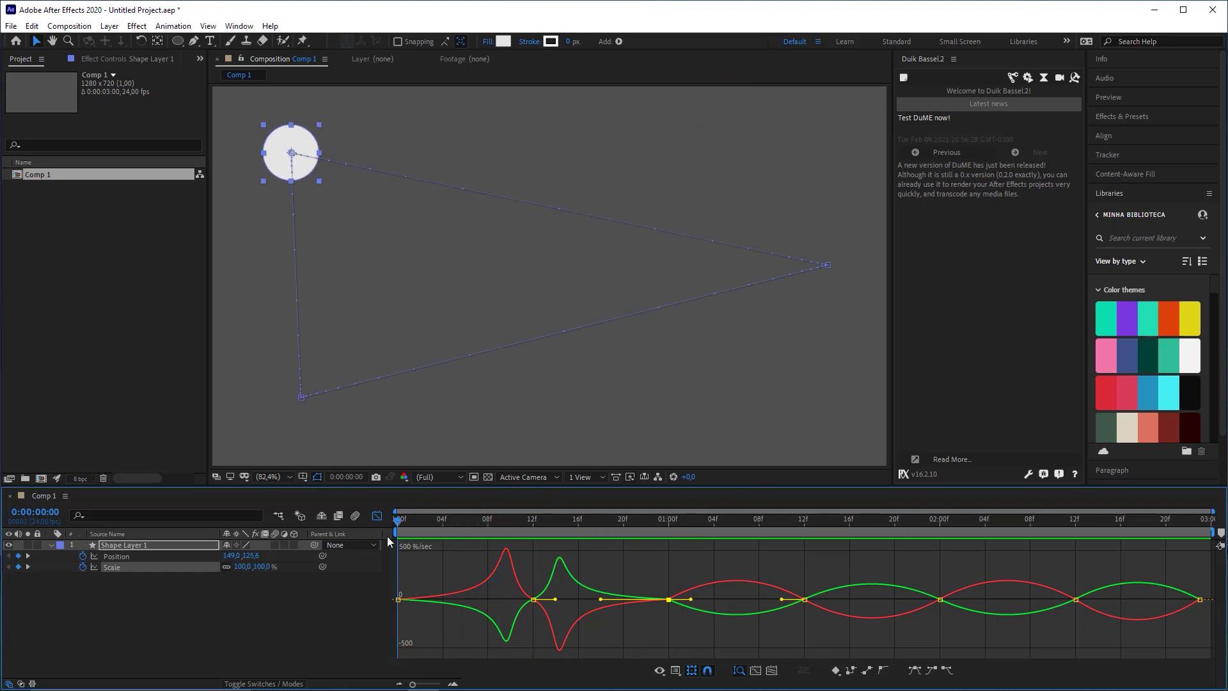
pyautogui.press('space')
pyautogui.press('space')
pyautogui.moveTo(397, 542); pyautogui.dragTo(703, 549)
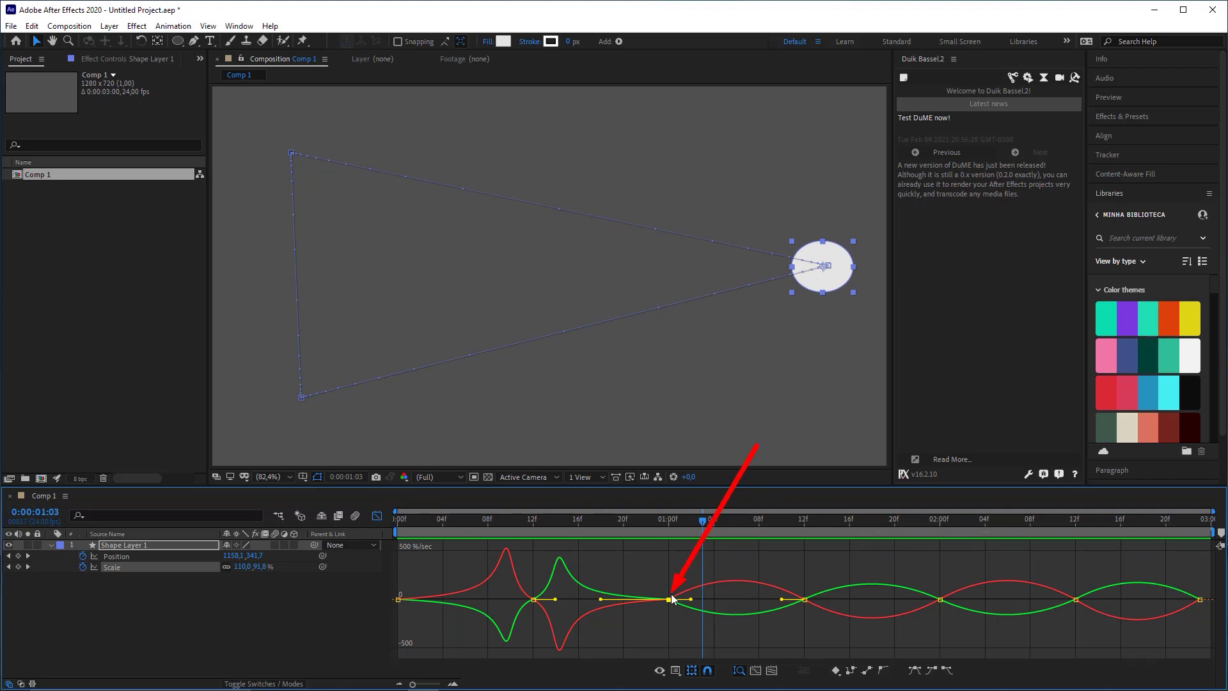
# Extend the Scale ease handles leaving 0:00:01:00, on both sides of 0:00:02:00, and entering the final keyframe, with 100% influence leaving 0:00:02:00
pyautogui.moveTo(692, 598); pyautogui.dragTo(760, 600)
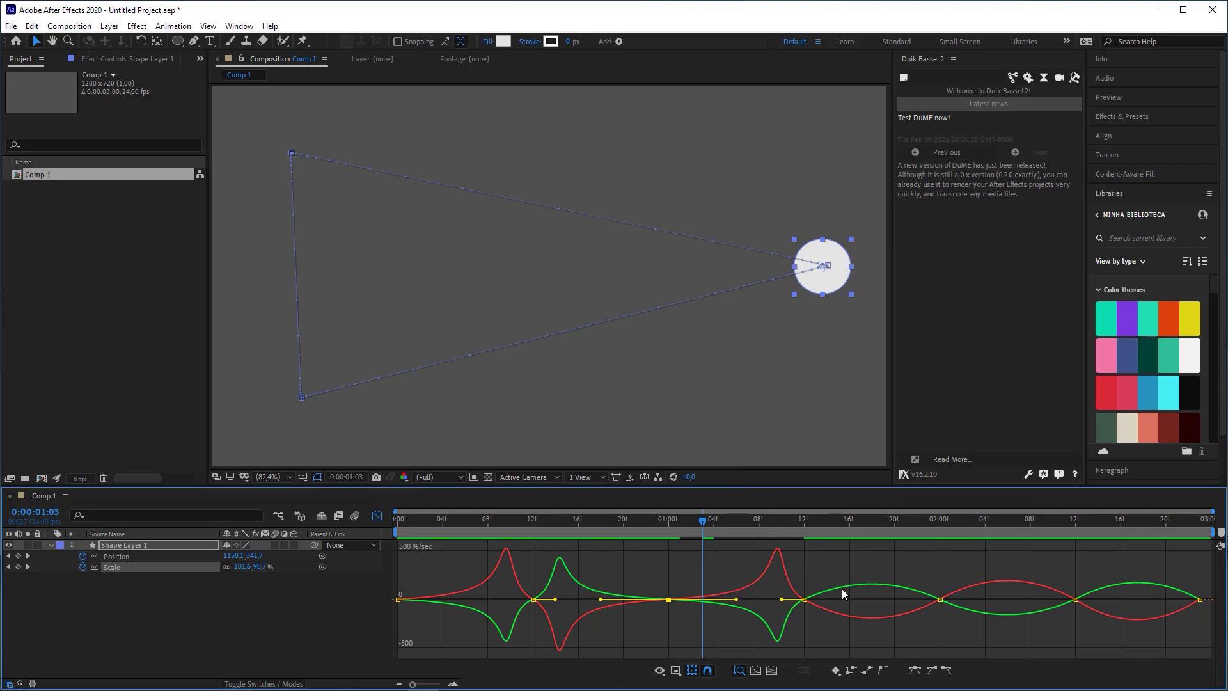
pyautogui.click(941, 600)
pyautogui.moveTo(908, 600); pyautogui.dragTo(870, 599)
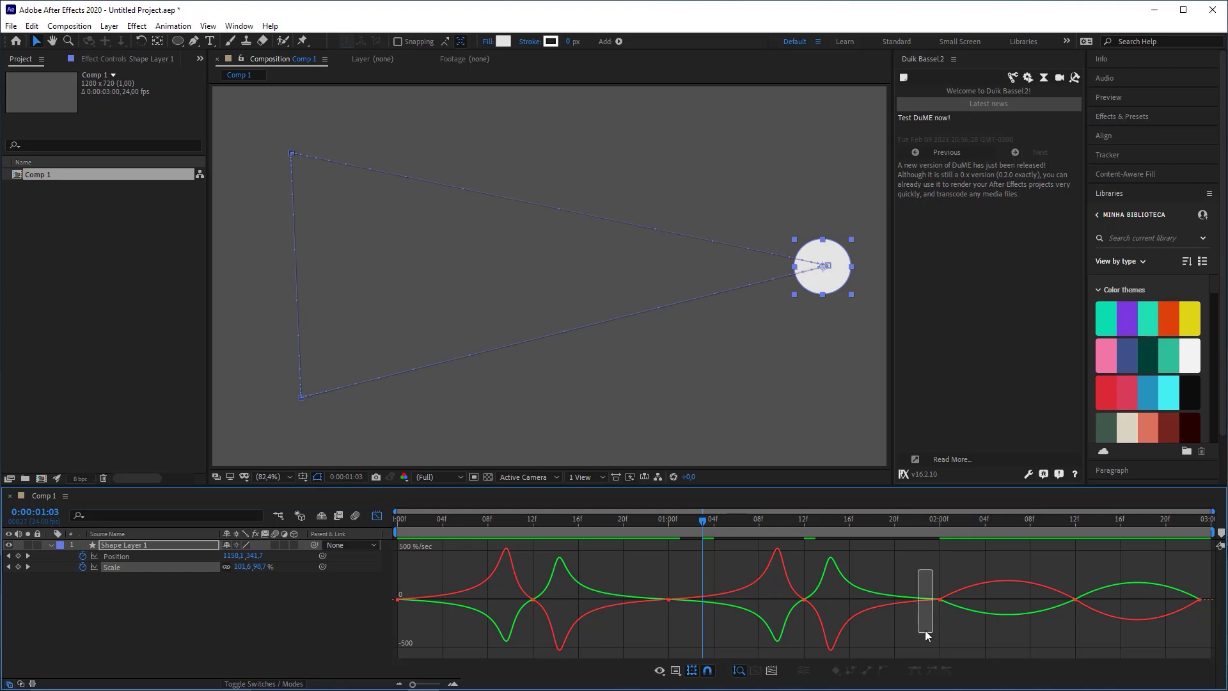
pyautogui.moveTo(963, 600); pyautogui.dragTo(1029, 601)
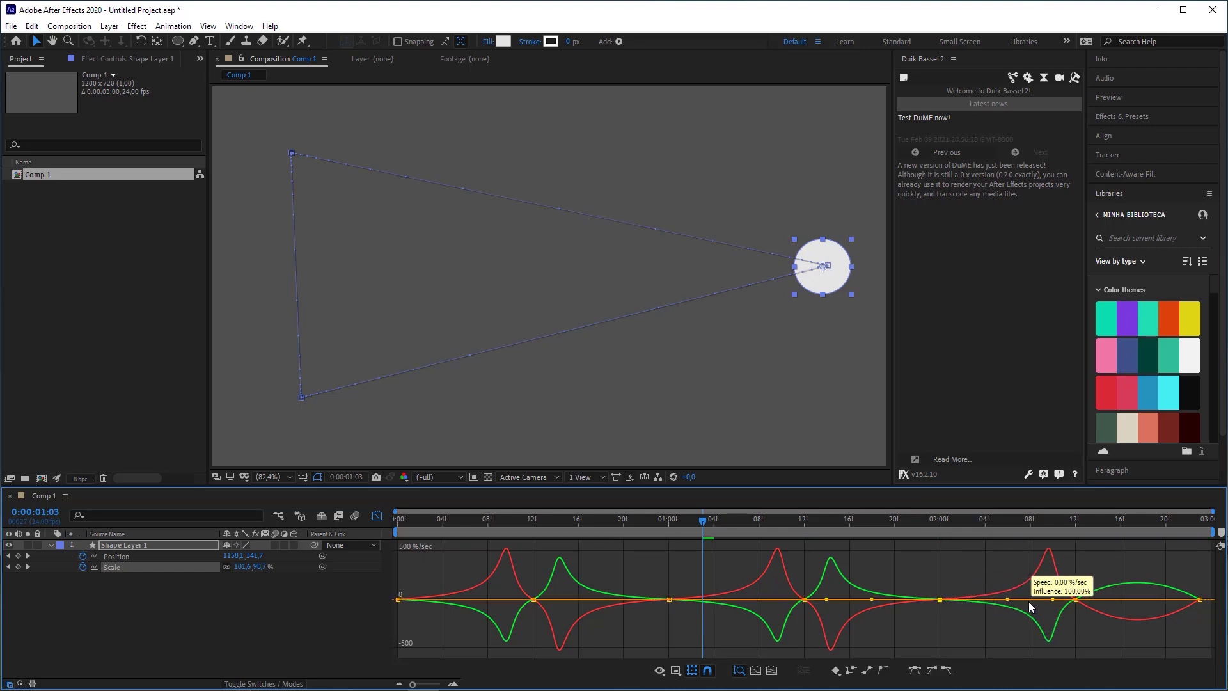
pyautogui.click(1201, 600)
pyautogui.moveTo(1180, 600); pyautogui.dragTo(1129, 605)
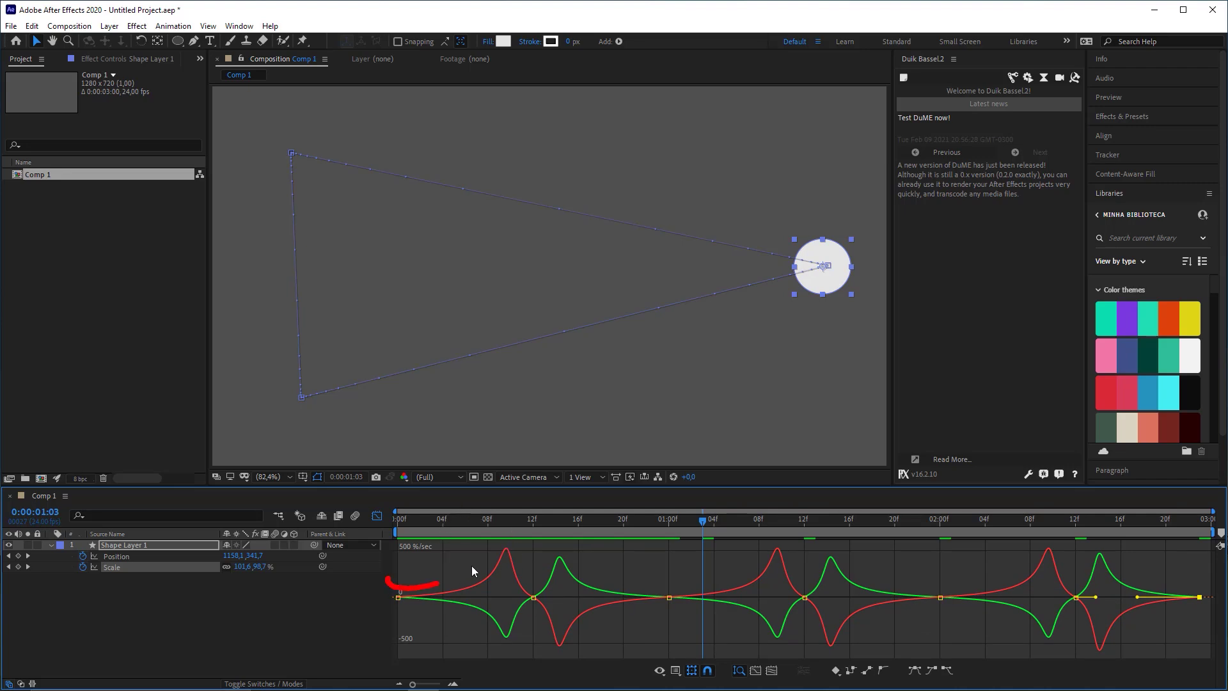
pyautogui.moveTo(593, 551)
pyautogui.mouseDown()
pyautogui.moveTo(610, 582)
pyautogui.moveTo(645, 590)
pyautogui.mouseUp()
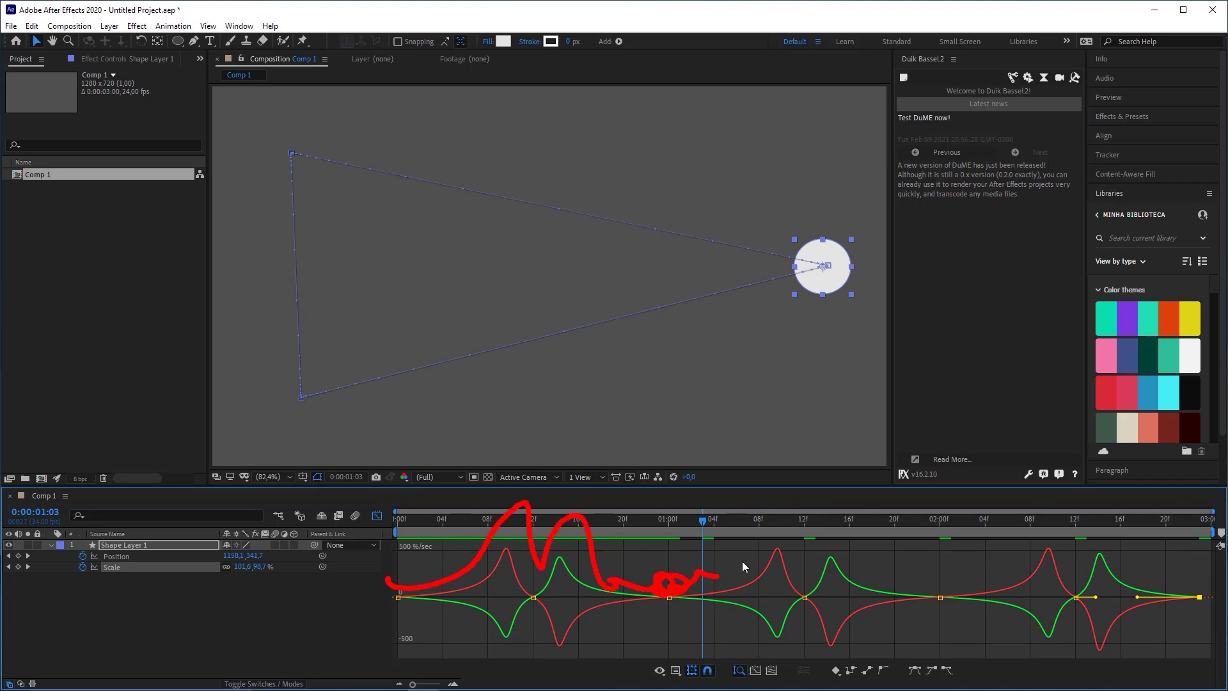
pyautogui.moveTo(743, 563); pyautogui.dragTo(858, 565)
pyautogui.moveTo(939, 601)
pyautogui.mouseDown()
pyautogui.moveTo(1029, 510)
pyautogui.moveTo(1090, 518)
pyautogui.moveTo(1150, 581)
pyautogui.moveTo(1208, 604)
pyautogui.mouseUp()
pyautogui.press('Escape')
# Play back the animation from the start and scrub from 0:00:01:06 to 0:00:00:11 to inspect the eased stretch
pyautogui.click(408, 525)
pyautogui.press('space')
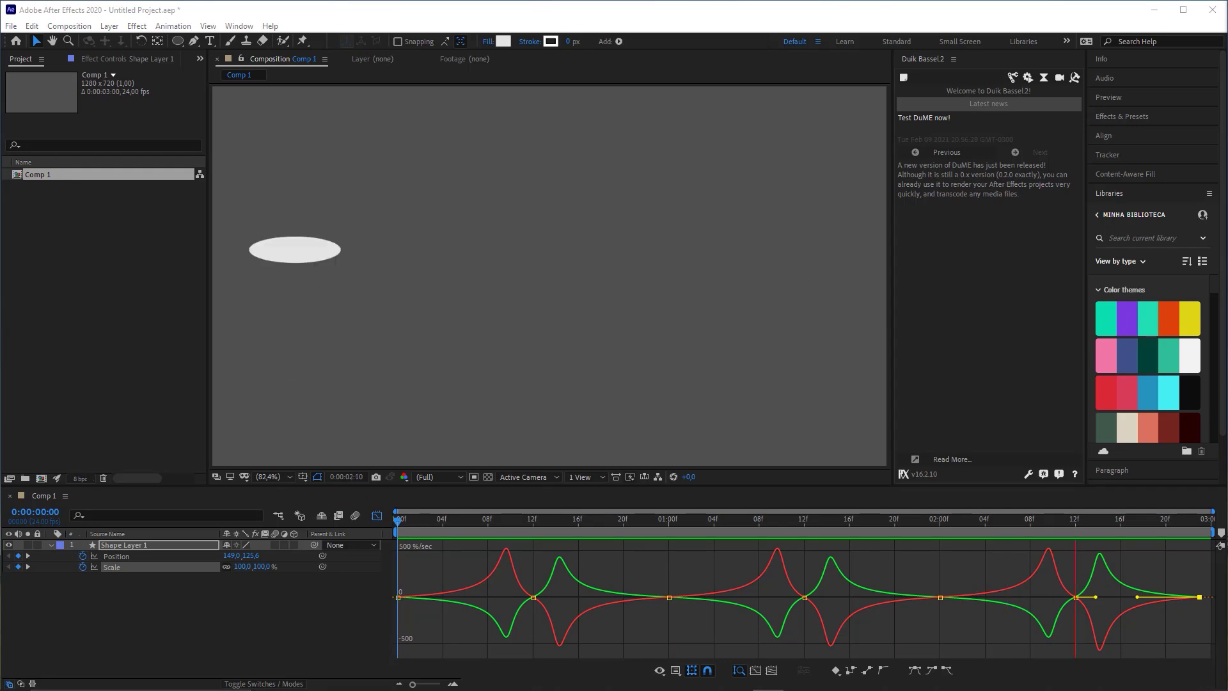
pyautogui.click(724, 528)
pyautogui.press('pagedown')
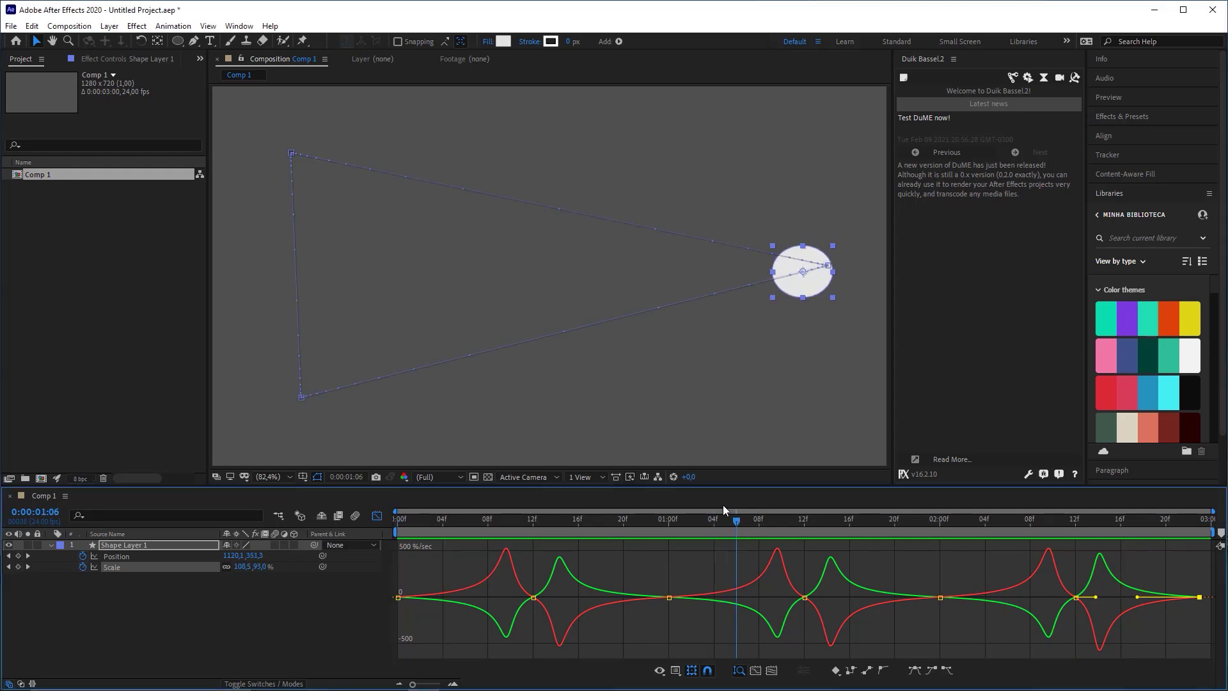
pyautogui.moveTo(723, 504); pyautogui.dragTo(513, 473)
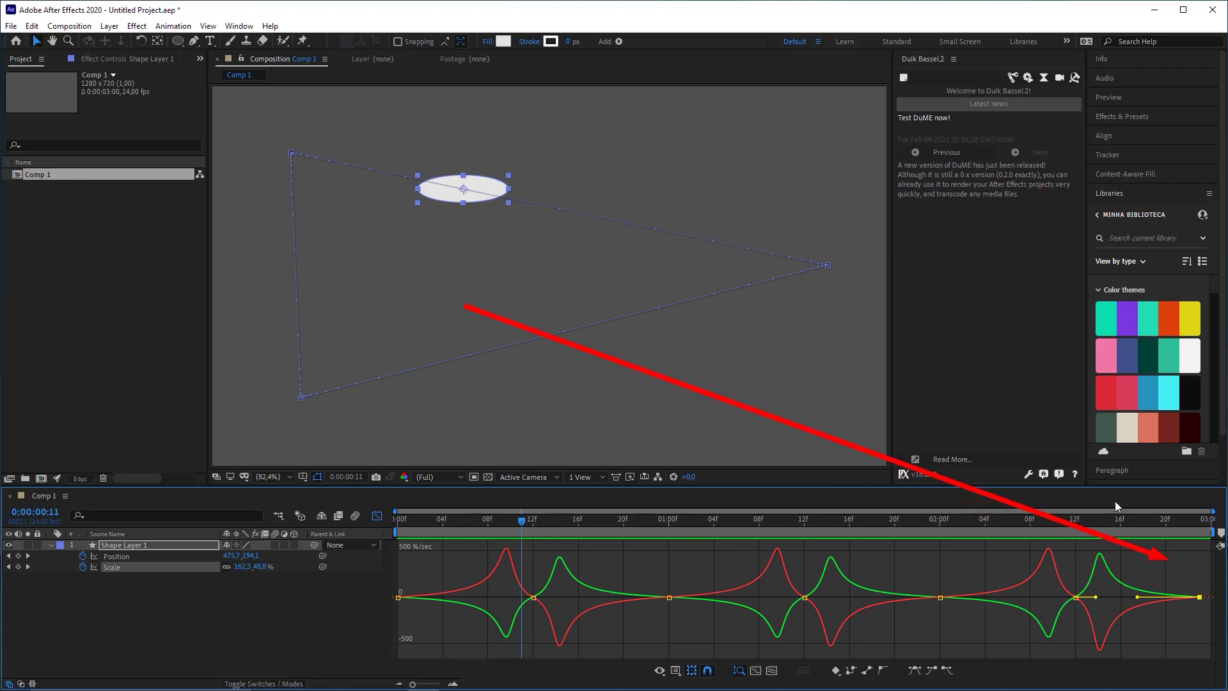
# Close the Graph Editor, return to the first frame, and deselect the shape layer
pyautogui.click(377, 515)
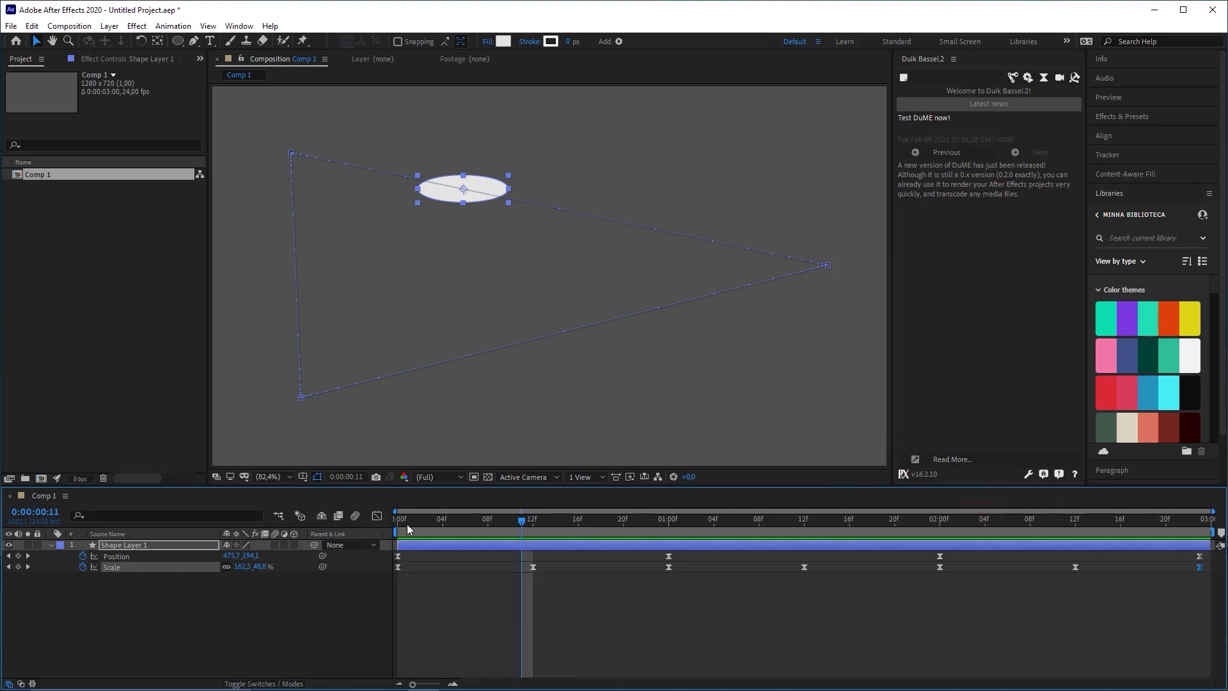
pyautogui.moveTo(407, 524); pyautogui.dragTo(387, 518)
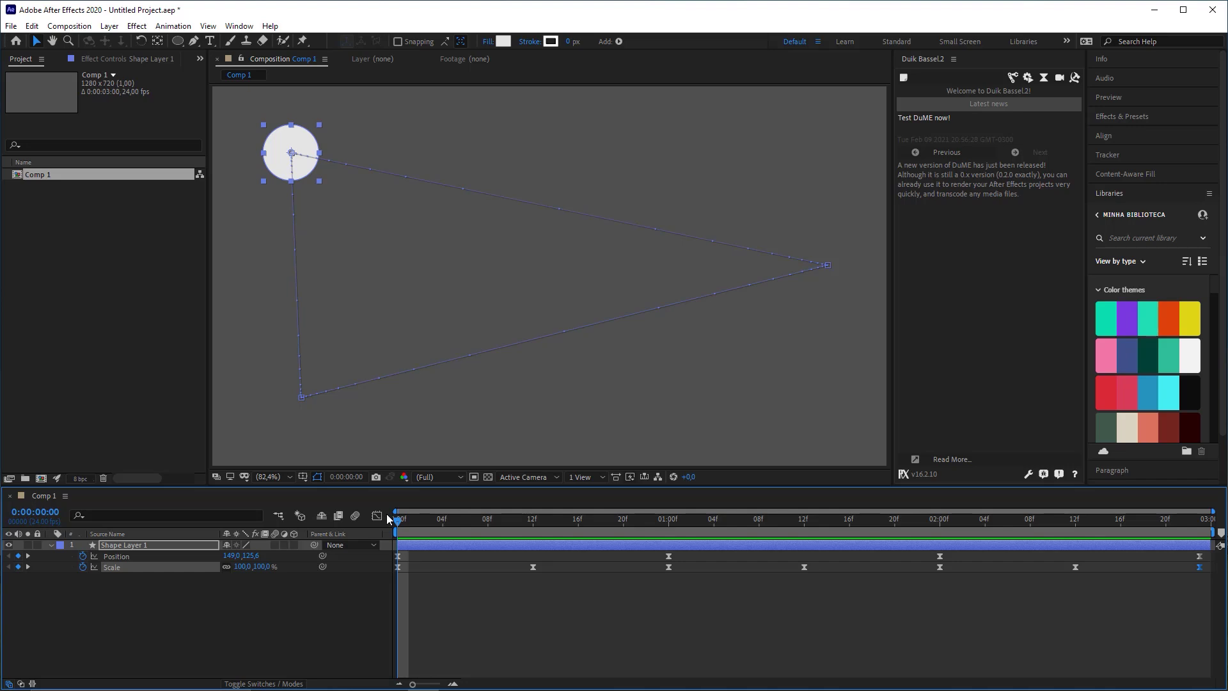
pyautogui.click(697, 622)
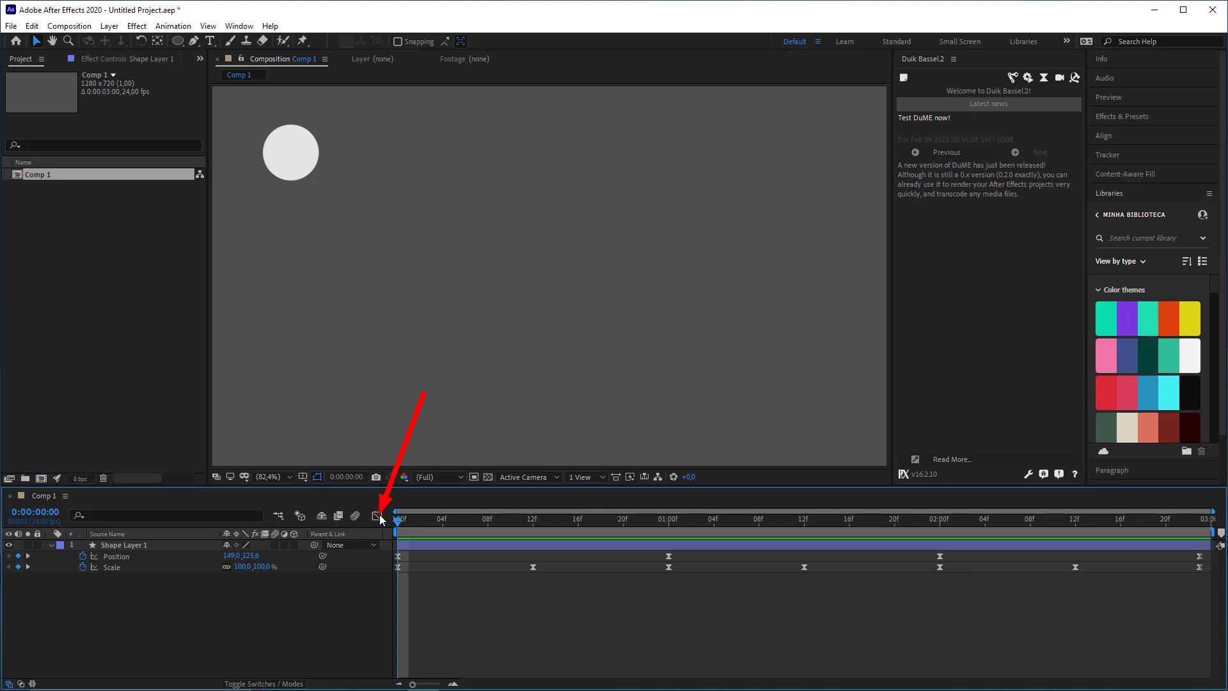
# Examine the stretched circle's direction against its travel path at 0:00:00:11 and 0:00:02:12
pyautogui.moveTo(410, 519); pyautogui.dragTo(786, 476)
pyautogui.moveTo(451, 519); pyautogui.dragTo(522, 537)
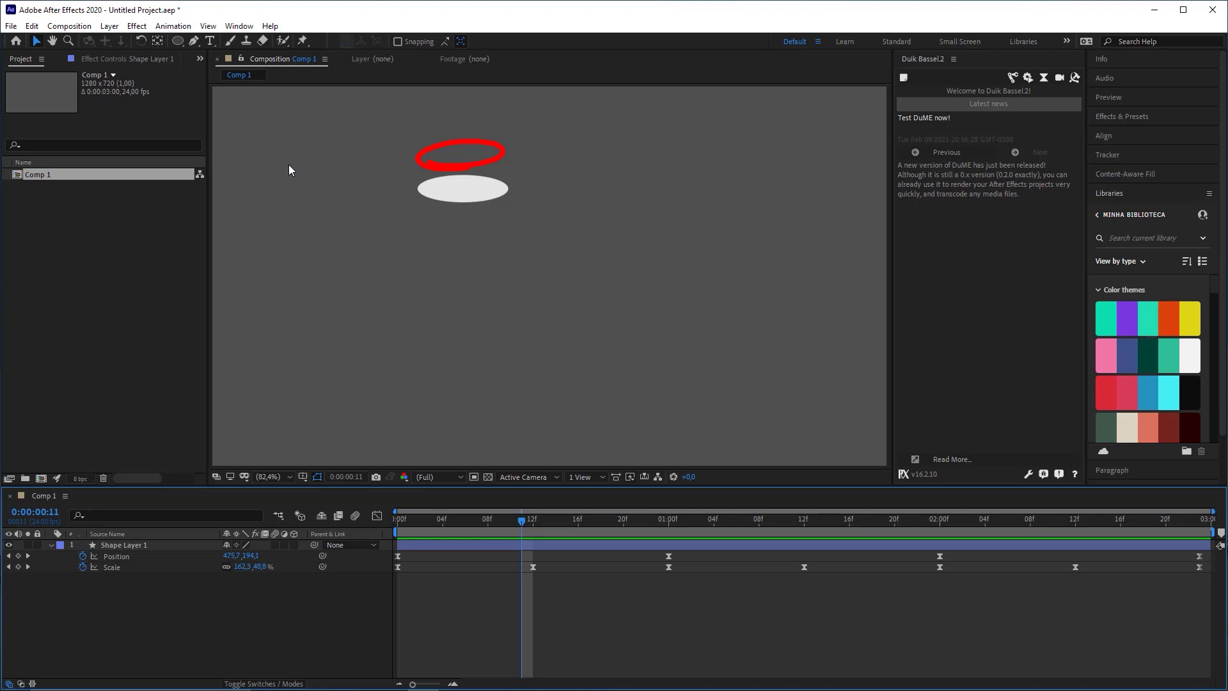
pyautogui.moveTo(271, 160)
pyautogui.mouseDown()
pyautogui.moveTo(547, 198)
pyautogui.moveTo(856, 269)
pyautogui.mouseUp()
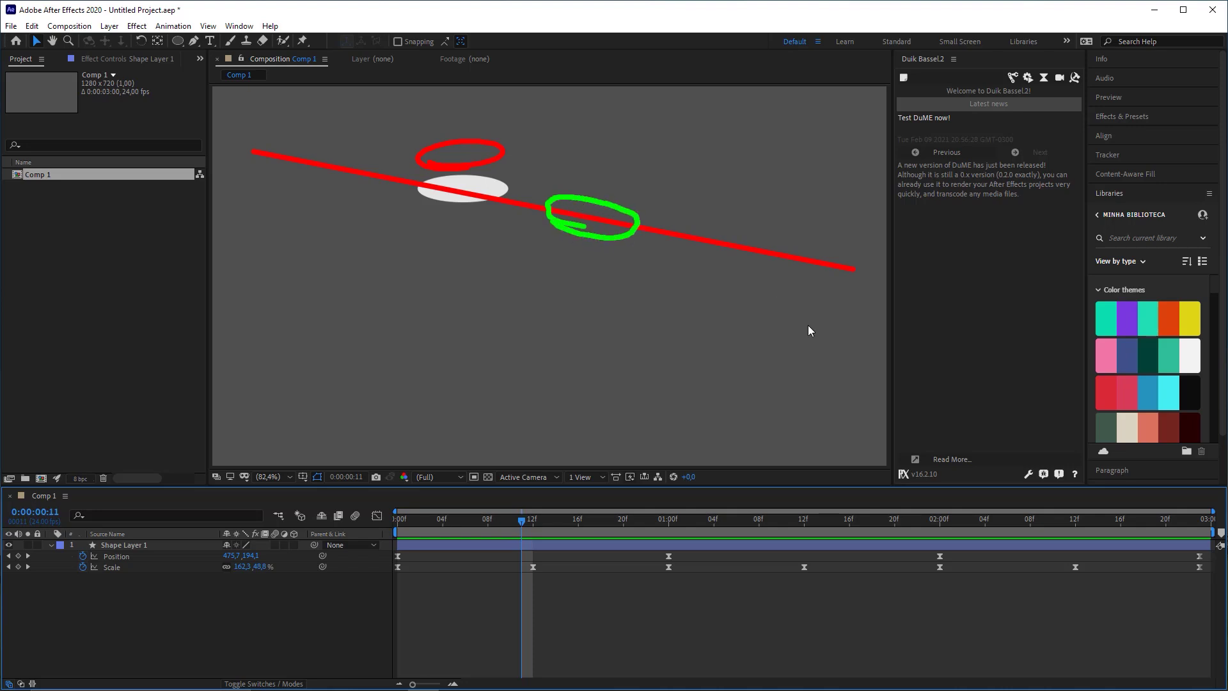
pyautogui.press('Escape')
pyautogui.moveTo(834, 525)
pyautogui.mouseDown()
pyautogui.moveTo(1137, 521)
pyautogui.moveTo(1076, 527)
pyautogui.mouseUp()
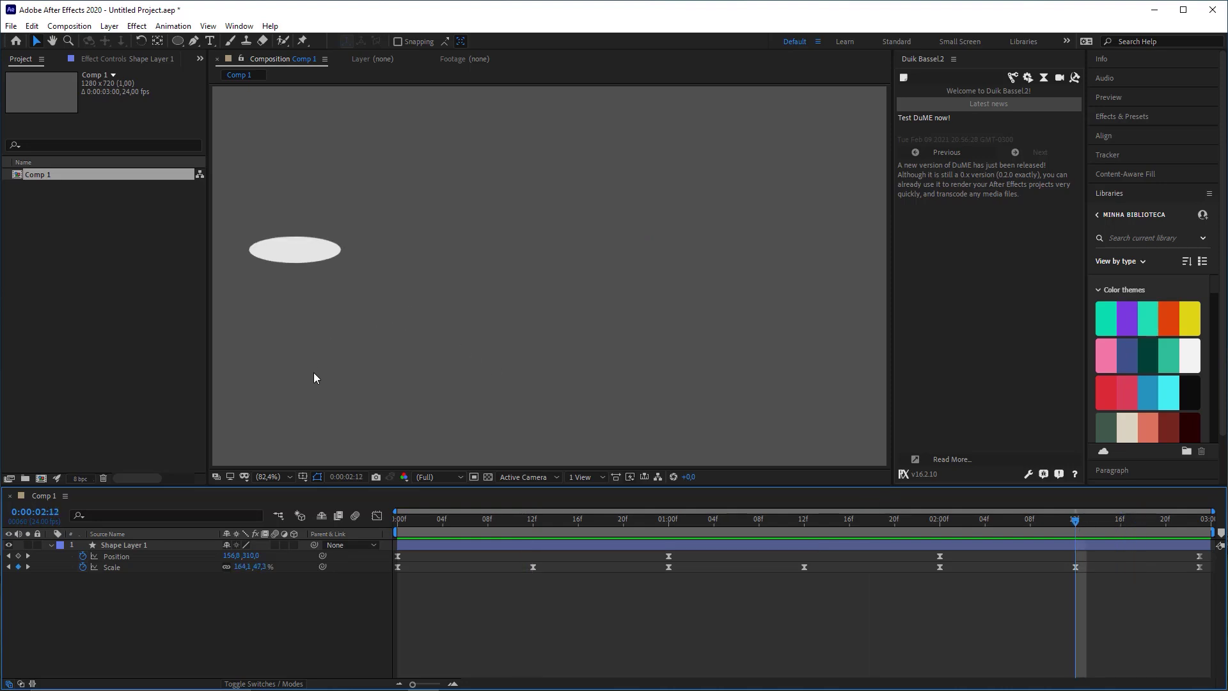
pyautogui.moveTo(289, 439); pyautogui.dragTo(294, 107)
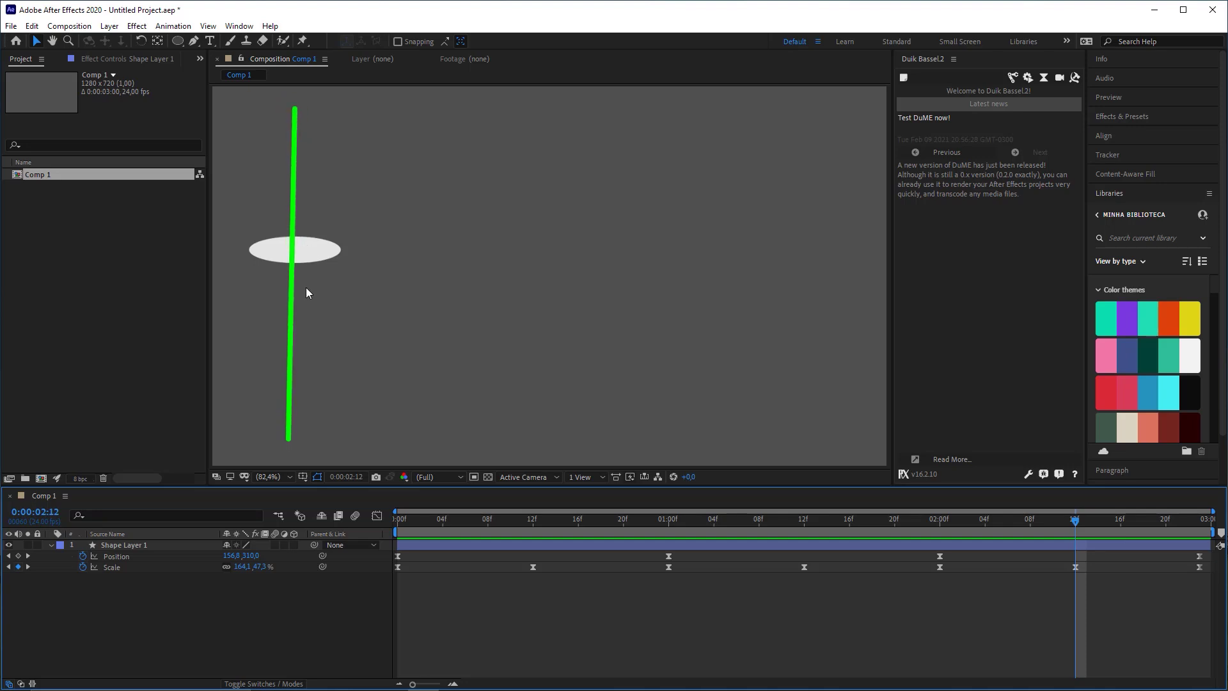
pyautogui.moveTo(307, 289); pyautogui.dragTo(315, 293)
pyautogui.hotkey('ctrl', 'z')
pyautogui.moveTo(237, 309)
pyautogui.mouseDown()
pyautogui.moveTo(369, 289)
pyautogui.moveTo(341, 311)
pyautogui.mouseUp()
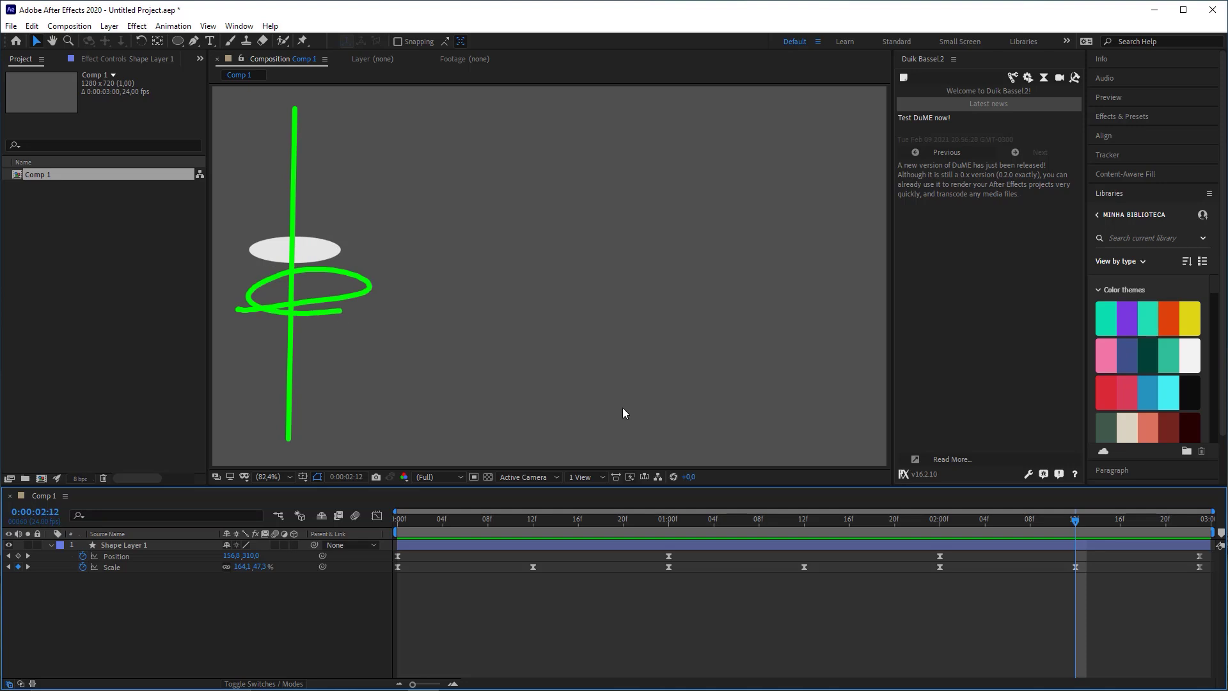
# Set Shape Layer 1's Auto-Orientation to Orient Along Path
pyautogui.moveTo(579, 519); pyautogui.dragTo(594, 567)
pyautogui.moveTo(526, 651); pyautogui.dragTo(601, 549)
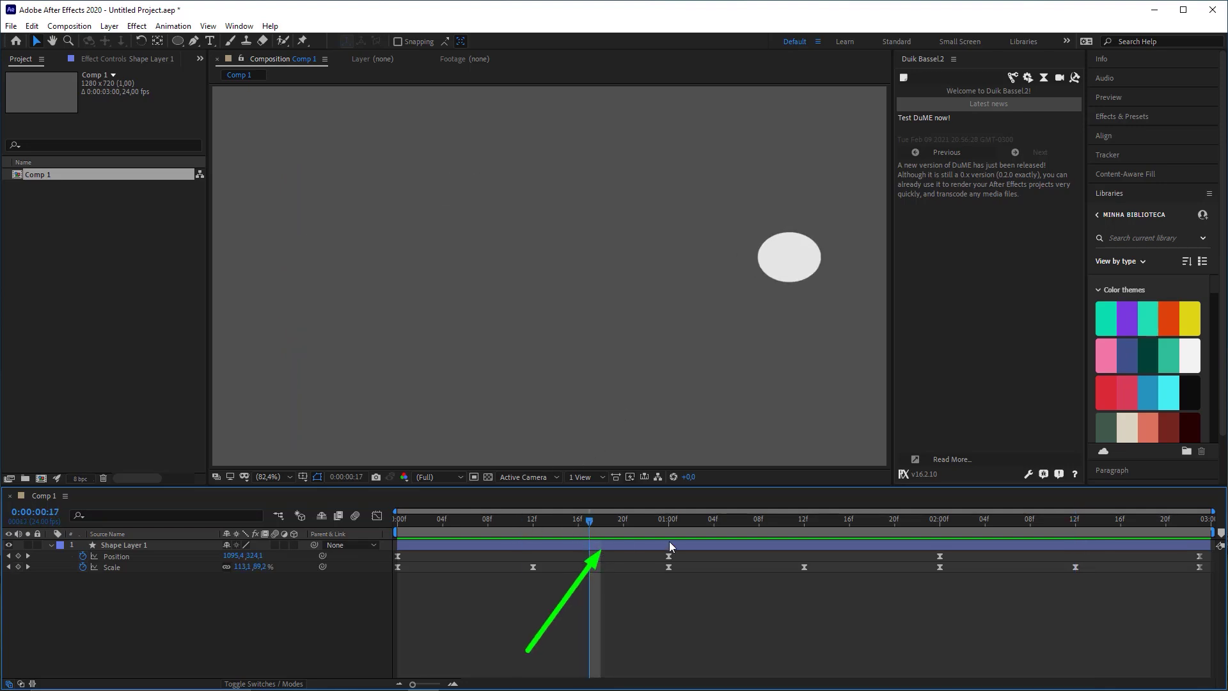
pyautogui.rightClick(616, 547)
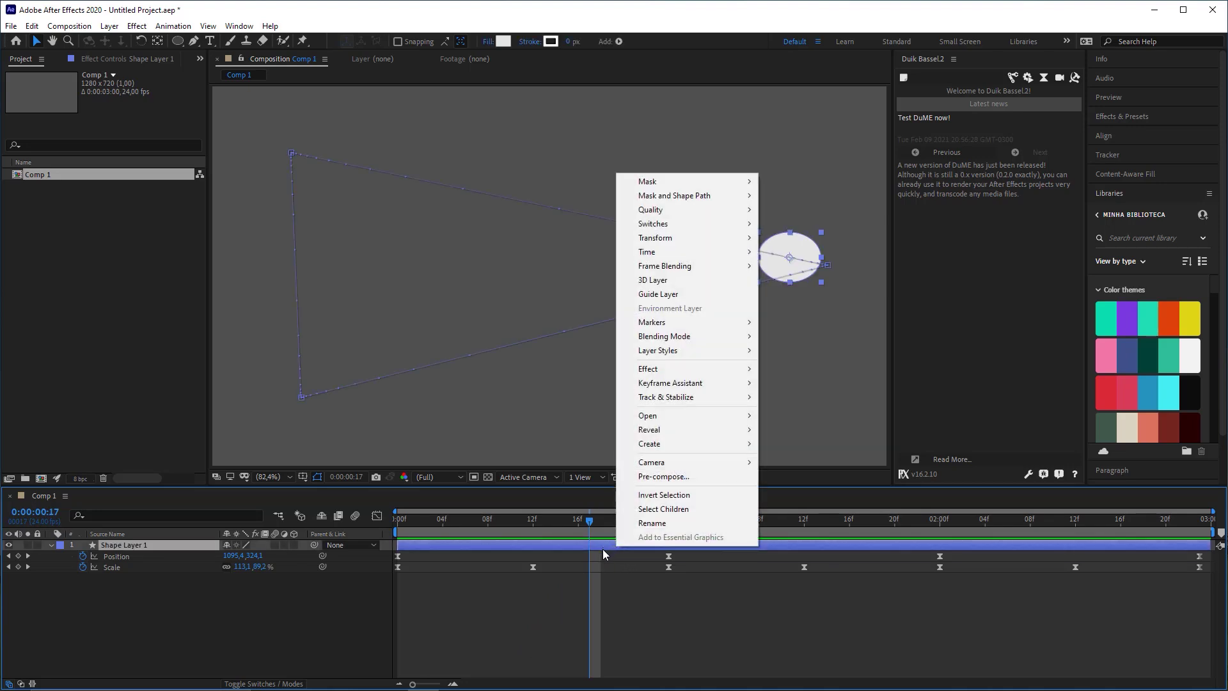
pyautogui.moveTo(689, 246)
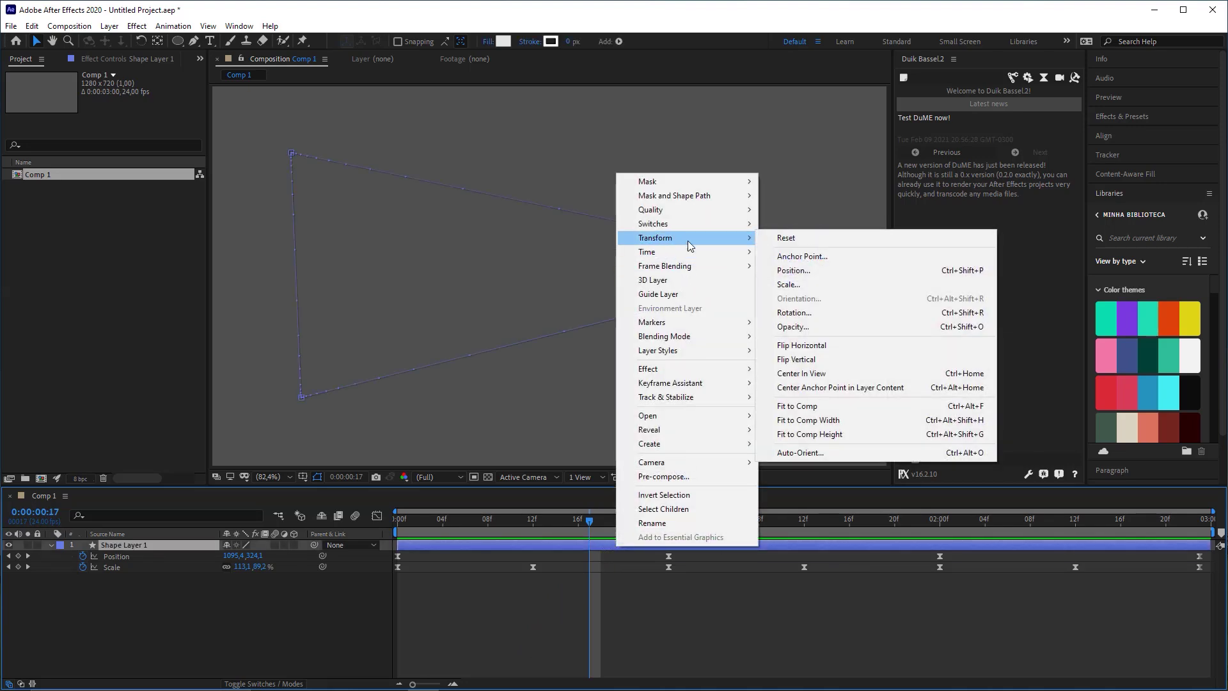
pyautogui.click(803, 453)
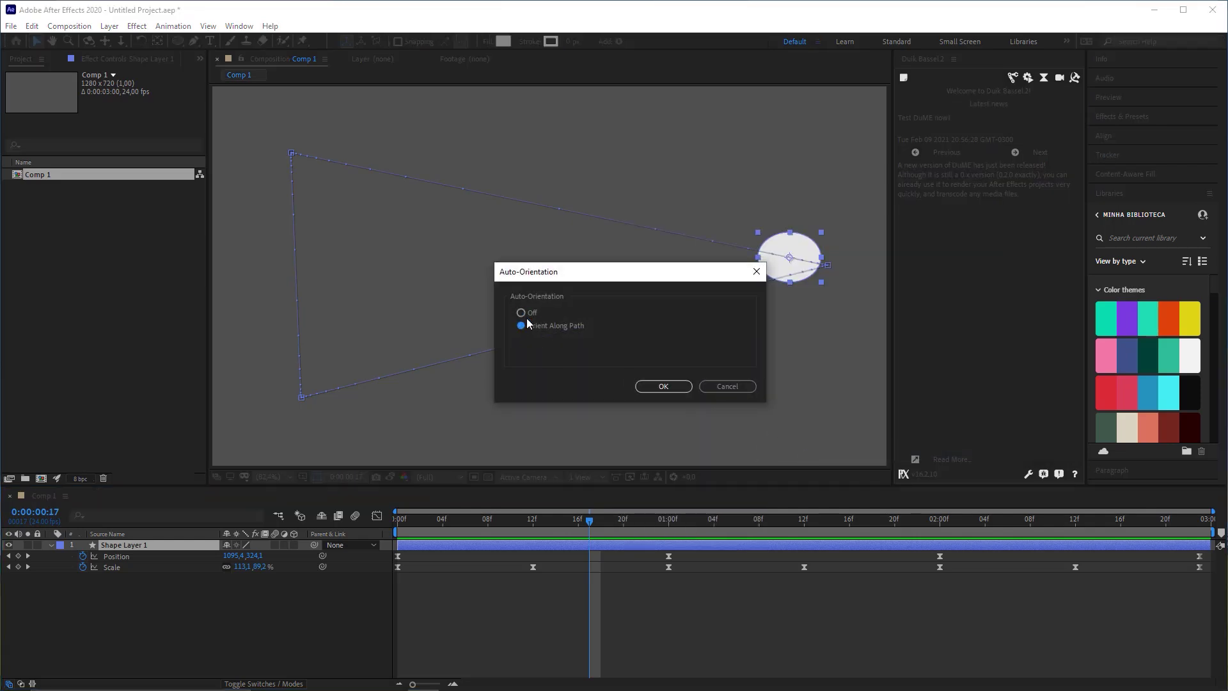
pyautogui.click(663, 387)
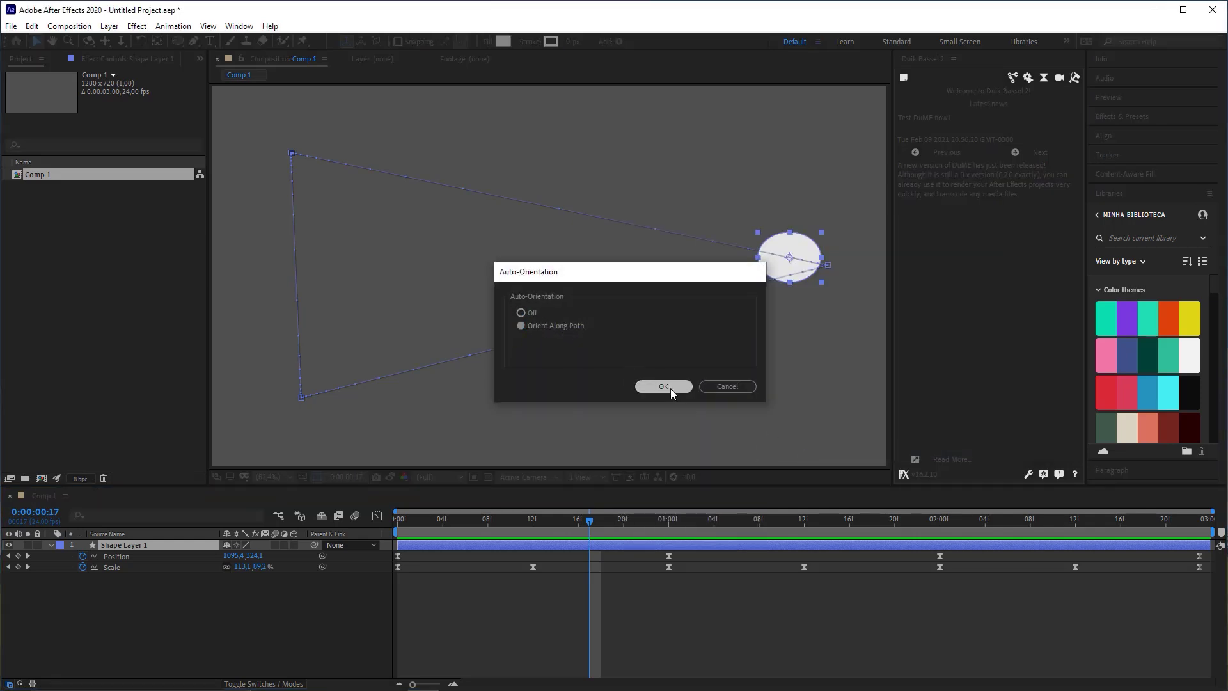
# Scrub to 0:00:00:08 to inspect the circle's orientation along the path, deselect the layer and play back the animation
pyautogui.moveTo(651, 517); pyautogui.dragTo(488, 521)
pyautogui.moveTo(207, 92)
pyautogui.mouseDown()
pyautogui.moveTo(312, 160)
pyautogui.moveTo(822, 266)
pyautogui.mouseUp()
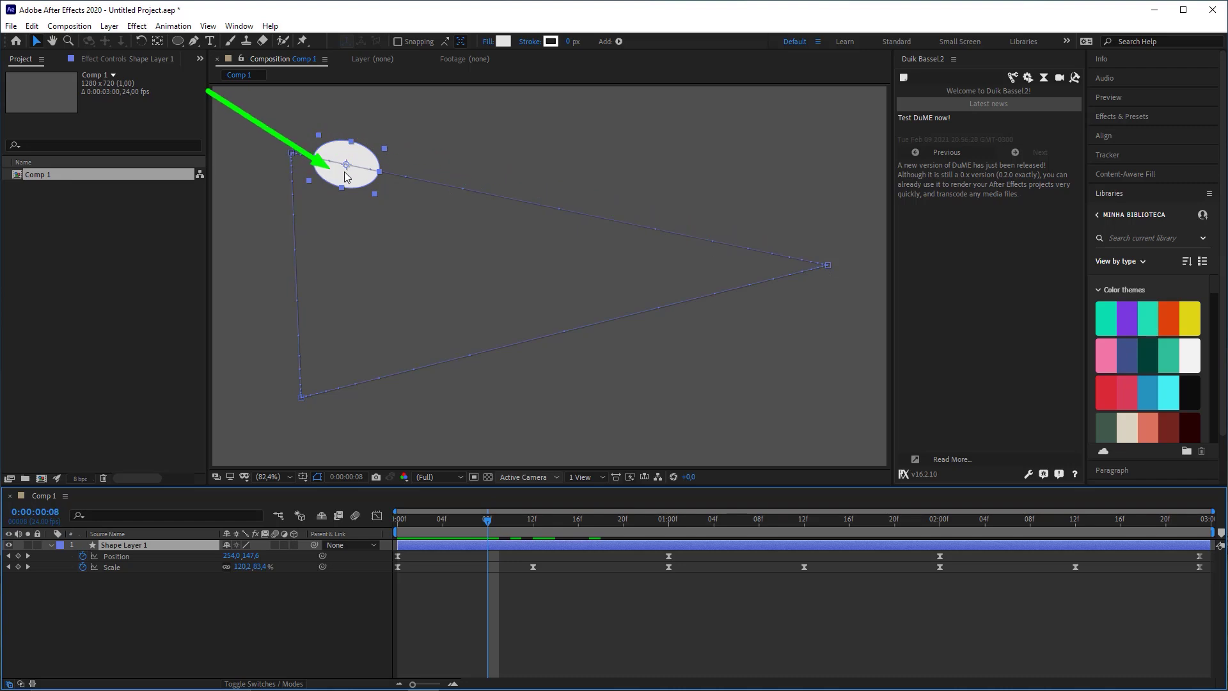
pyautogui.moveTo(496, 532); pyautogui.dragTo(544, 523)
pyautogui.click(567, 625)
pyautogui.press('space')
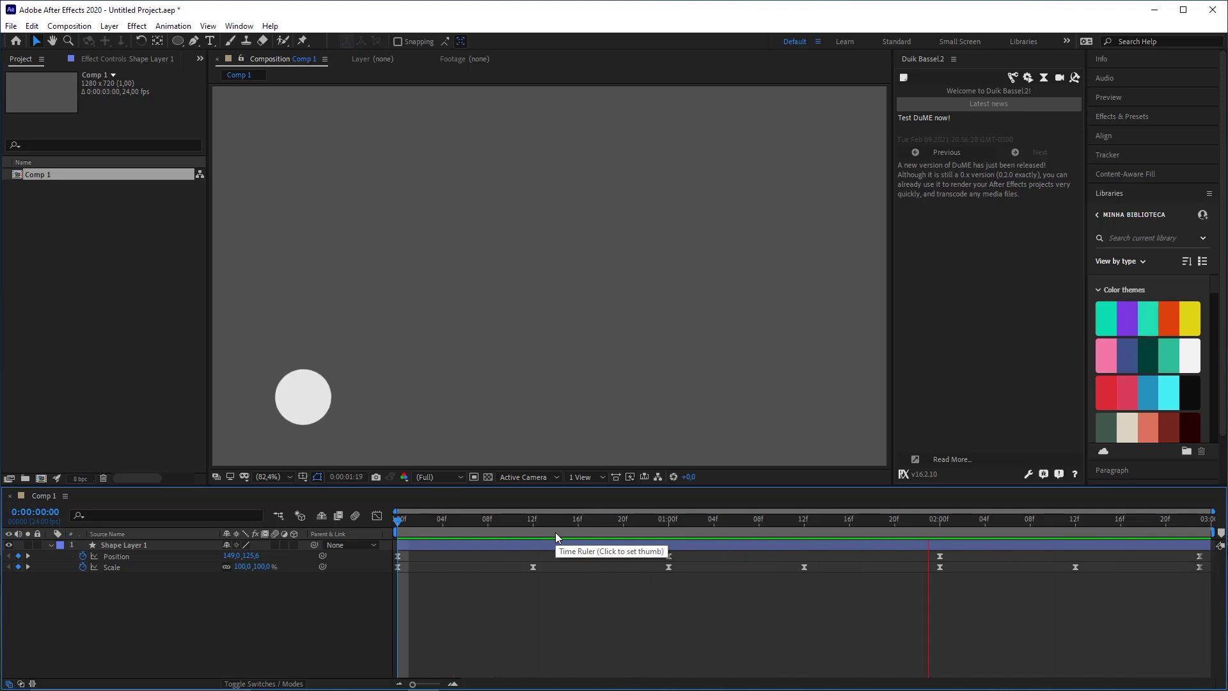
# Inspect the circle's tilt at 0:00:01:08 and 0:00:00:11, and replay the animation from the first frame
pyautogui.click(754, 520)
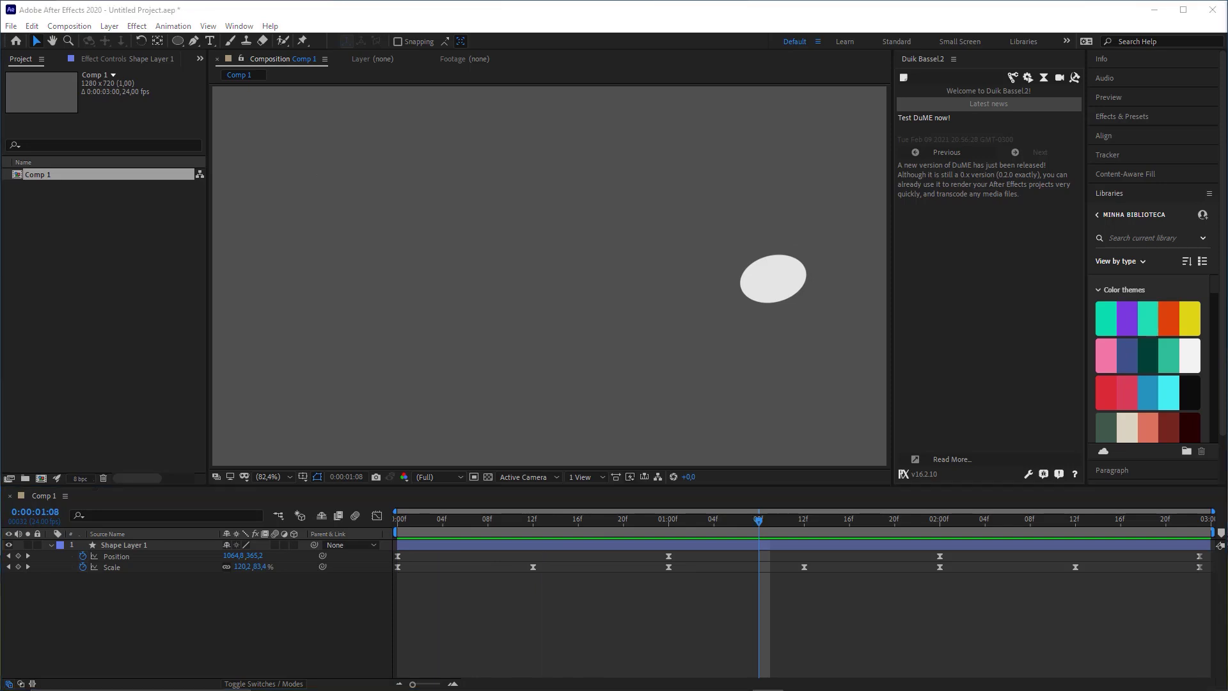
pyautogui.moveTo(585, 527); pyautogui.dragTo(522, 521)
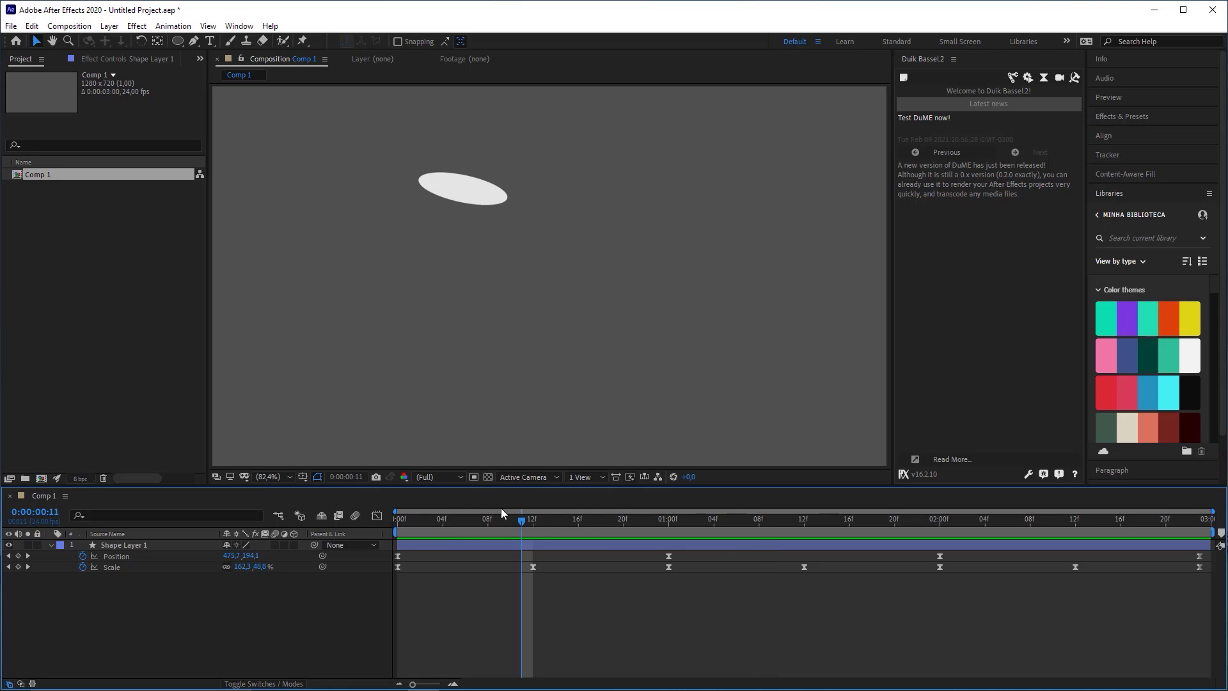
pyautogui.click(394, 519)
pyautogui.press('space')
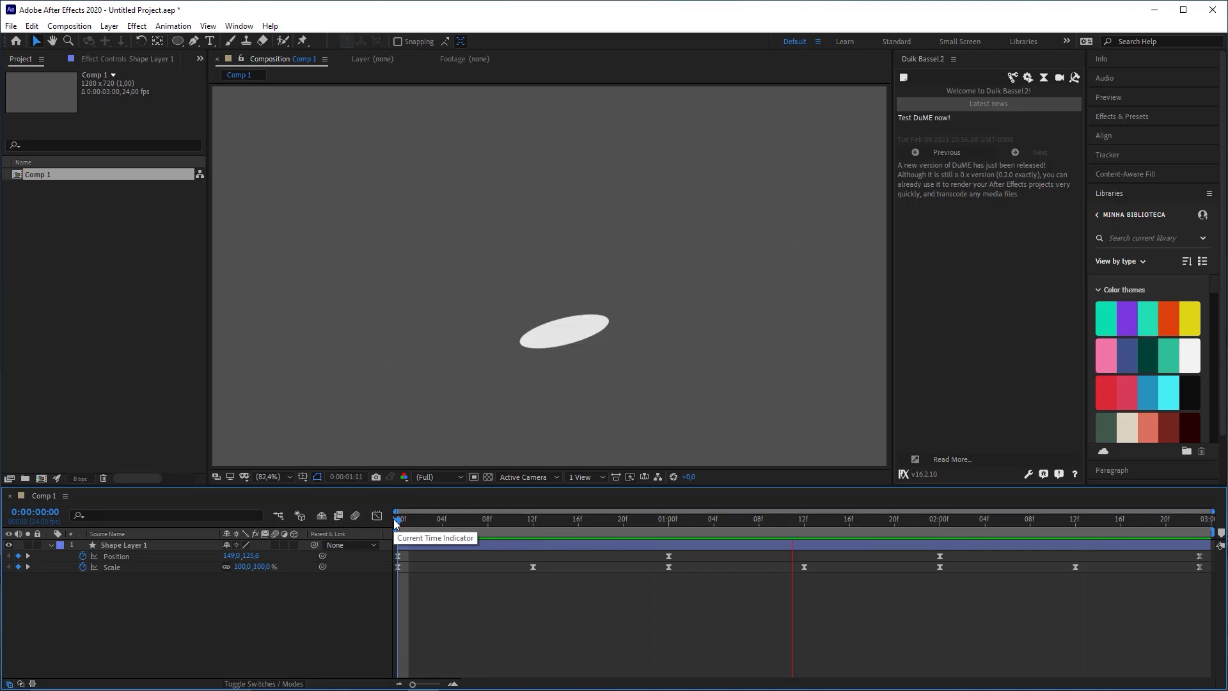
pyautogui.press('space')
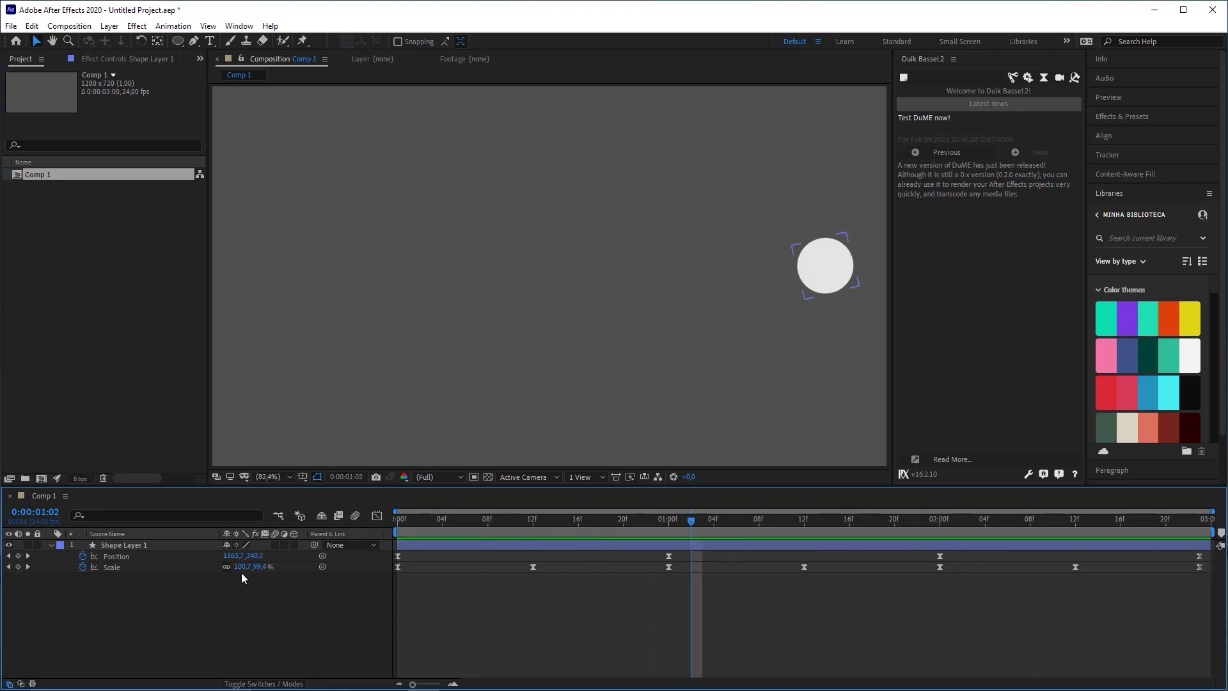
# Add the expression wiggle(5,100) to Shape Layer 1's Position property
pyautogui.click(242, 578)
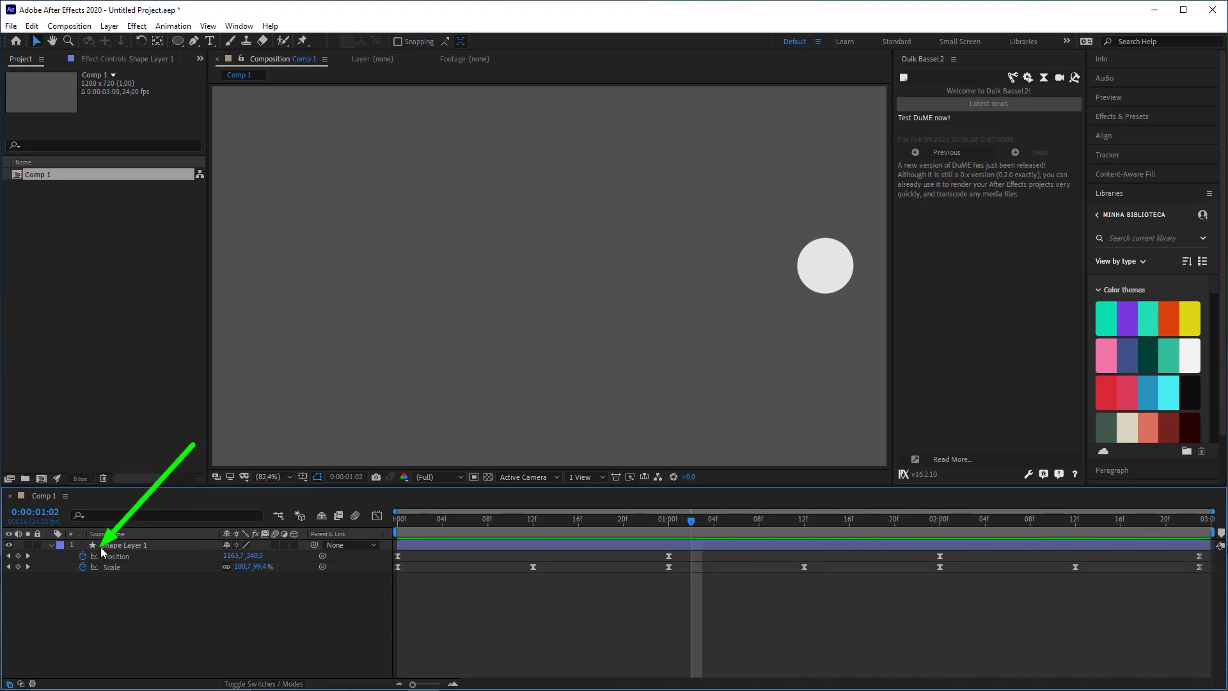
pyautogui.keyDown('alt'); pyautogui.click(82, 556); pyautogui.keyUp('alt')
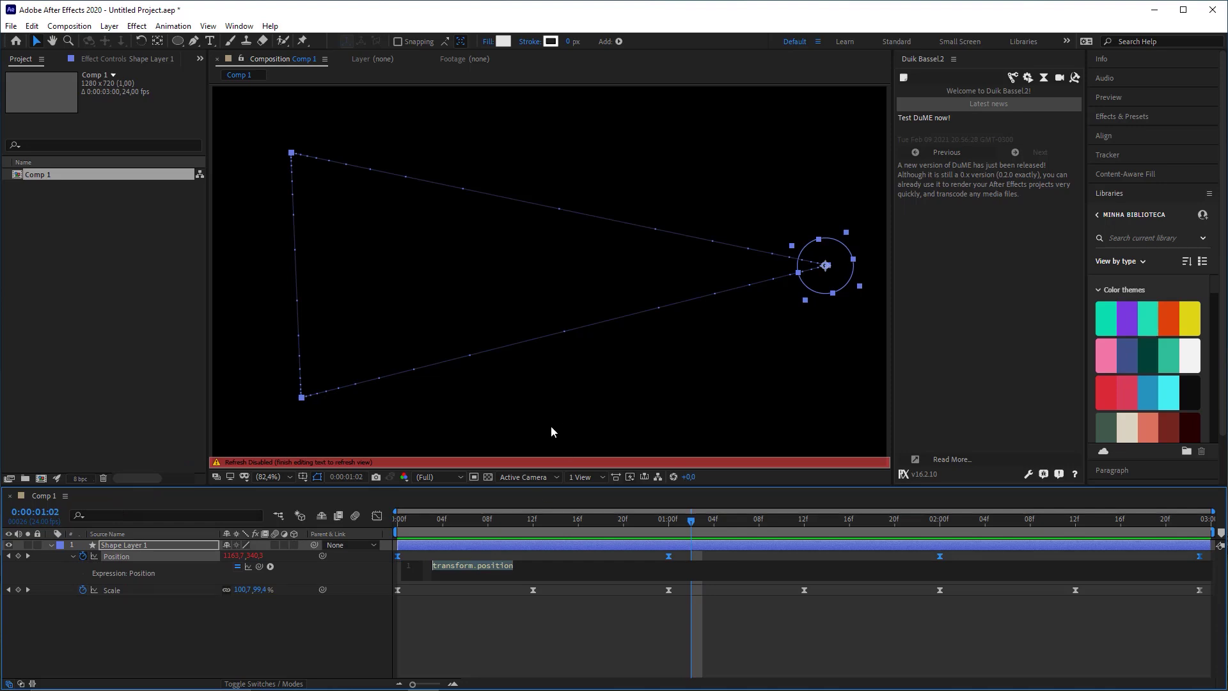
pyautogui.press('KP_Enter')
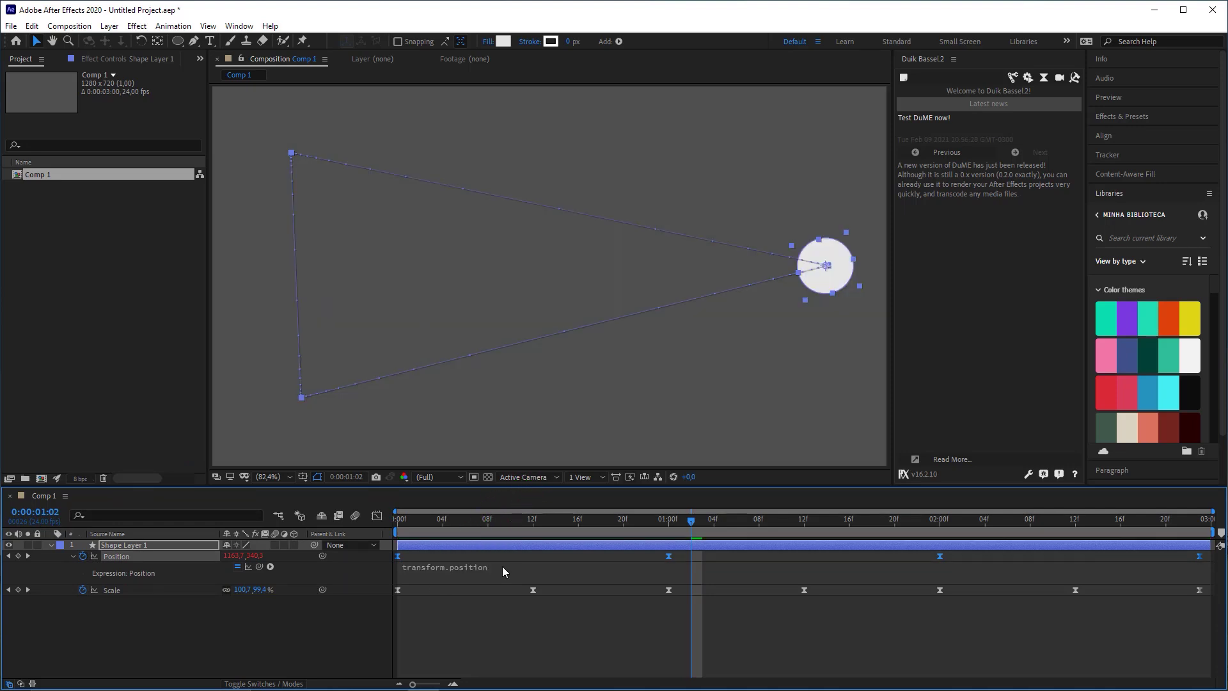
pyautogui.click(502, 567)
pyautogui.press('BackSpace')
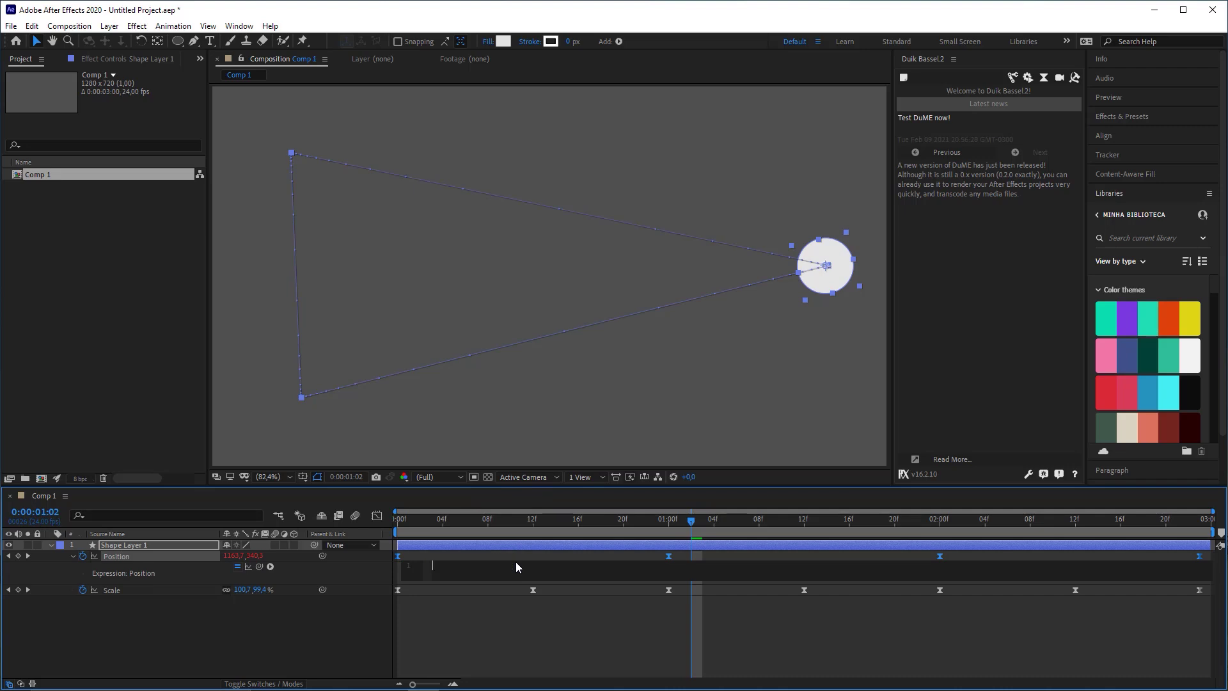
pyautogui.write('wiggle')
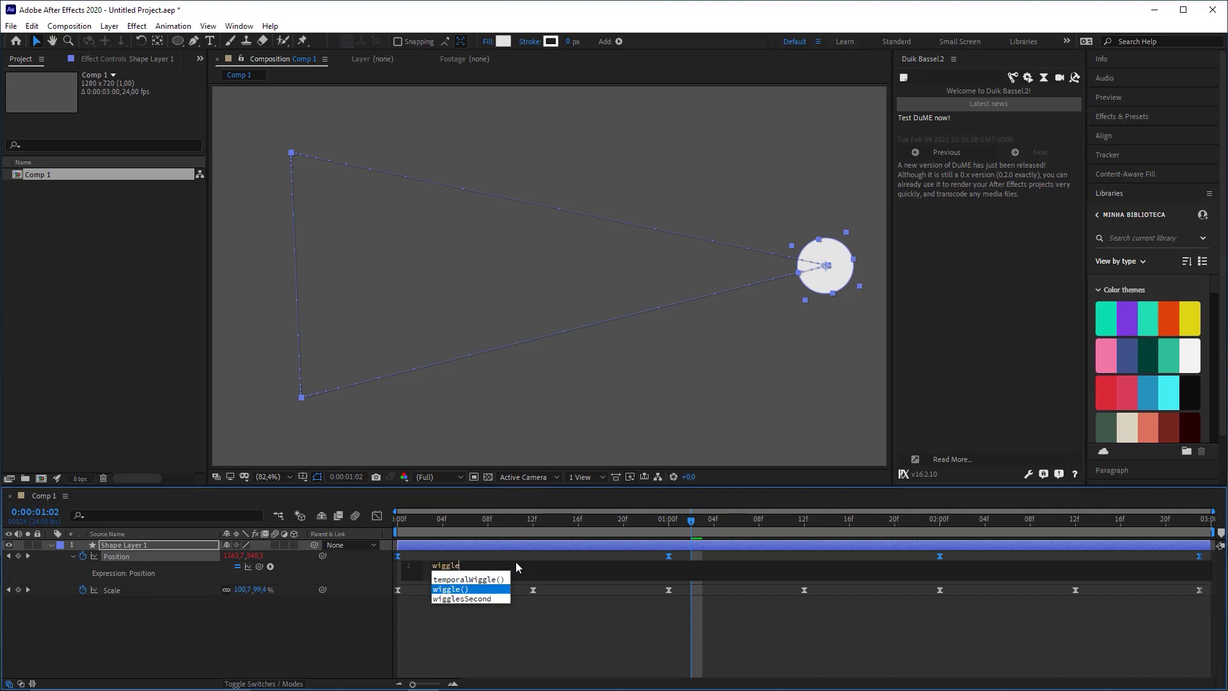
pyautogui.press('Return')
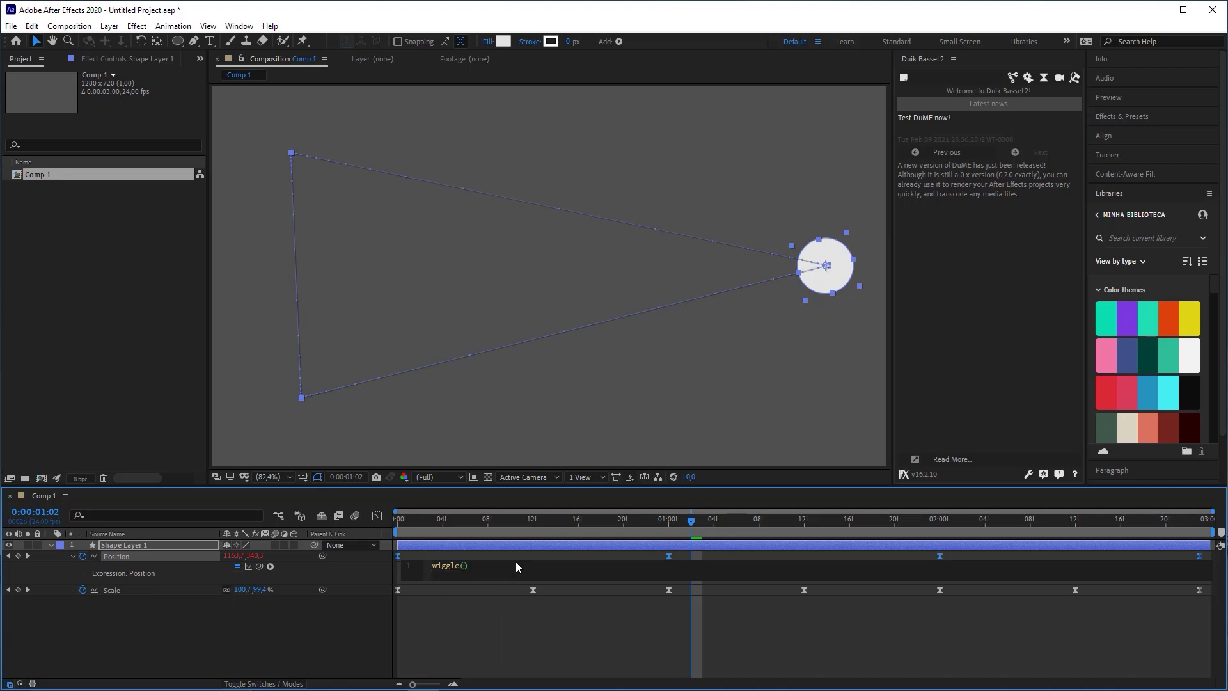
pyautogui.write('5,100')
pyautogui.press('KP_Enter')
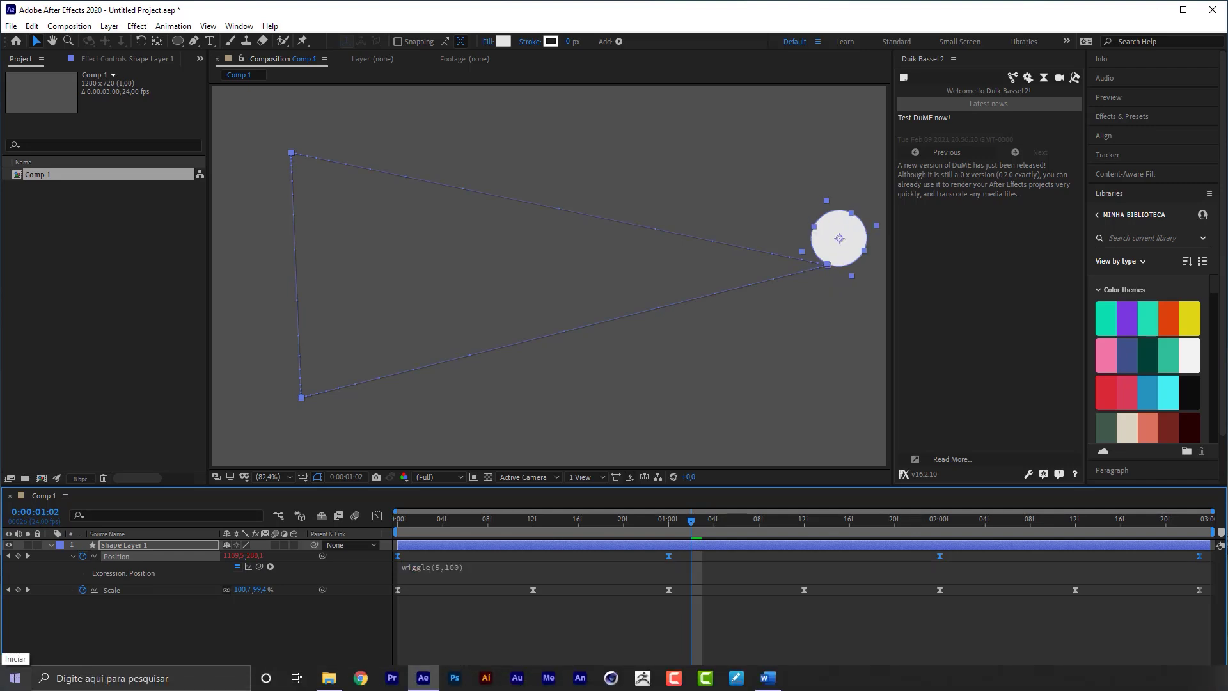
# Play back the wiggling circle from the first frame and stop at 0:00:01:19
pyautogui.moveTo(473, 520); pyautogui.dragTo(398, 578)
pyautogui.click(490, 595)
pyautogui.press('space')
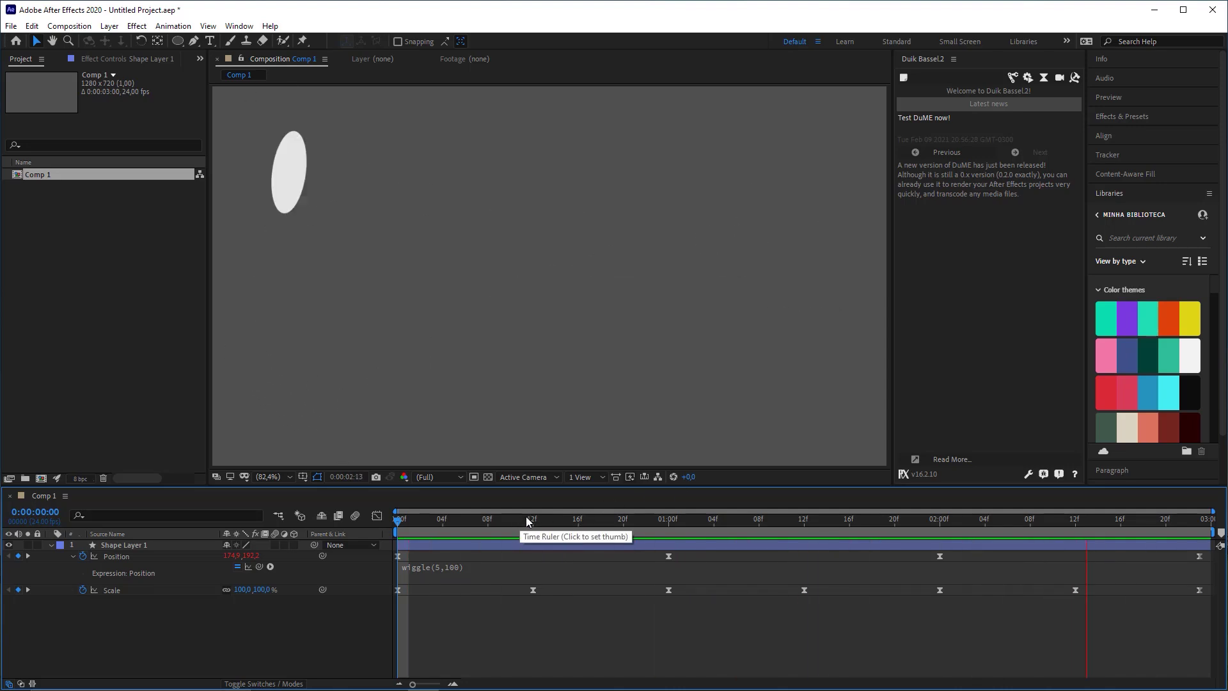
pyautogui.click(874, 523)
pyautogui.click(885, 534)
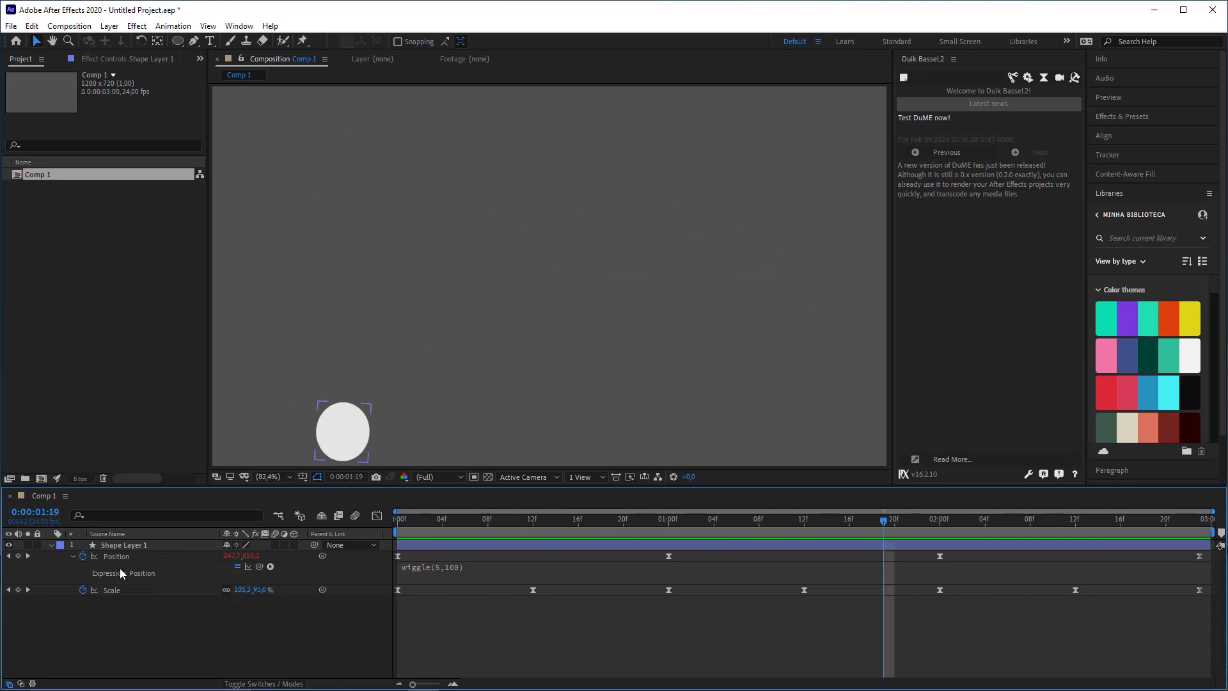
# Collapse and select Shape Layer 1, move to 0:00:00:16, and apply the Echo effect from the Time category
pyautogui.click(51, 546)
pyautogui.click(130, 547)
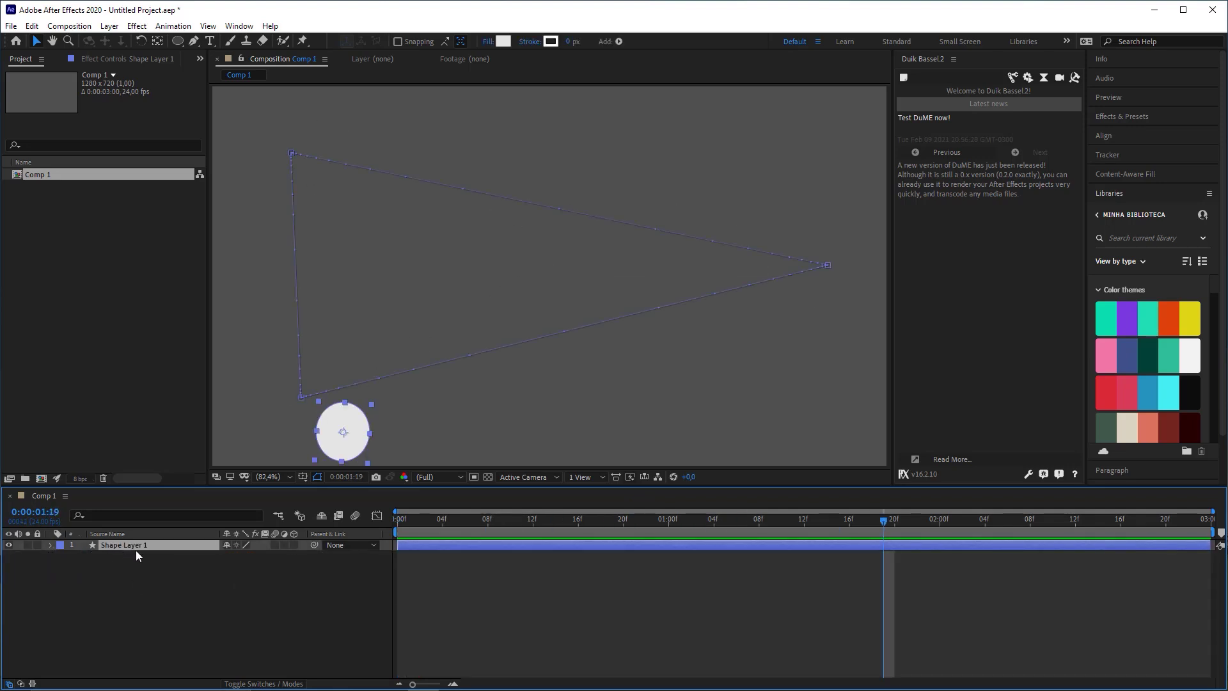
pyautogui.click(582, 521)
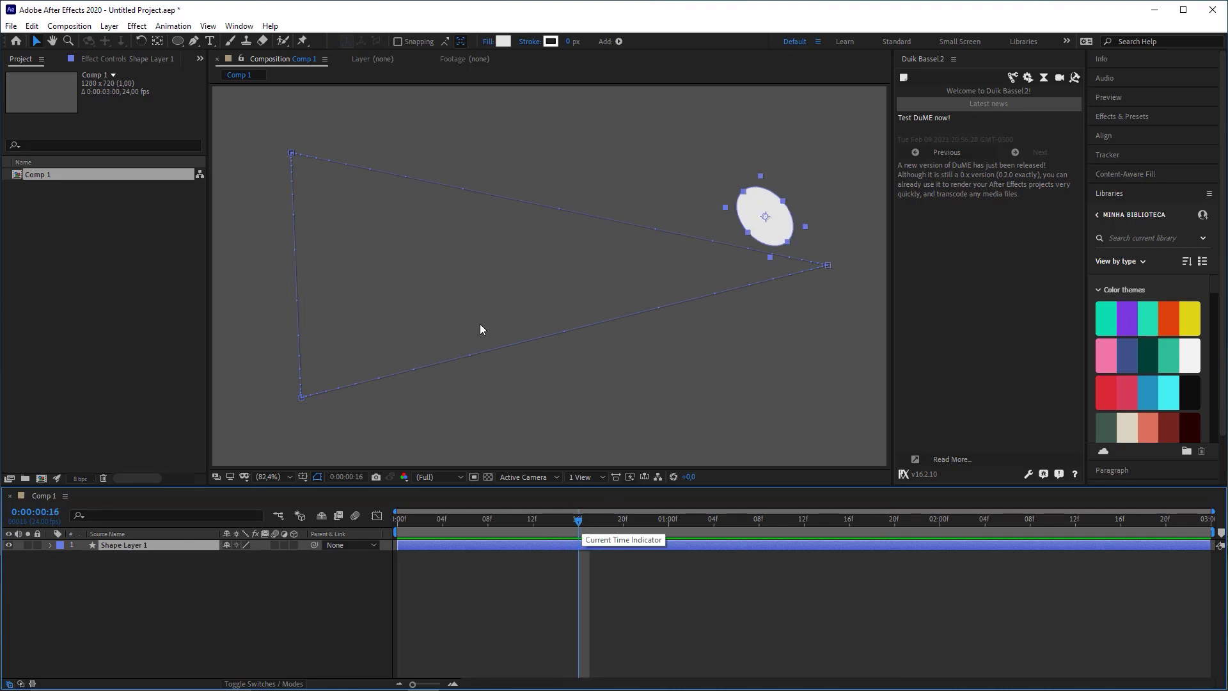
pyautogui.click(144, 28)
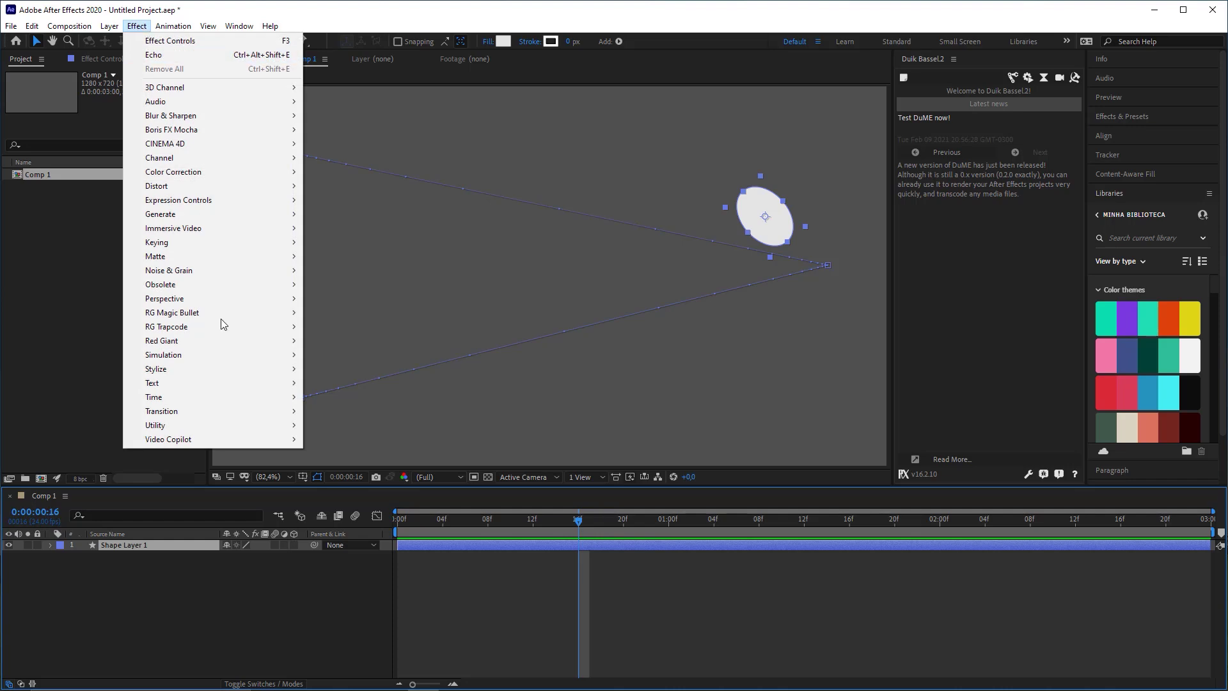
pyautogui.moveTo(196, 401)
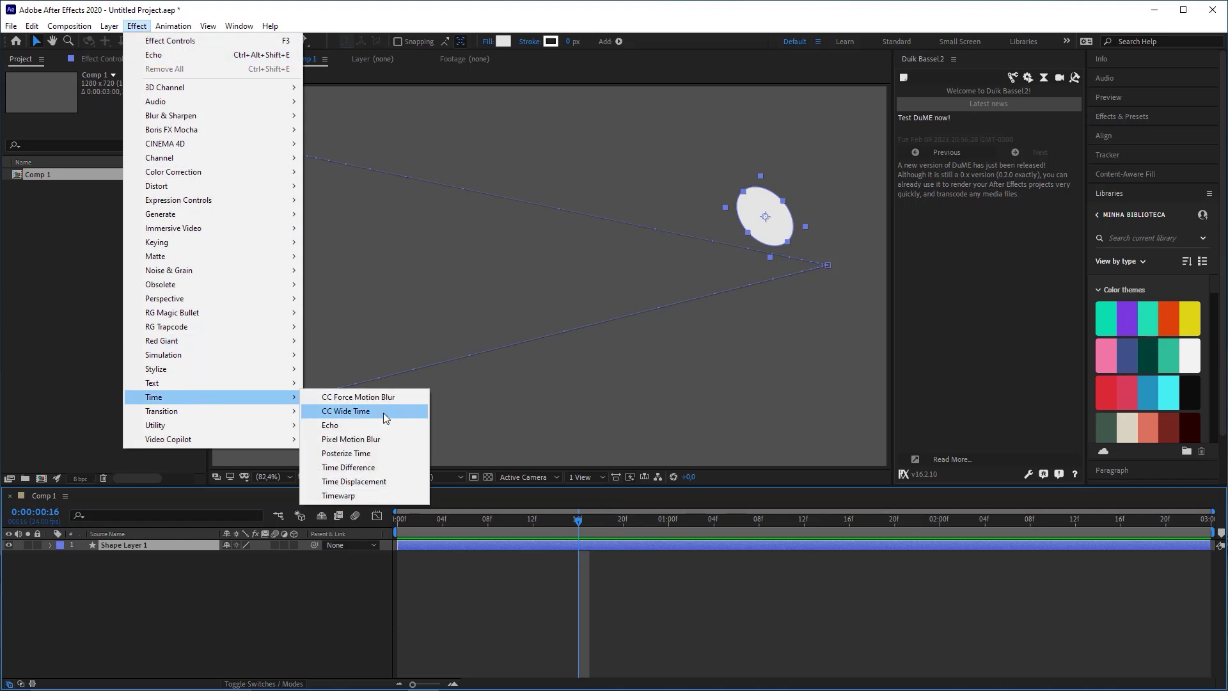
pyautogui.click(331, 425)
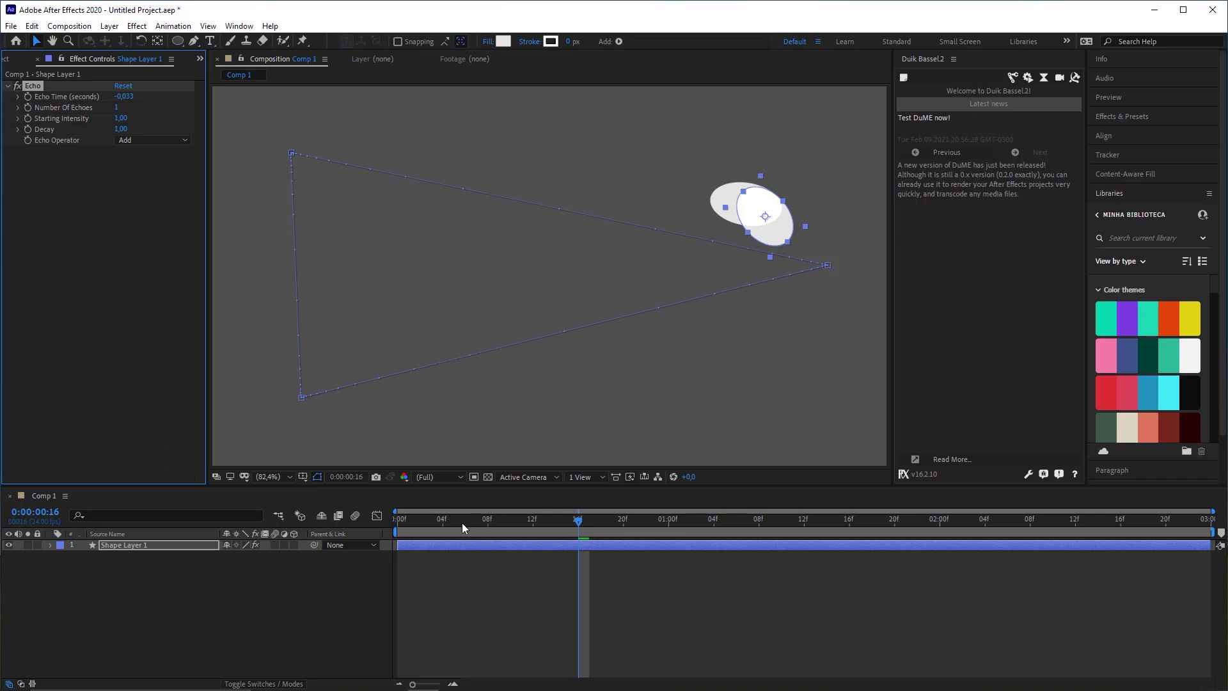
# Play back the animation with the Echo effect and scrub to 0:00:00:12 to inspect the repeated shape
pyautogui.click(486, 582)
pyautogui.press('space')
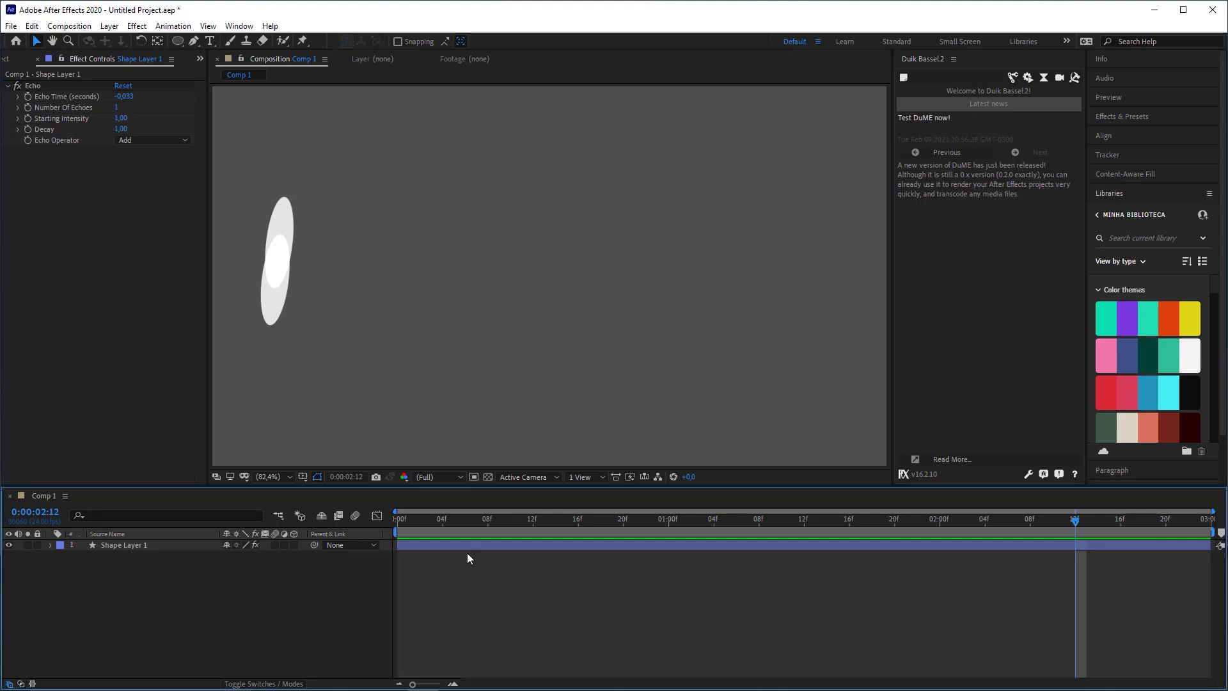
pyautogui.moveTo(483, 513); pyautogui.dragTo(533, 518)
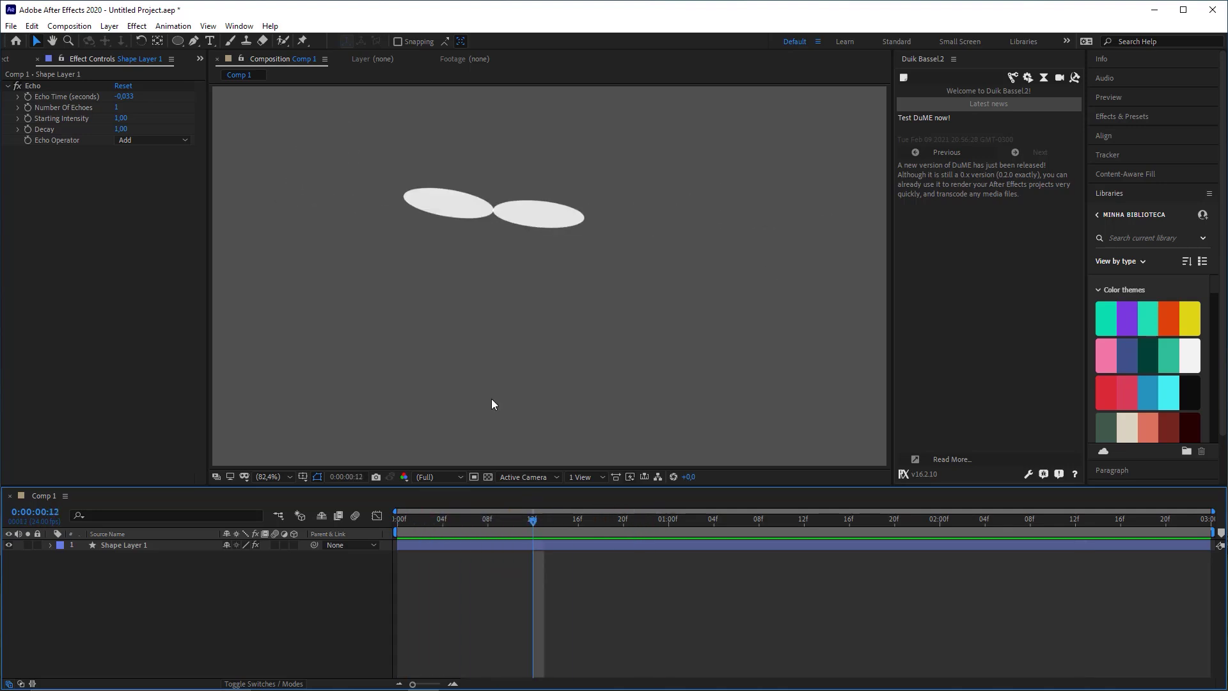
pyautogui.moveTo(395, 493)
pyautogui.mouseDown()
pyautogui.moveTo(494, 231)
pyautogui.moveTo(260, 316)
pyautogui.moveTo(148, 546)
pyautogui.moveTo(72, 83)
pyautogui.moveTo(88, 68)
pyautogui.moveTo(92, 76)
pyautogui.moveTo(42, 88)
pyautogui.mouseUp()
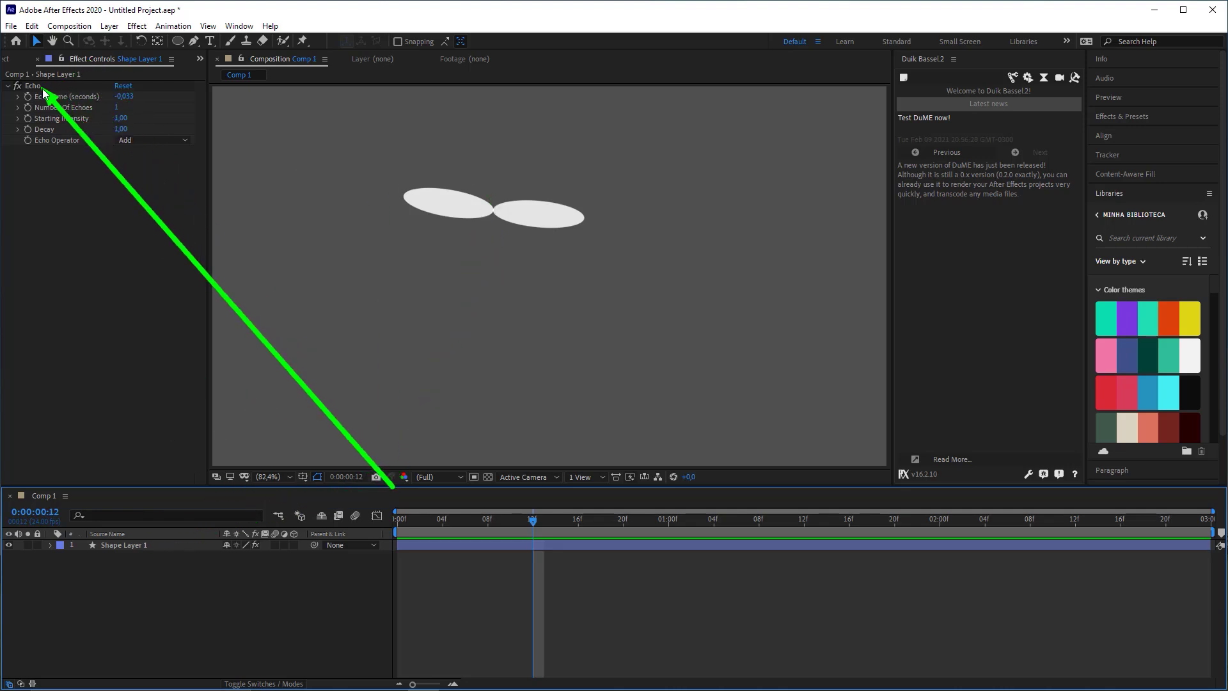
# Set the Echo effect's Number Of Echoes to 50
pyautogui.click(32, 86)
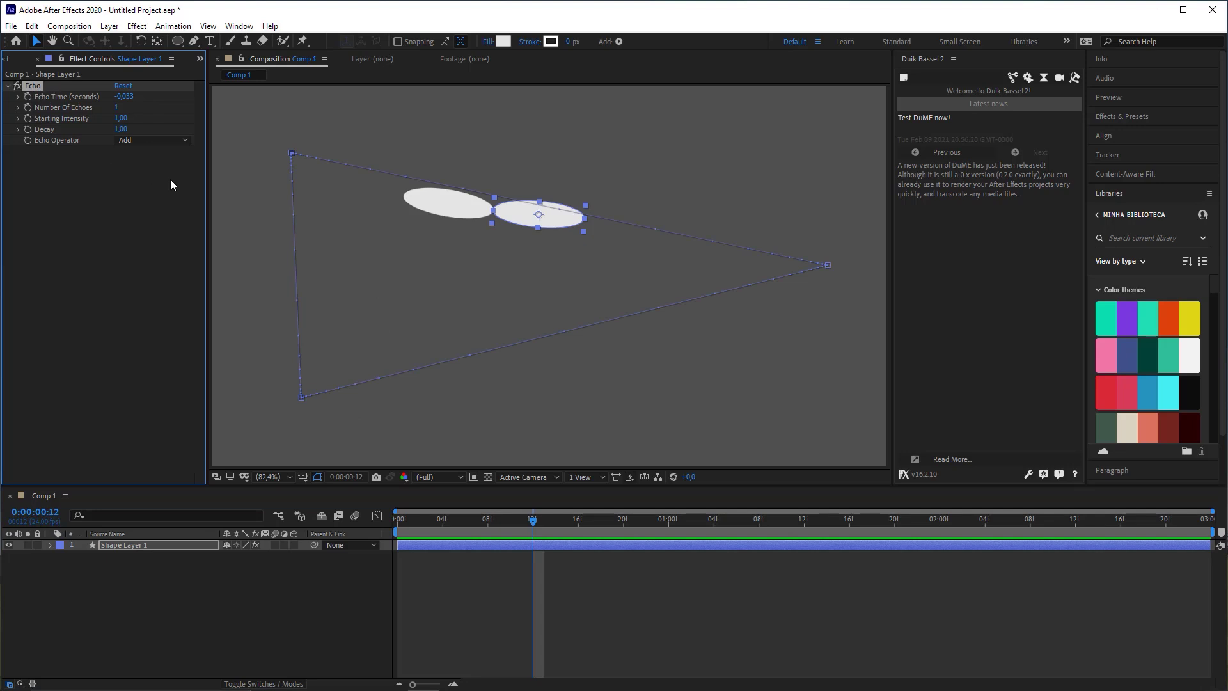
pyautogui.moveTo(99, 270)
pyautogui.mouseDown()
pyautogui.moveTo(47, 110)
pyautogui.moveTo(119, 103)
pyautogui.mouseUp()
pyautogui.write('50')
pyautogui.press('Return')
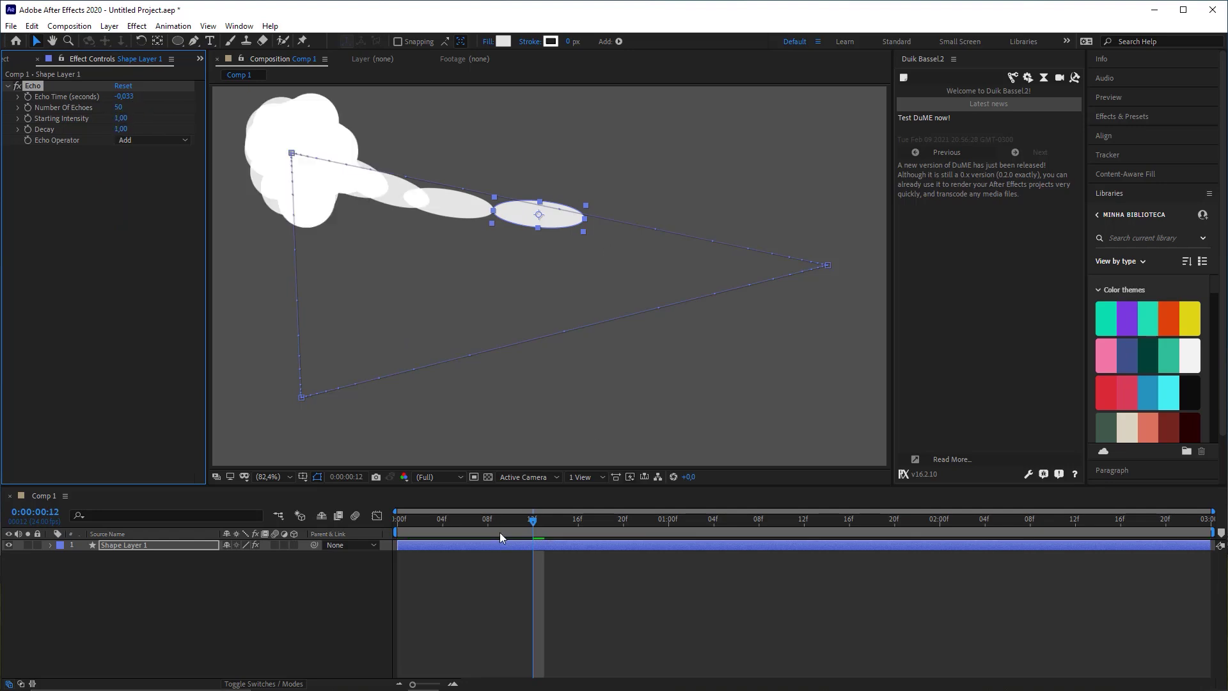
# Preview the multiplied echoes from the first frame and stop at 0:00:01:00
pyautogui.press('Home')
pyautogui.click(482, 598)
pyautogui.press('space')
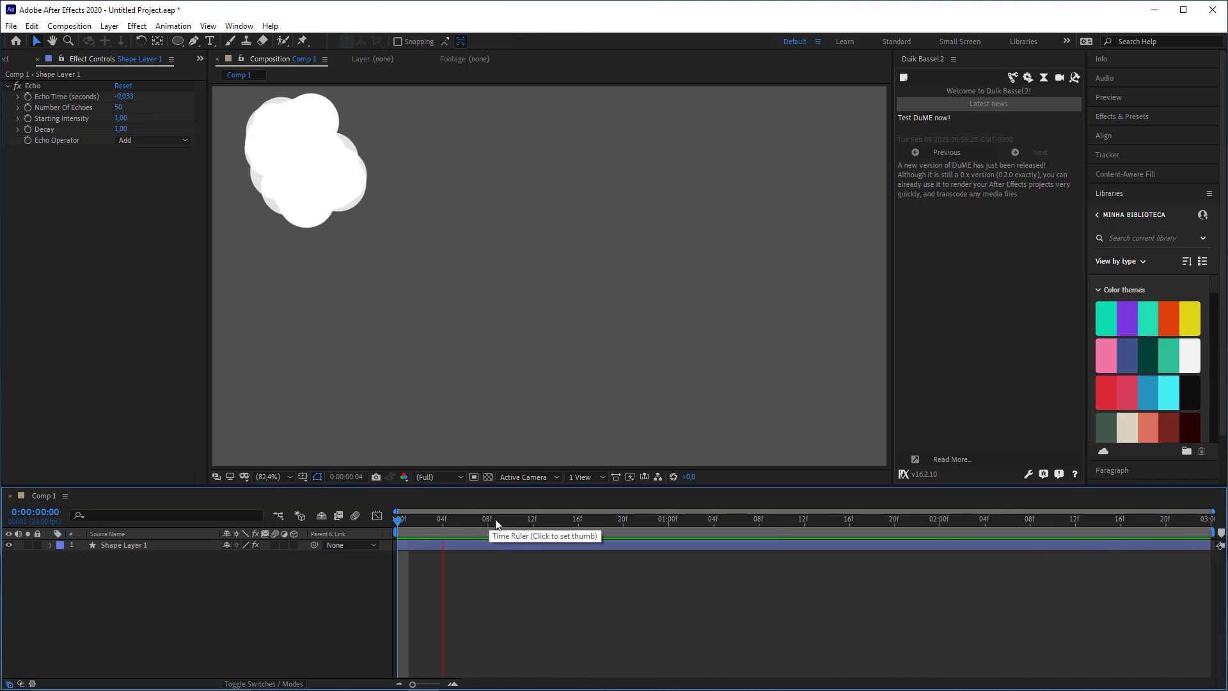
pyautogui.press('space')
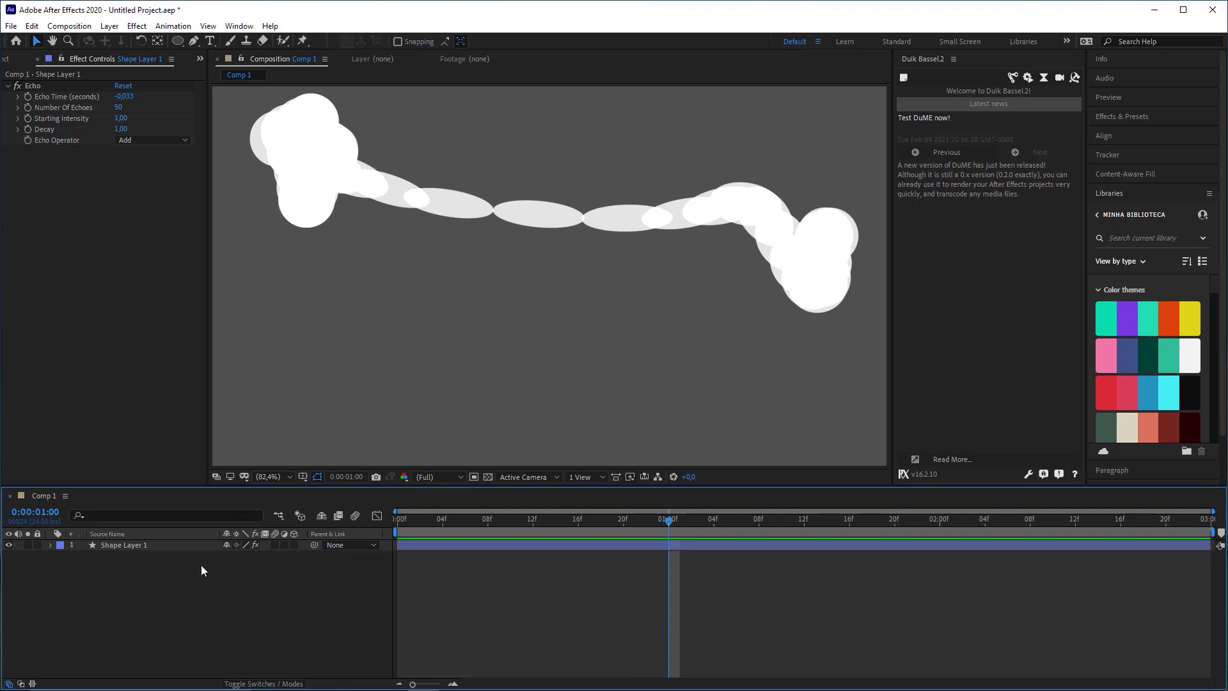
# Set the Echo Time of Shape Layer 1's Echo effect to -0.003 seconds
pyautogui.click(185, 545)
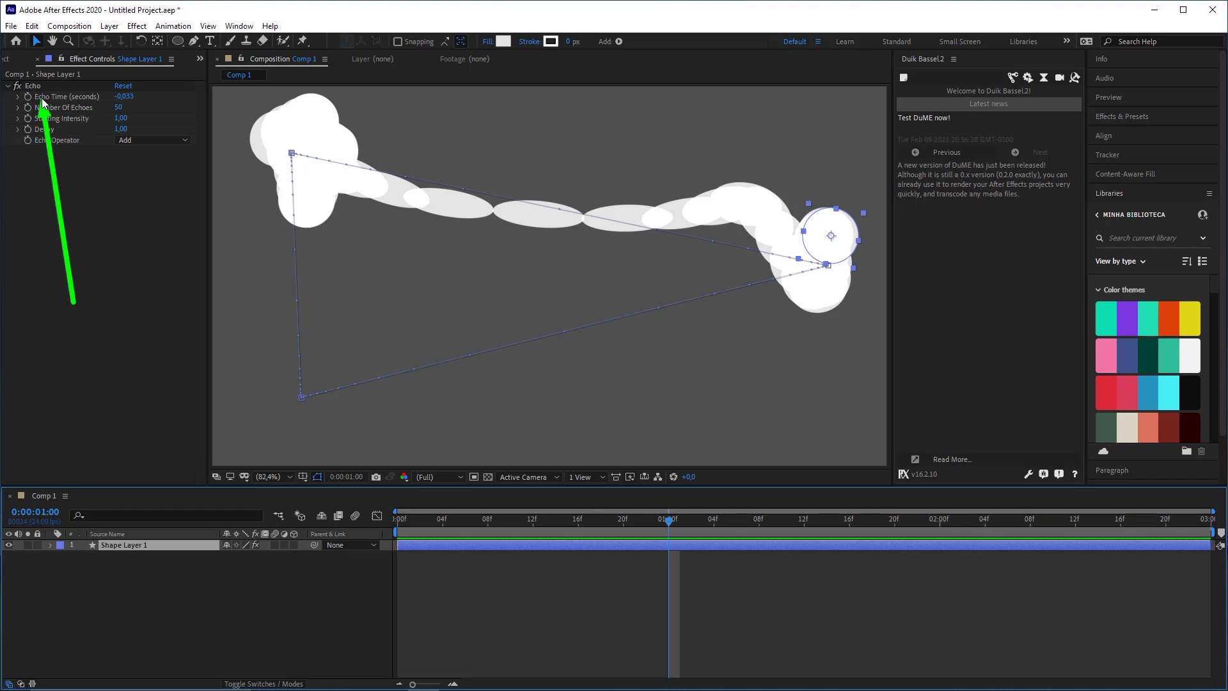
pyautogui.click(141, 100)
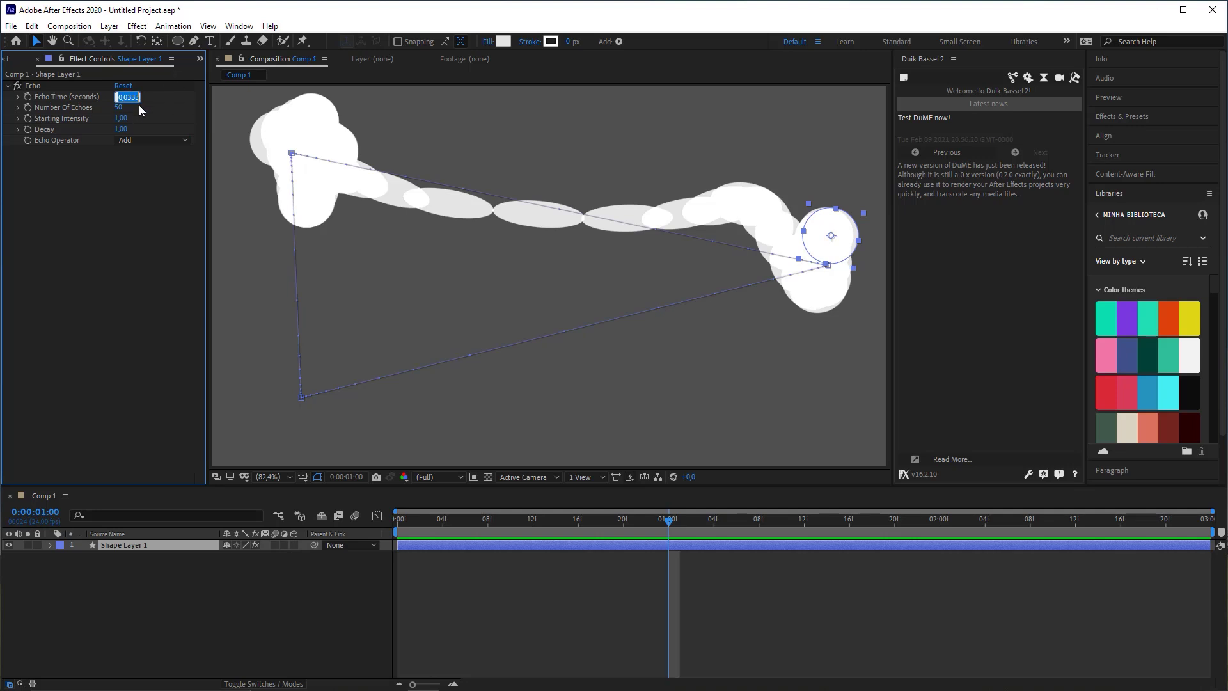
pyautogui.moveTo(128, 98); pyautogui.dragTo(177, 96)
pyautogui.write('03')
pyautogui.press('Return')
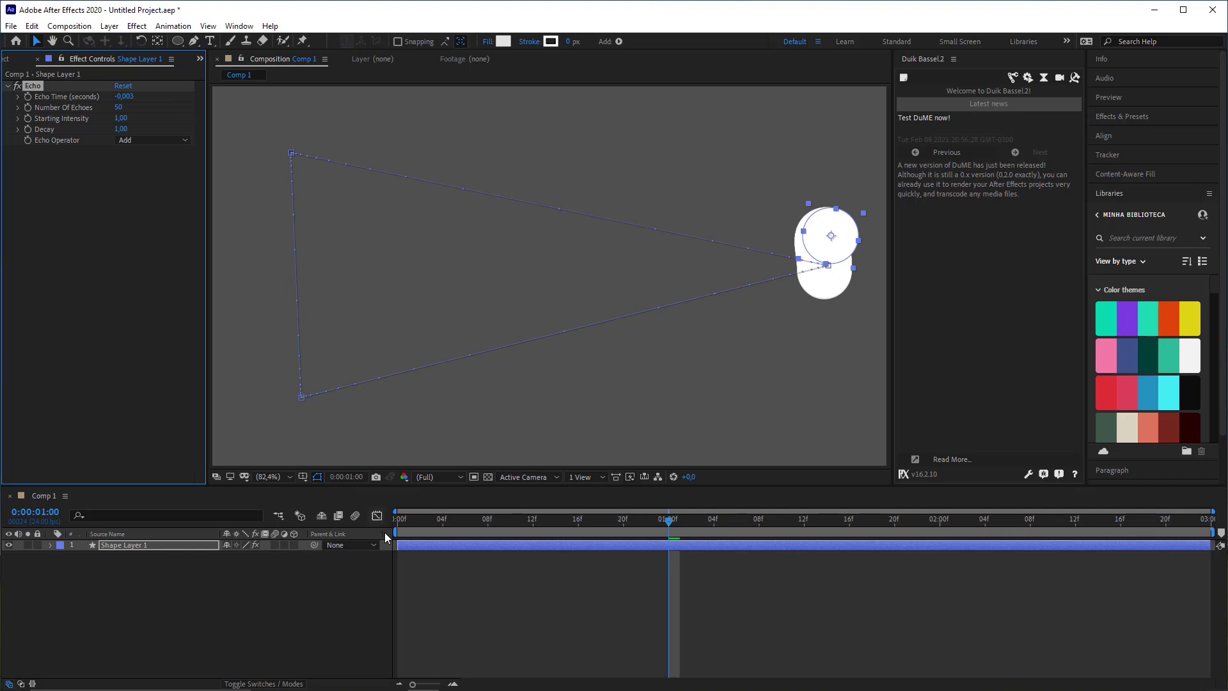
# Play back the animation to check the shortened echo trail, and go to 0:00:01:09
pyautogui.press('space')
pyautogui.click(485, 603)
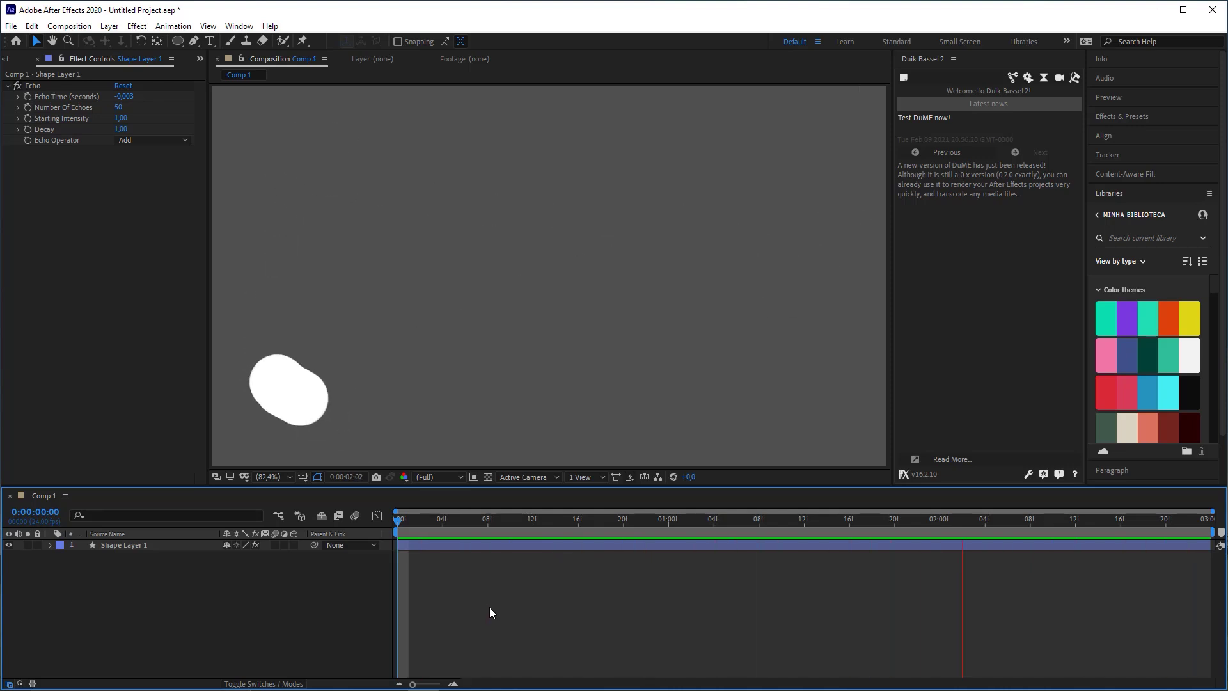
pyautogui.click(771, 519)
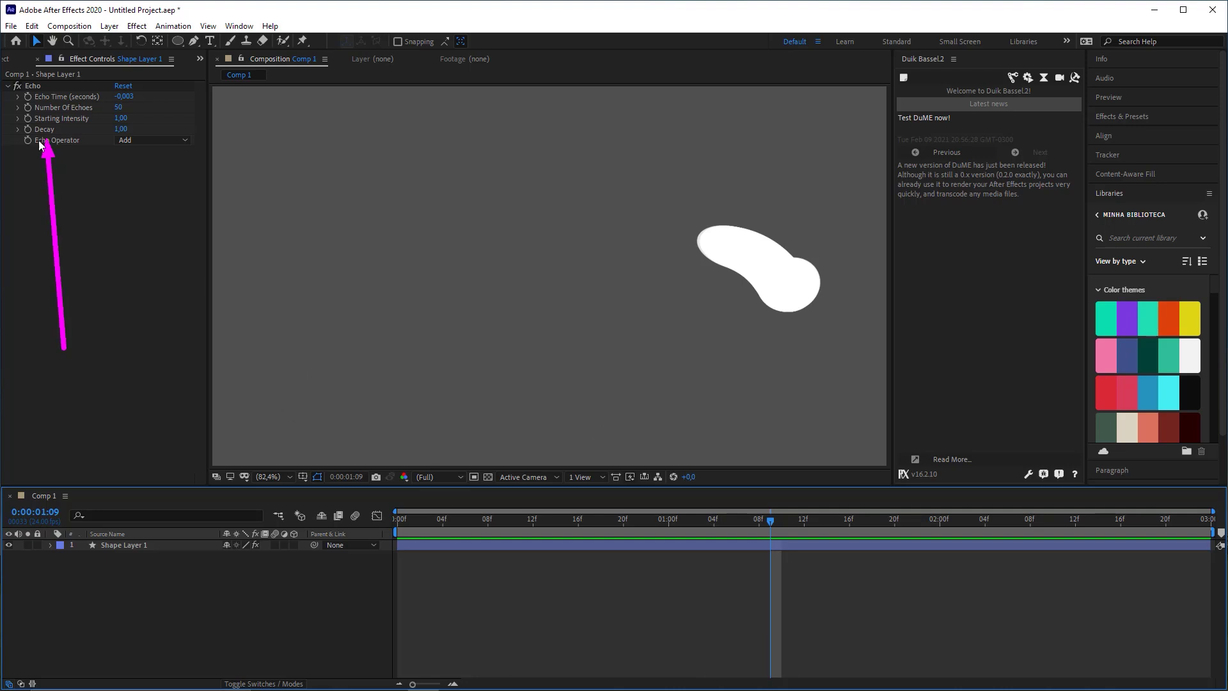
# Set the Echo Operator of Shape Layer 1's Echo effect to Maximum
pyautogui.click(147, 139)
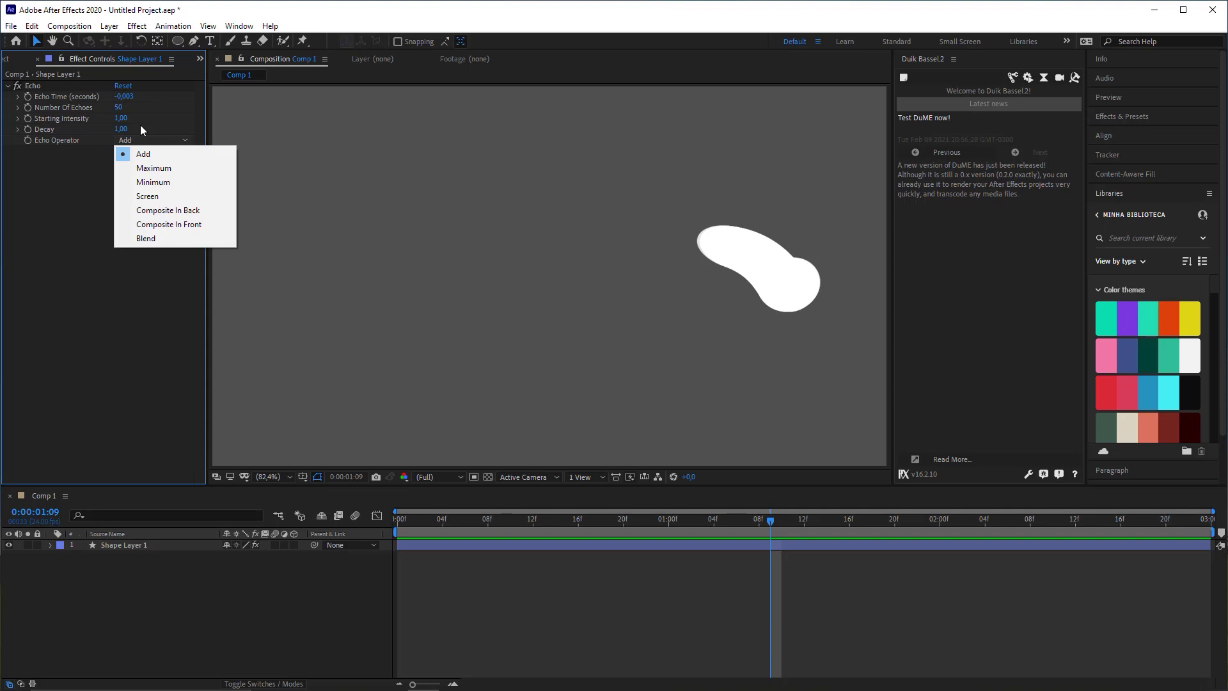
pyautogui.click(161, 170)
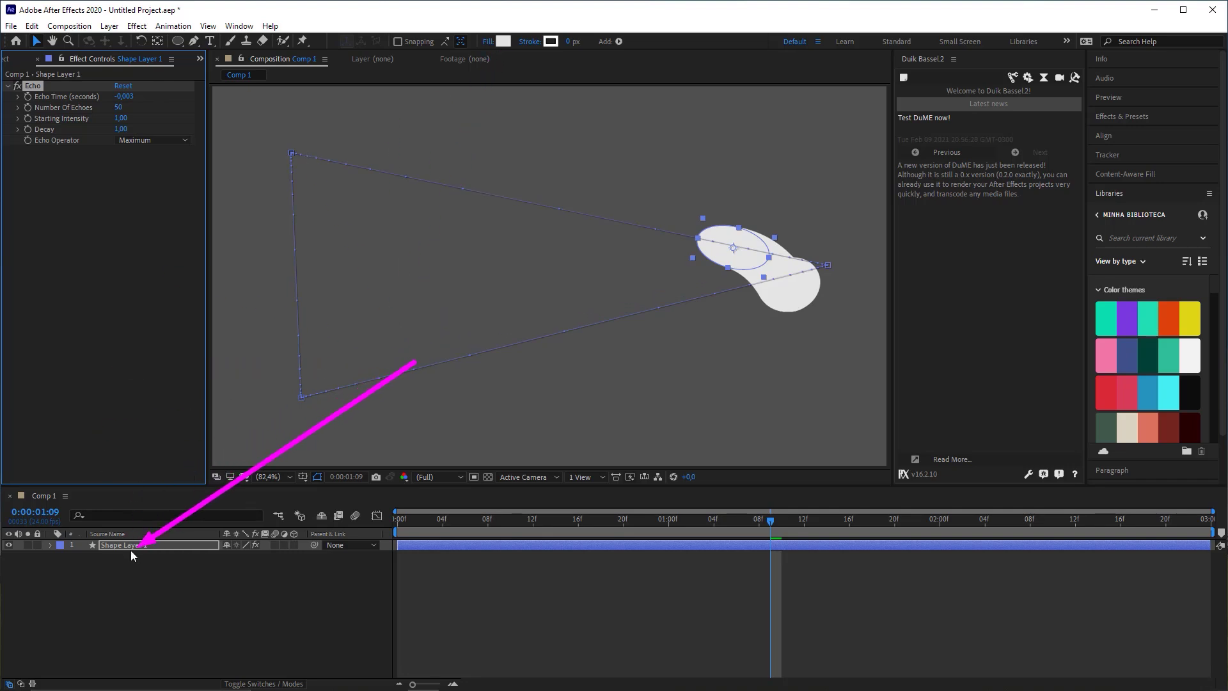
# Change Shape Layer 1's fill colour to a bright turquoise green
pyautogui.click(507, 43)
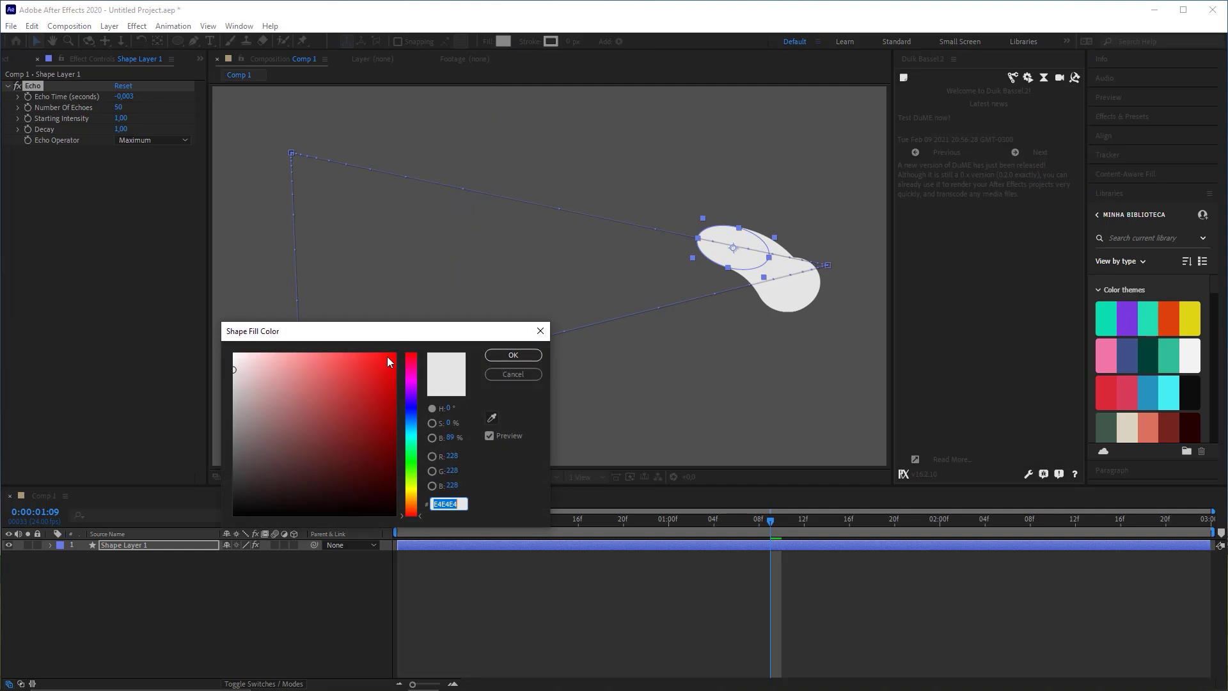
pyautogui.click(355, 393)
pyautogui.click(410, 460)
pyautogui.moveTo(414, 421); pyautogui.dragTo(412, 440)
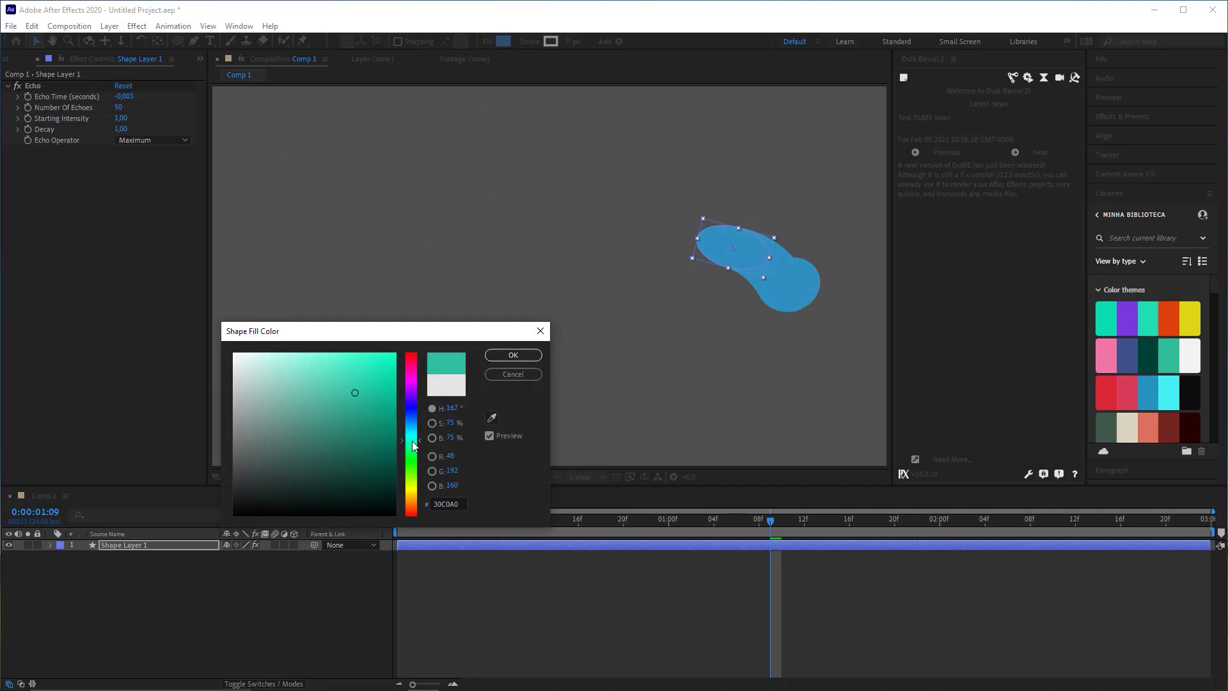
pyautogui.click(386, 362)
pyautogui.click(513, 355)
# Play back the recoloured echo trail from the first frame, and go to 0:00:00:14
pyautogui.click(432, 528)
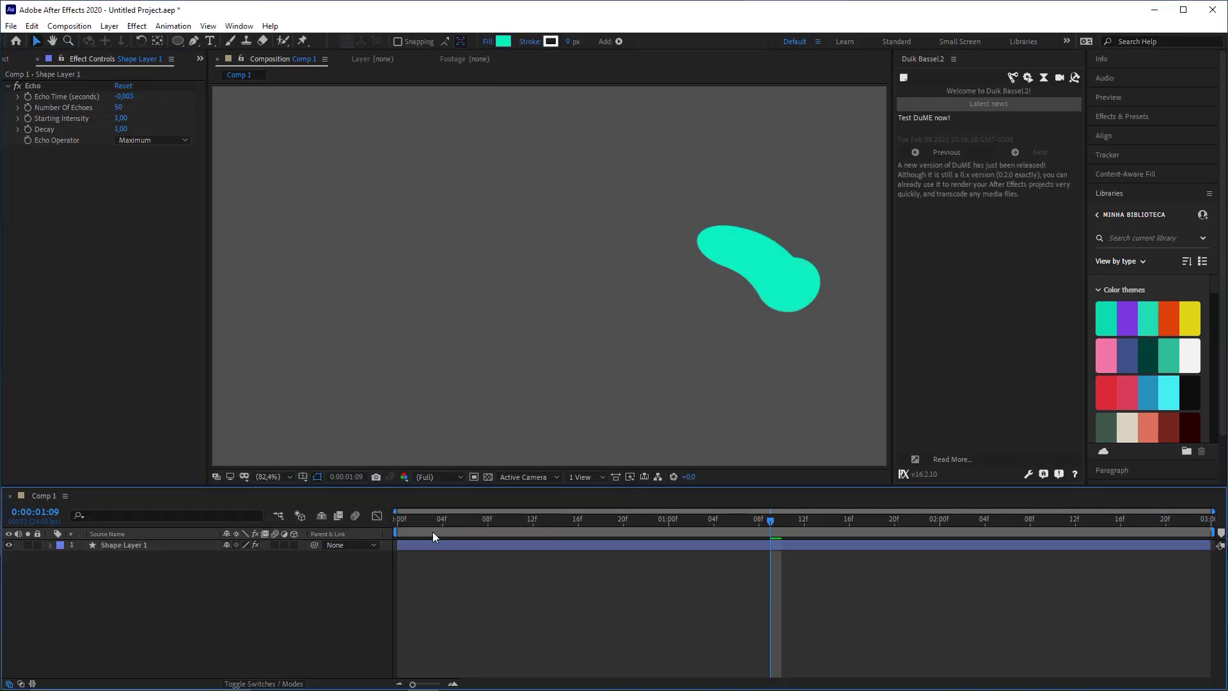
pyautogui.press('space')
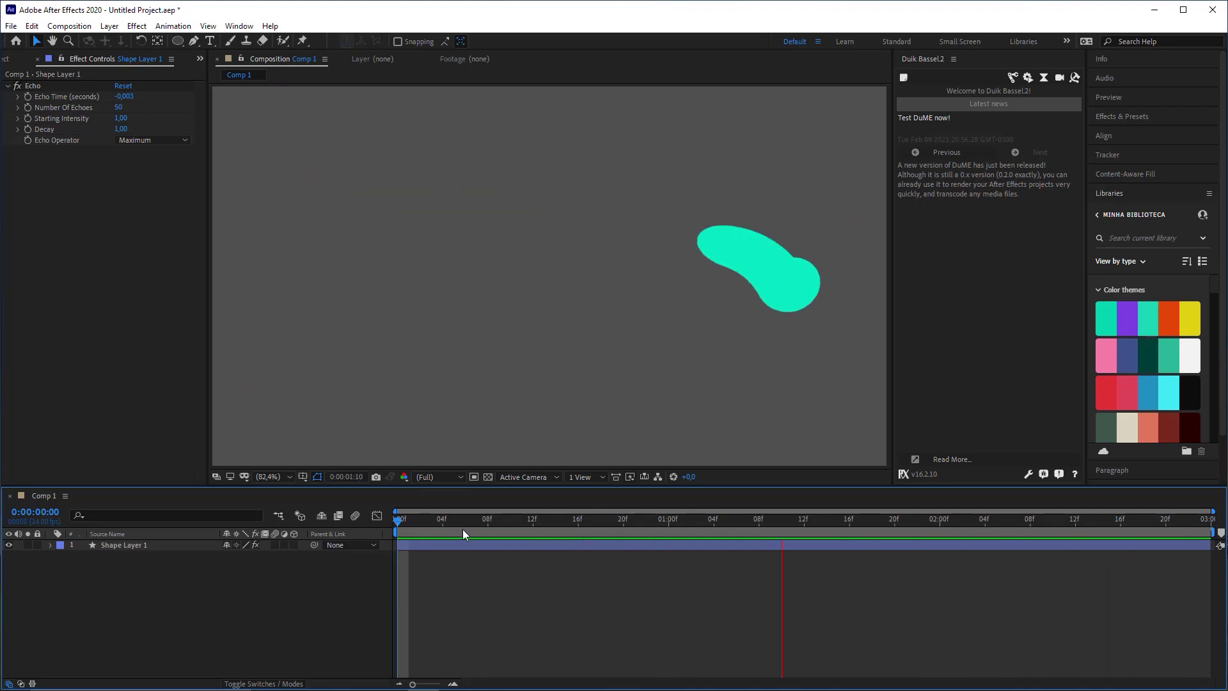
pyautogui.click(522, 530)
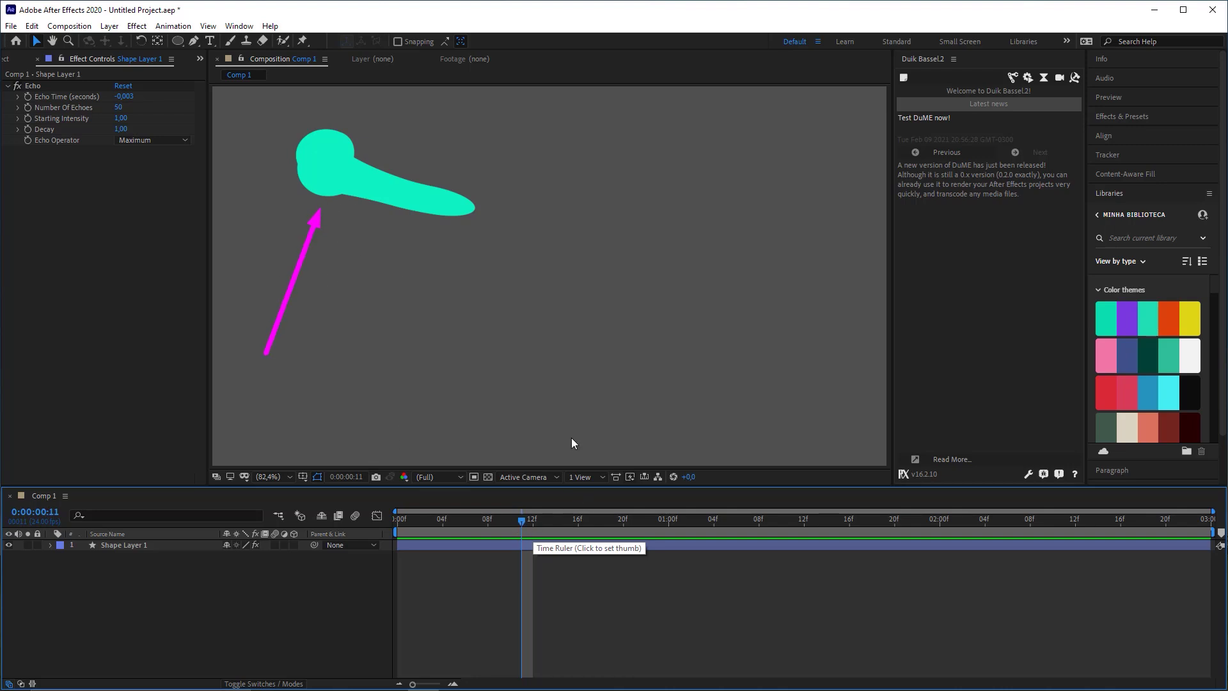
pyautogui.moveTo(544, 520); pyautogui.dragTo(555, 518)
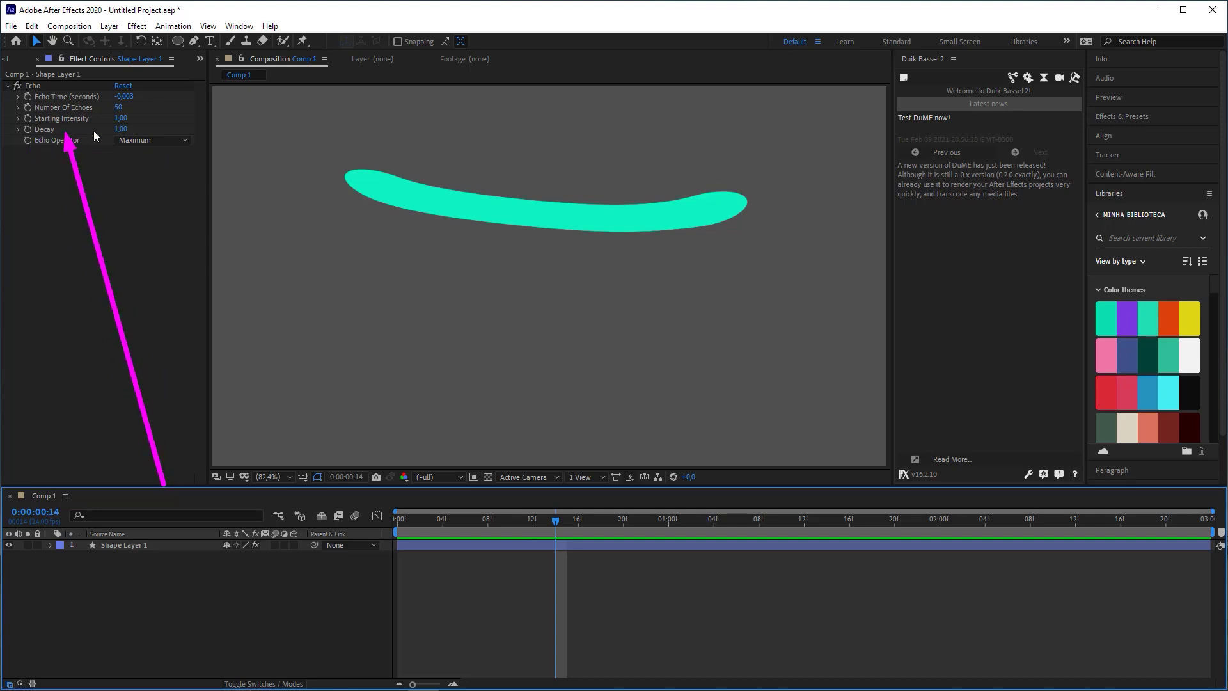
# Try a Decay of 0.9 on the Echo effect and preview the trail from the start of the composition
pyautogui.click(121, 129)
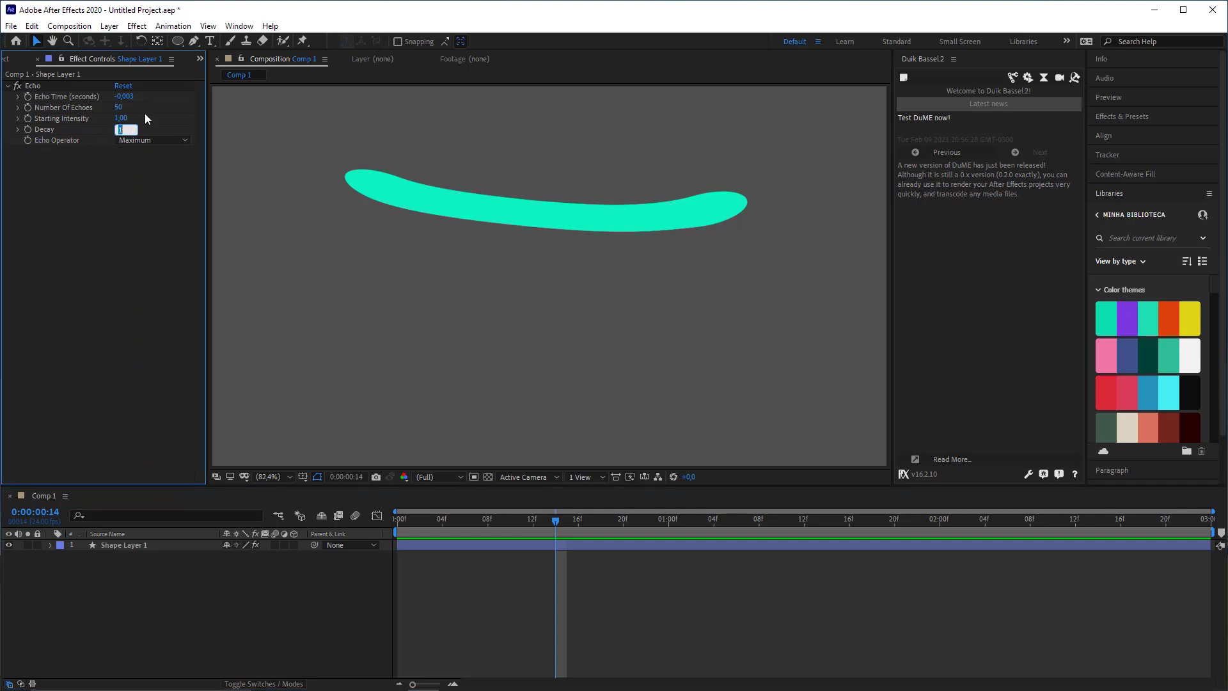
pyautogui.write('0,9')
pyautogui.press('Return')
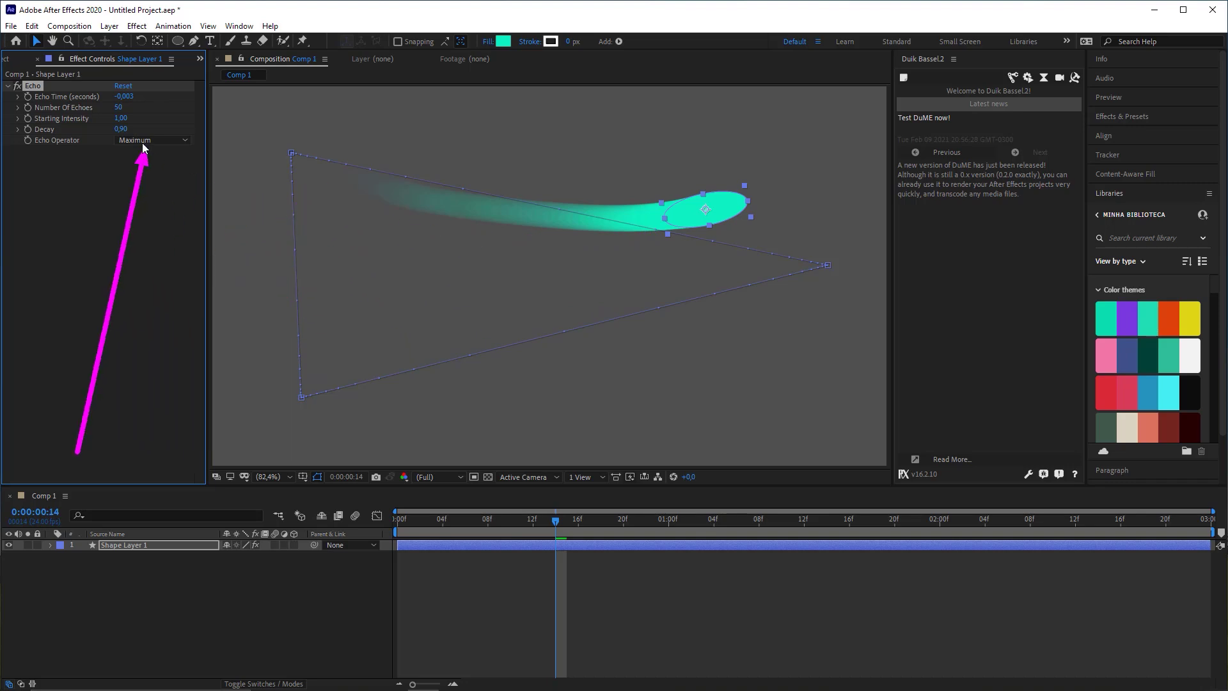
pyautogui.moveTo(462, 519); pyautogui.dragTo(393, 531)
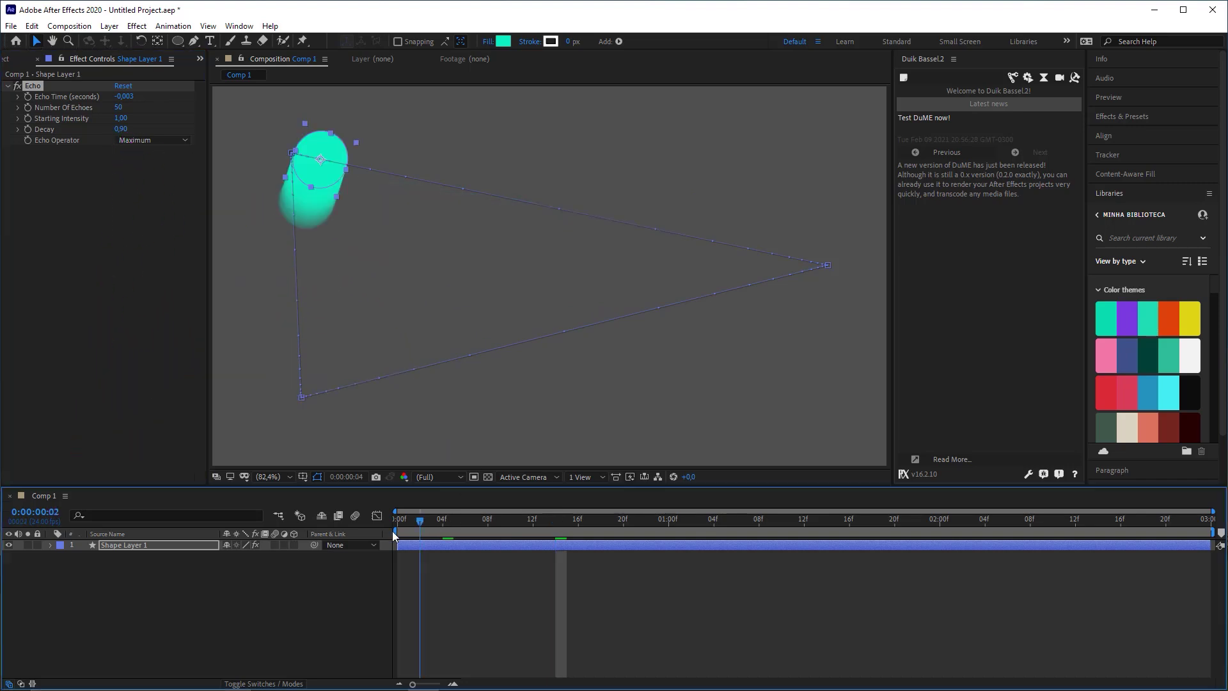
pyautogui.click(450, 563)
pyautogui.press('space')
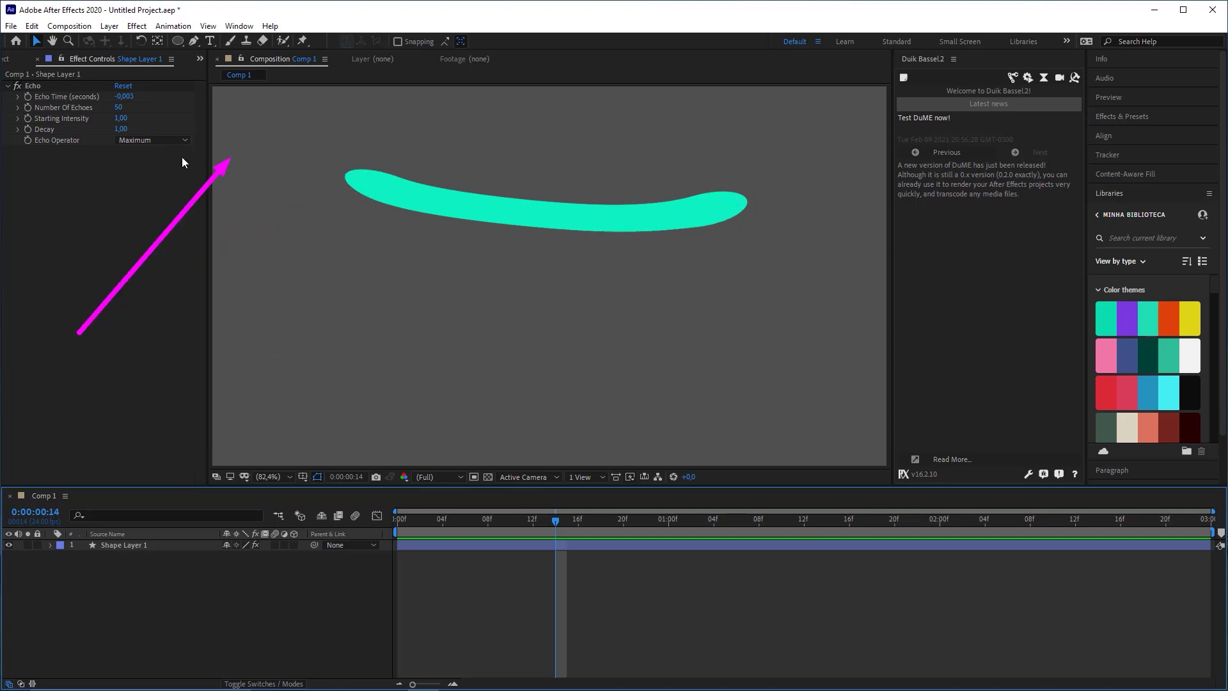
# Try an Echo Decay of 1.32, undo that change, and play back the animation from the first frame
pyautogui.moveTo(124, 130)
pyautogui.mouseDown()
pyautogui.moveTo(102, 129)
pyautogui.moveTo(143, 129)
pyautogui.mouseUp()
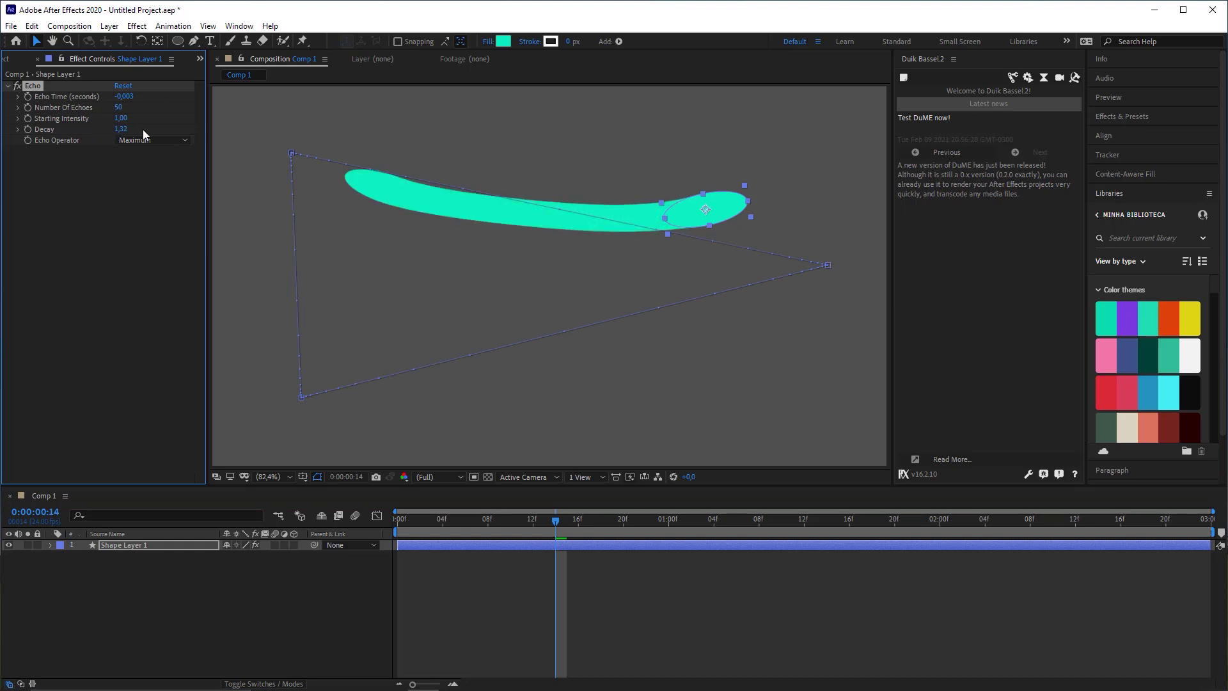
pyautogui.hotkey('ctrl', 'z')
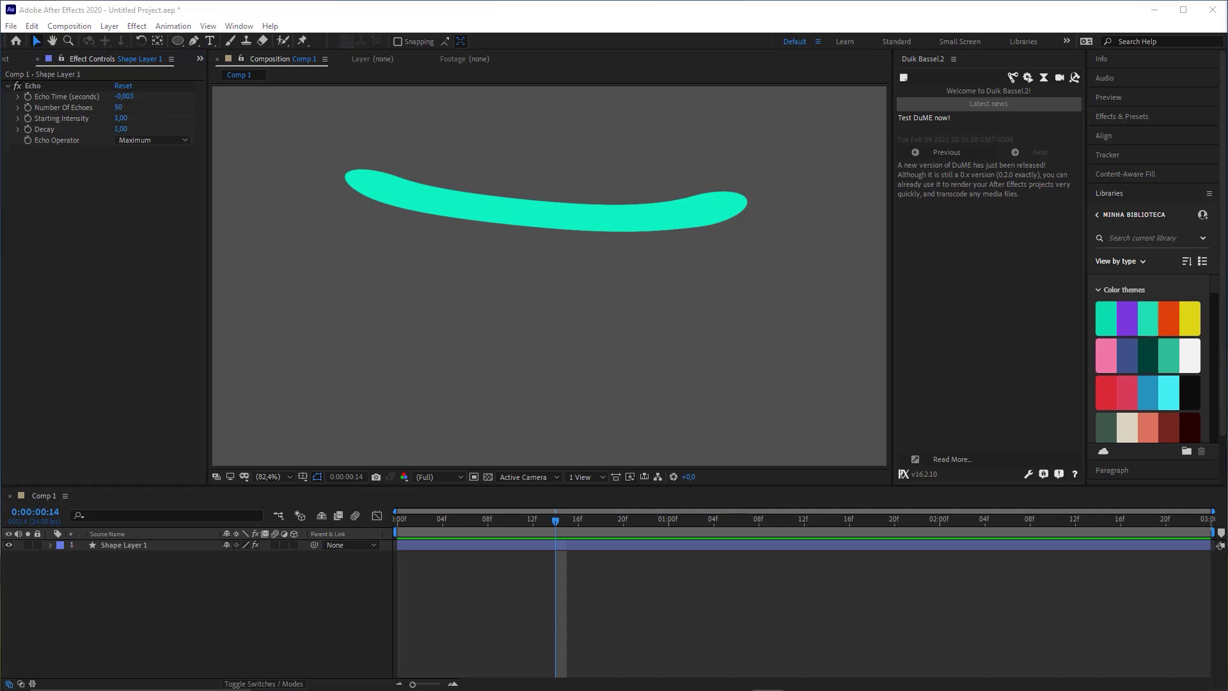
pyautogui.press('space')
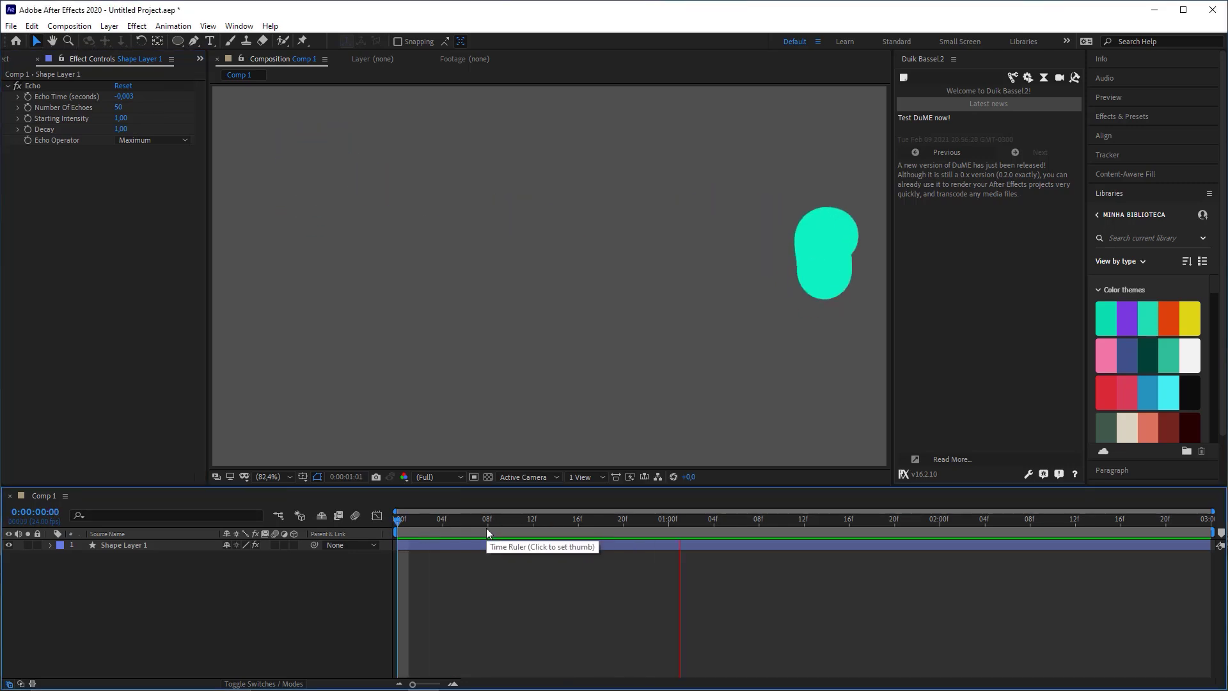